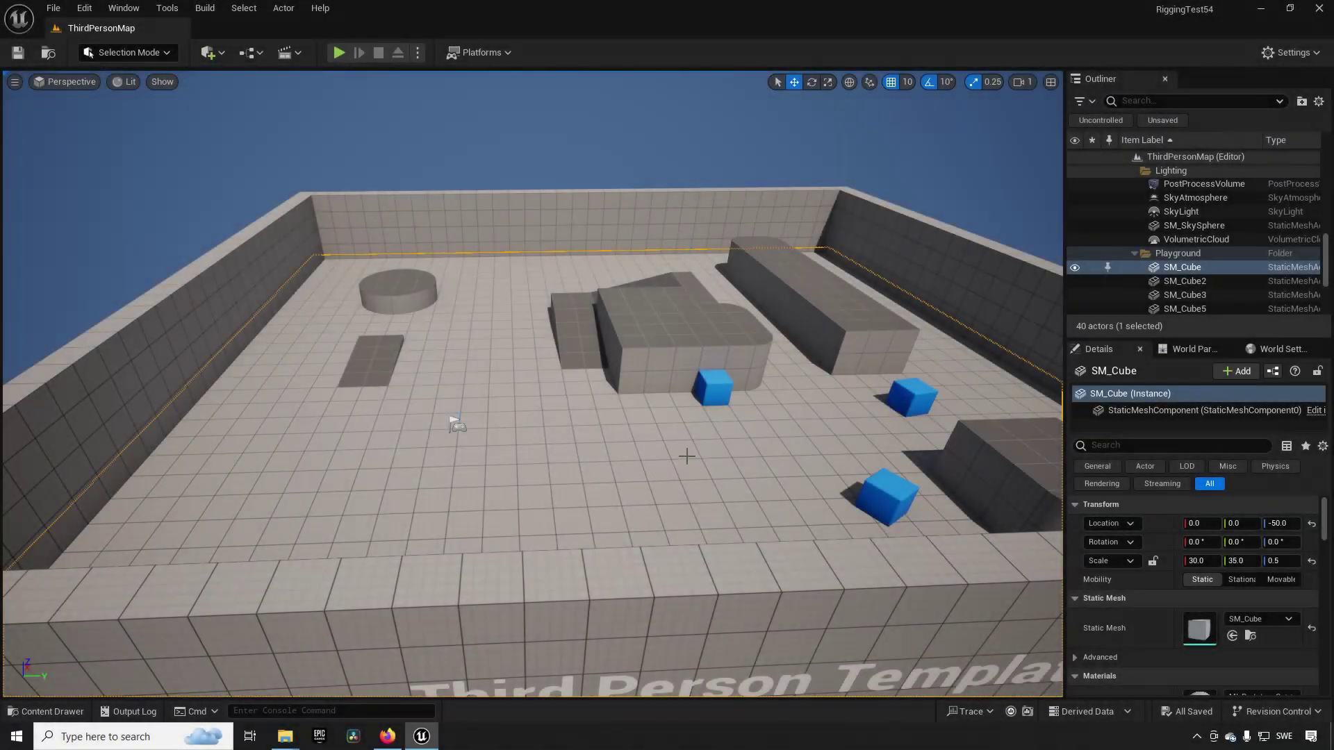
Step: Orbit and move the viewport forward across the ThirdPersonMap arena
mouse_move(686, 456)
right_mouse_down()
mouse_move(741, 436)
mouse_move(683, 448)
right_mouse_up()
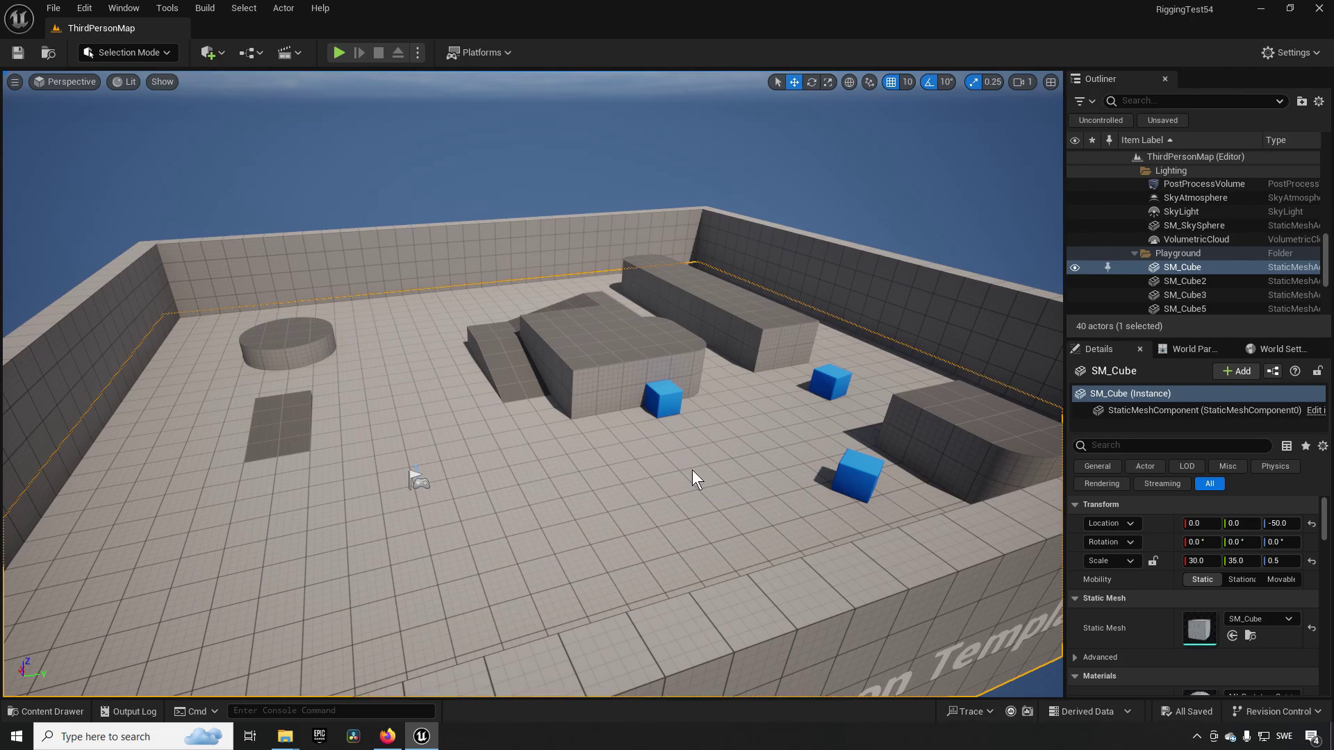
mouse_move(691, 469)
right_mouse_down()
mouse_move(644, 487)
mouse_move(691, 468)
right_mouse_up()
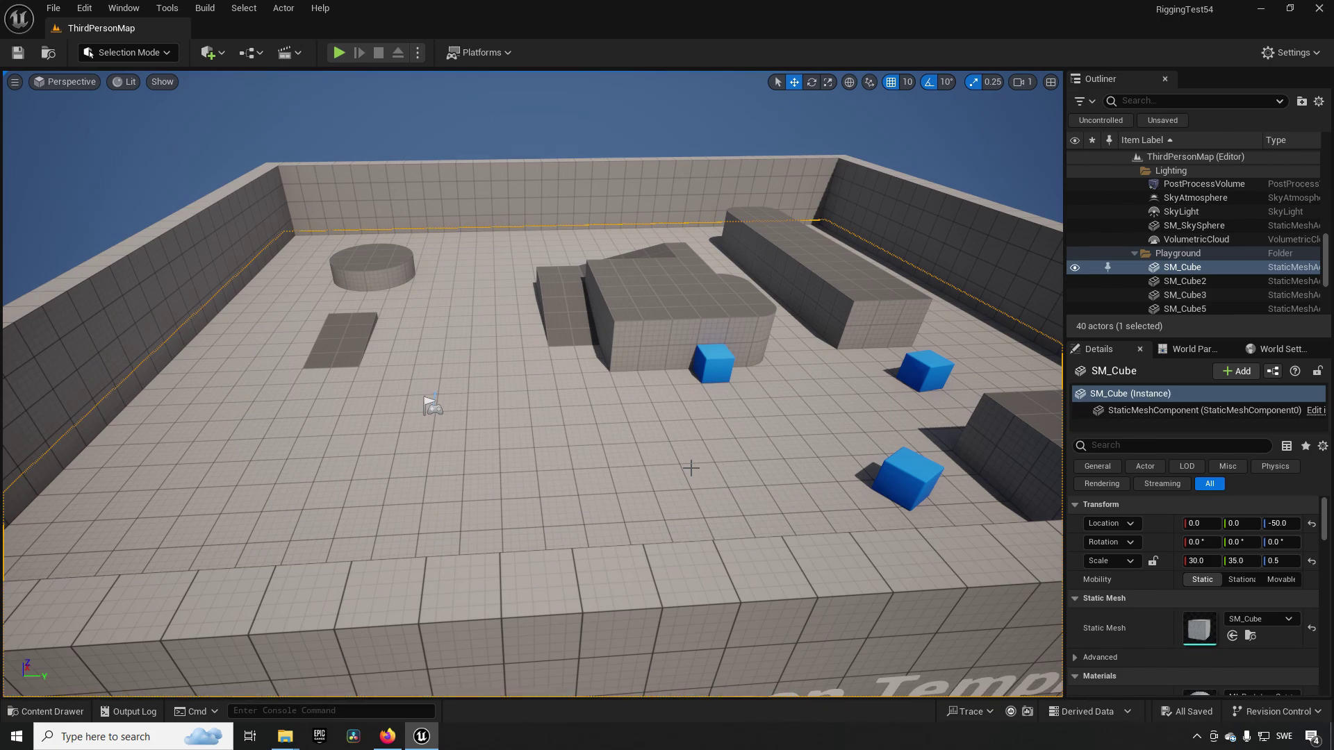
Step: In Mixamo's animation library, filter to Combat and preview Capoeira, Jumping Down and Standing Dodge Backward
left_click(389, 742)
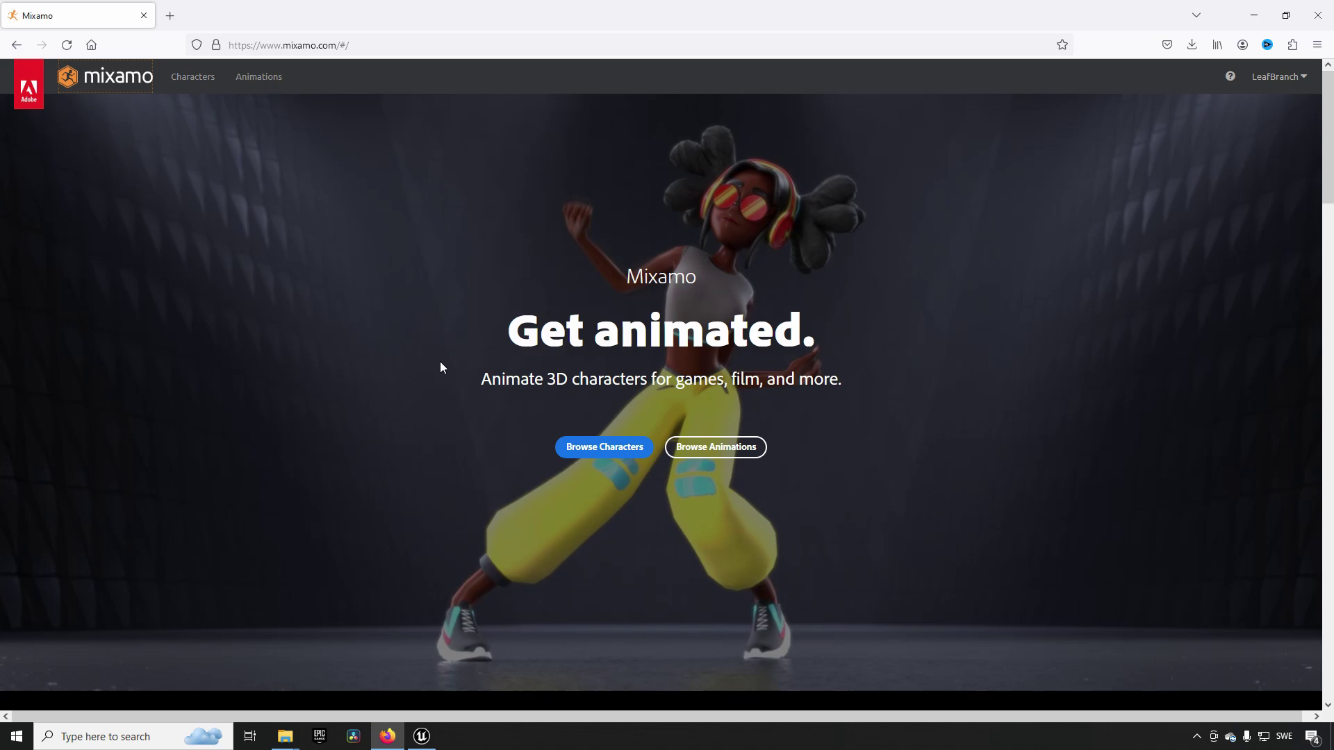
left_click(733, 451)
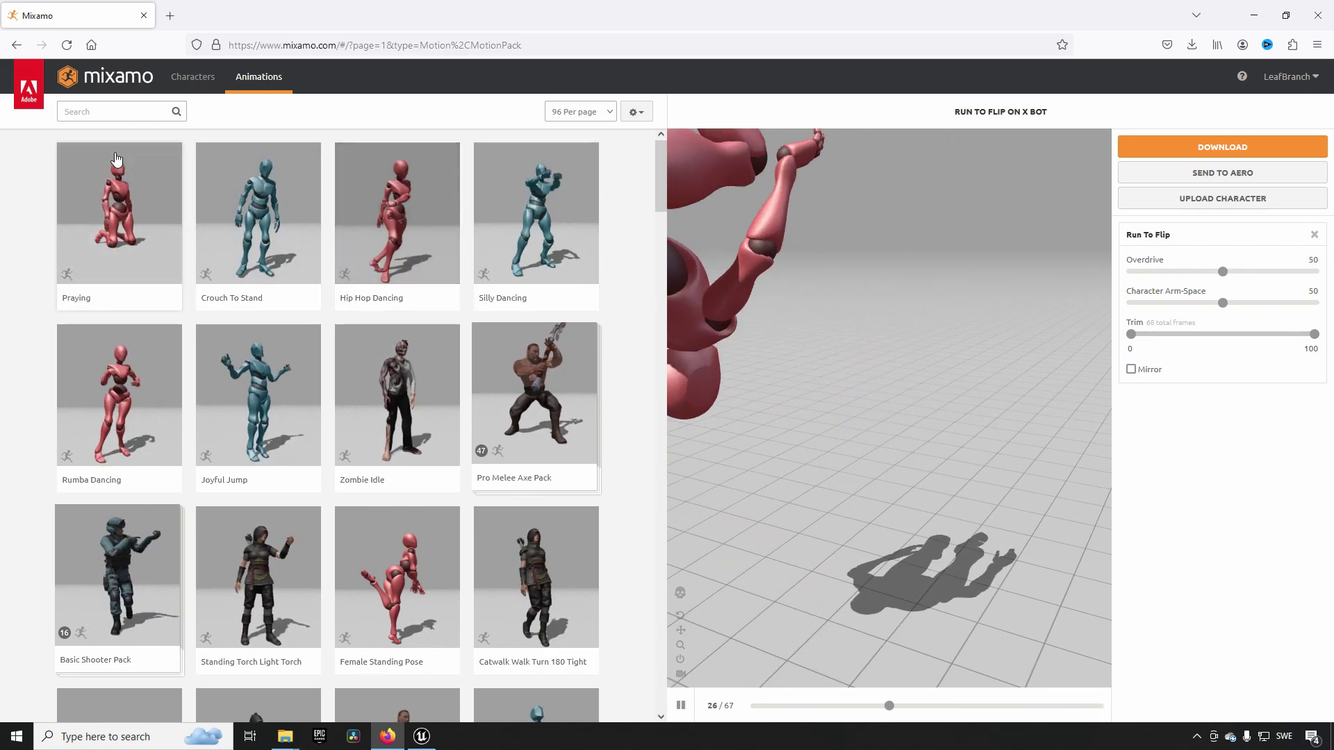
left_click(87, 111)
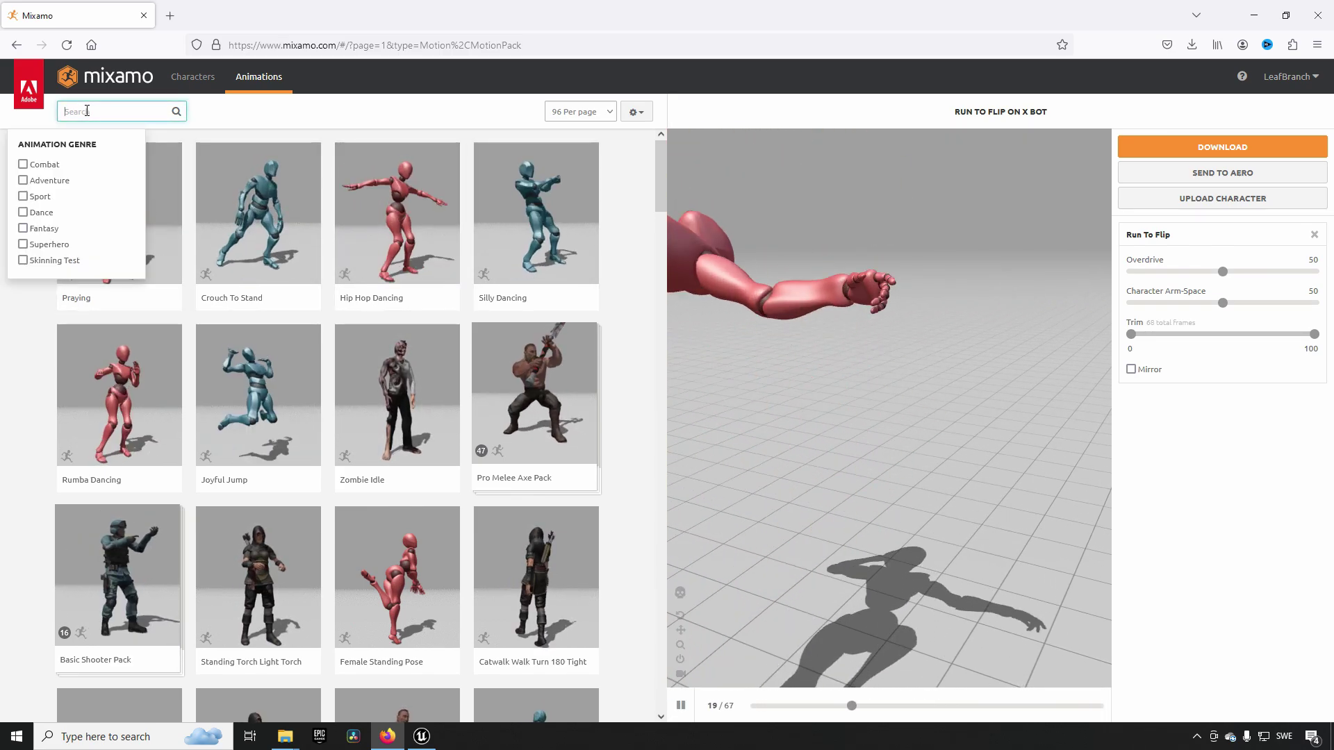
left_click(23, 165)
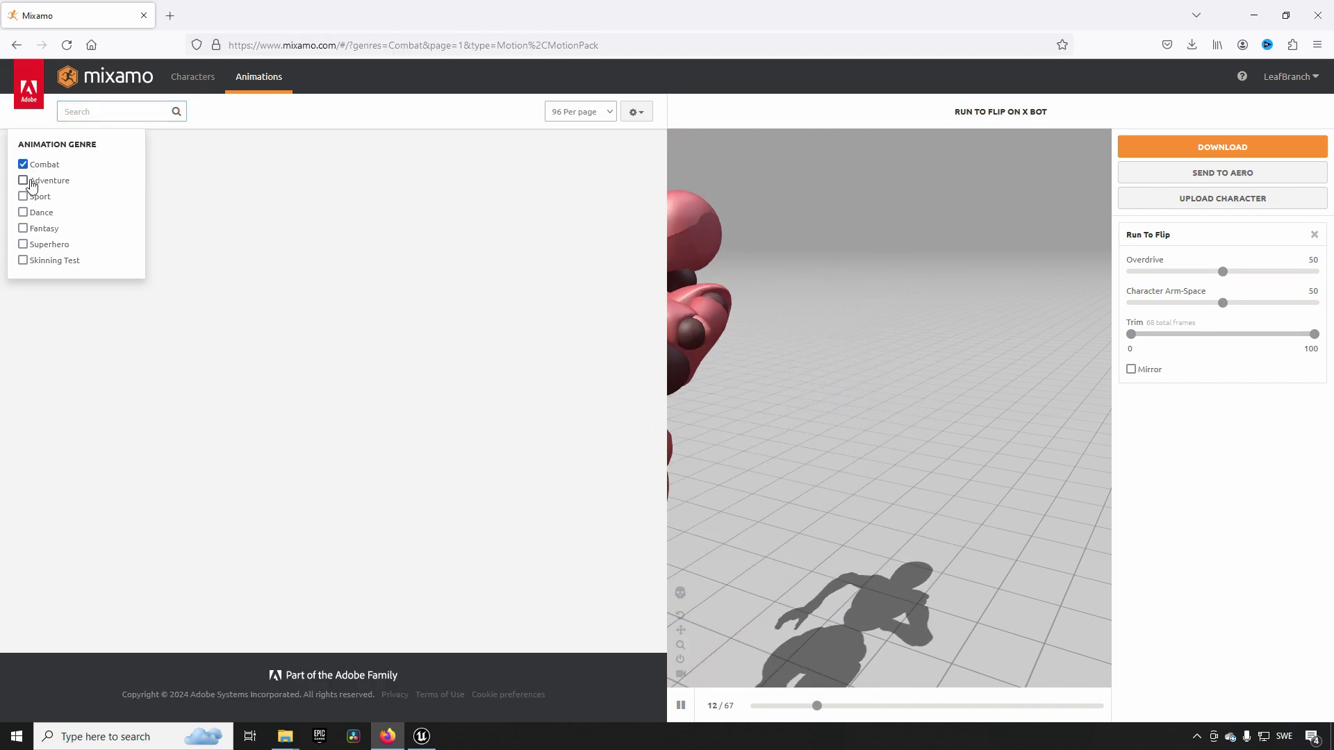
left_click(236, 261)
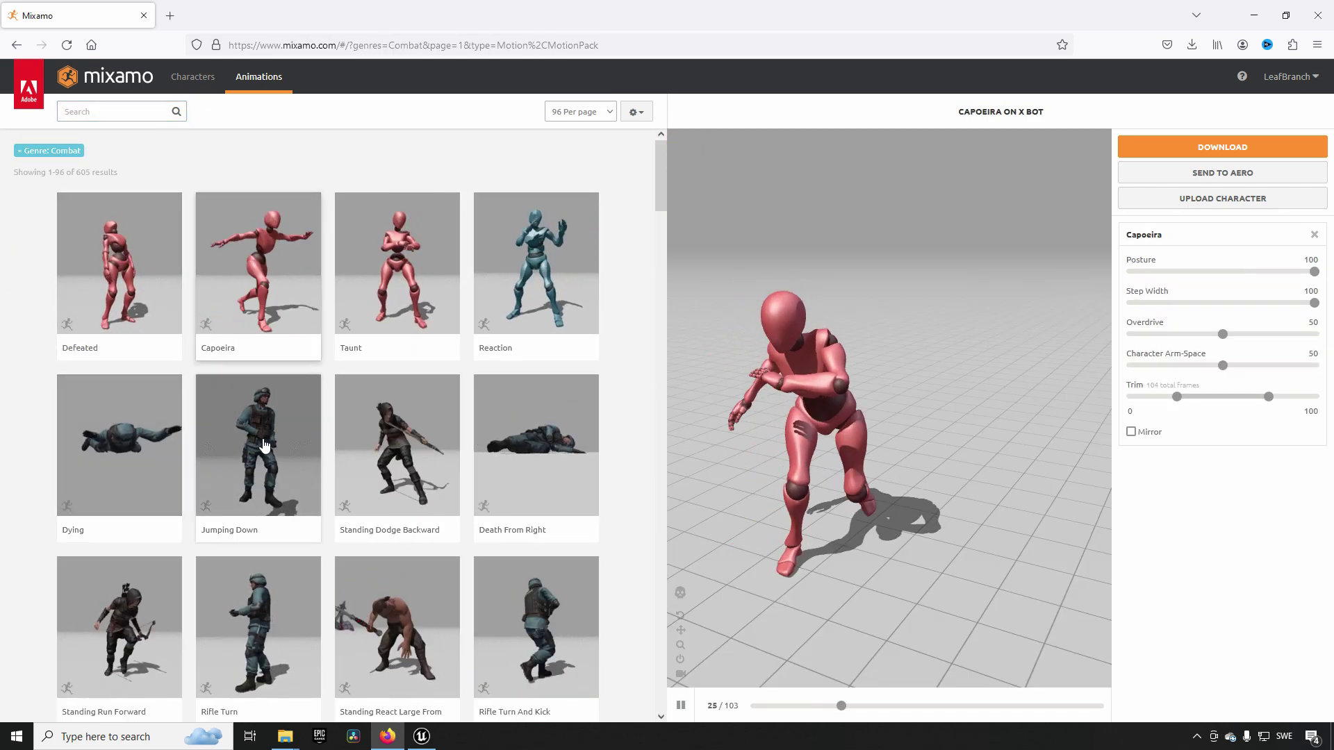
left_click(277, 462)
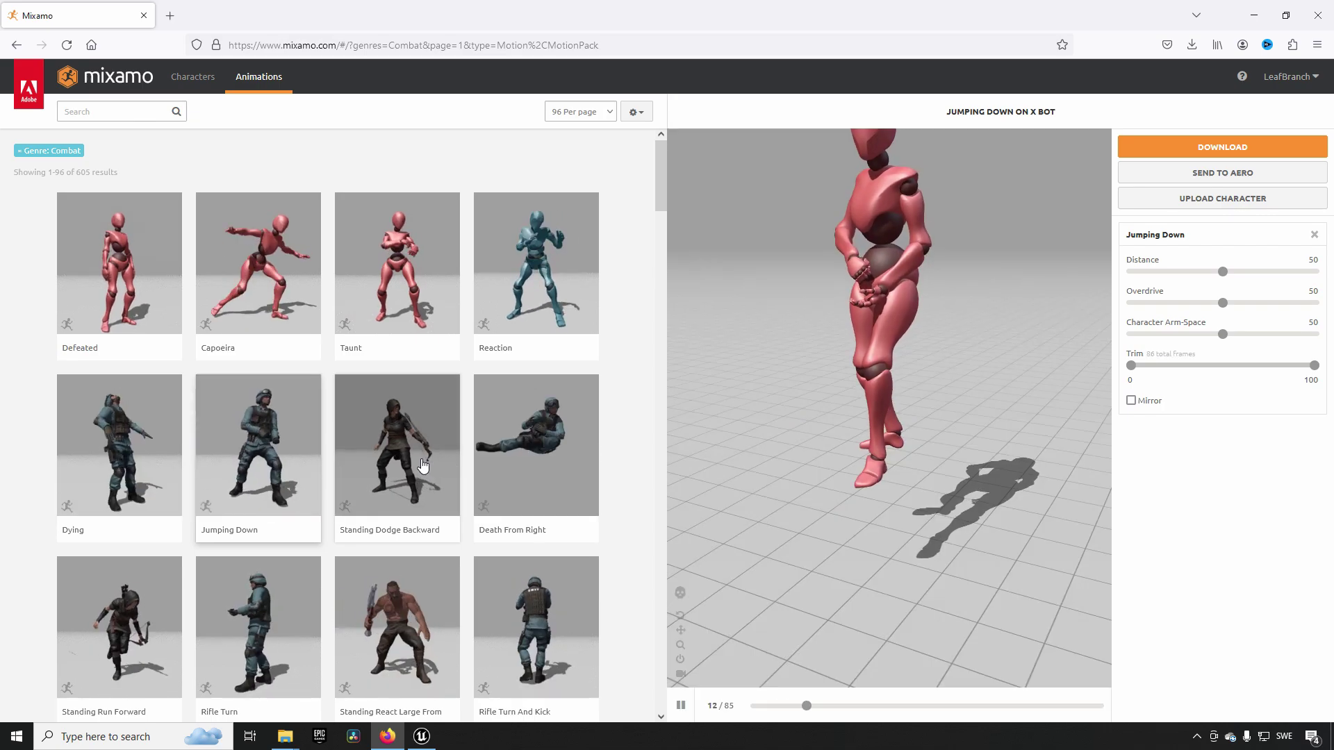
left_click(424, 463)
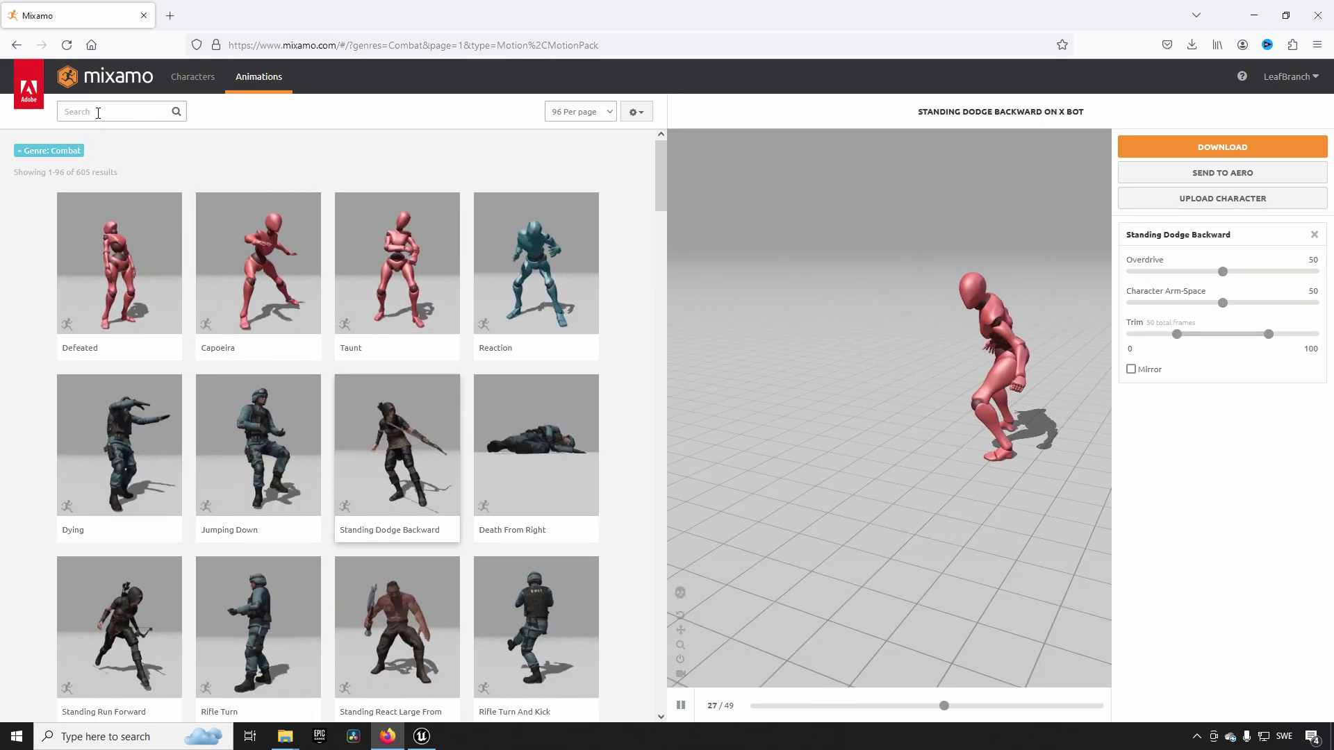
Step: Clear the Combat filter and search the animations for 'flip'
left_click(62, 151)
left_click(114, 112)
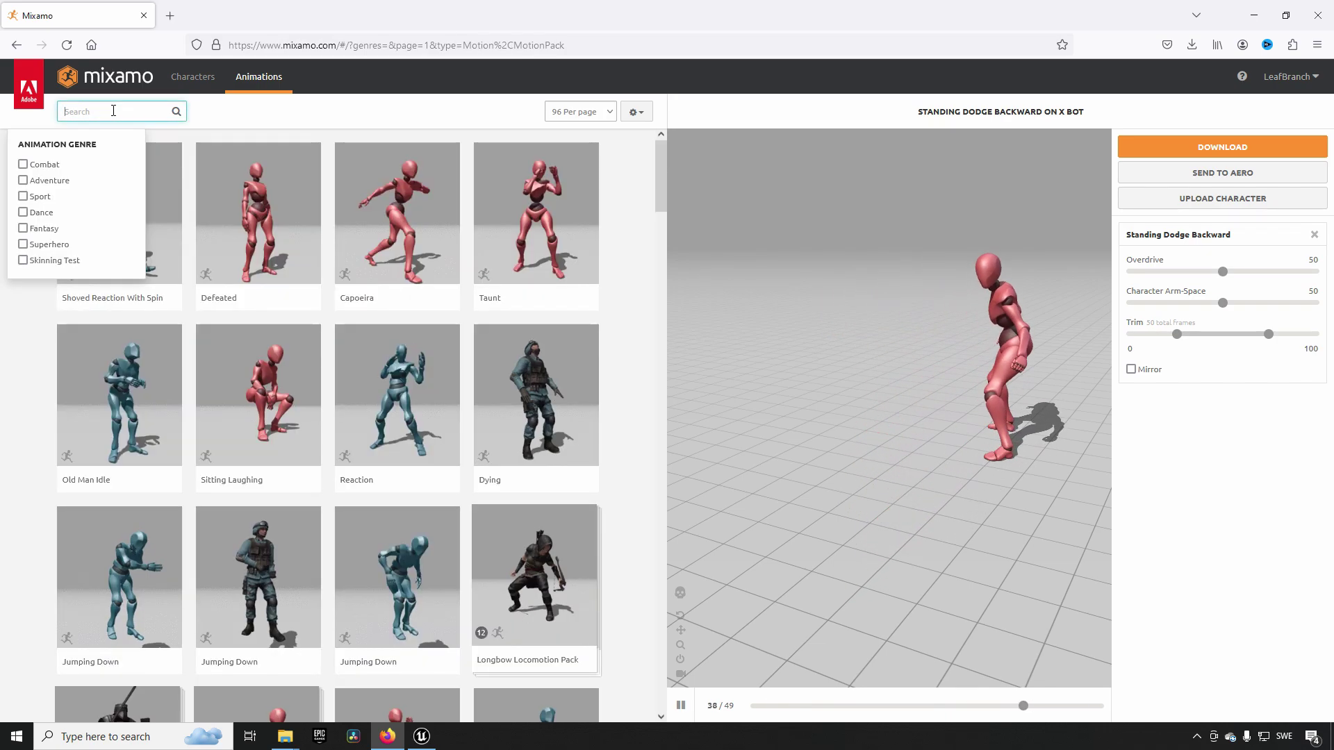
type("flip")
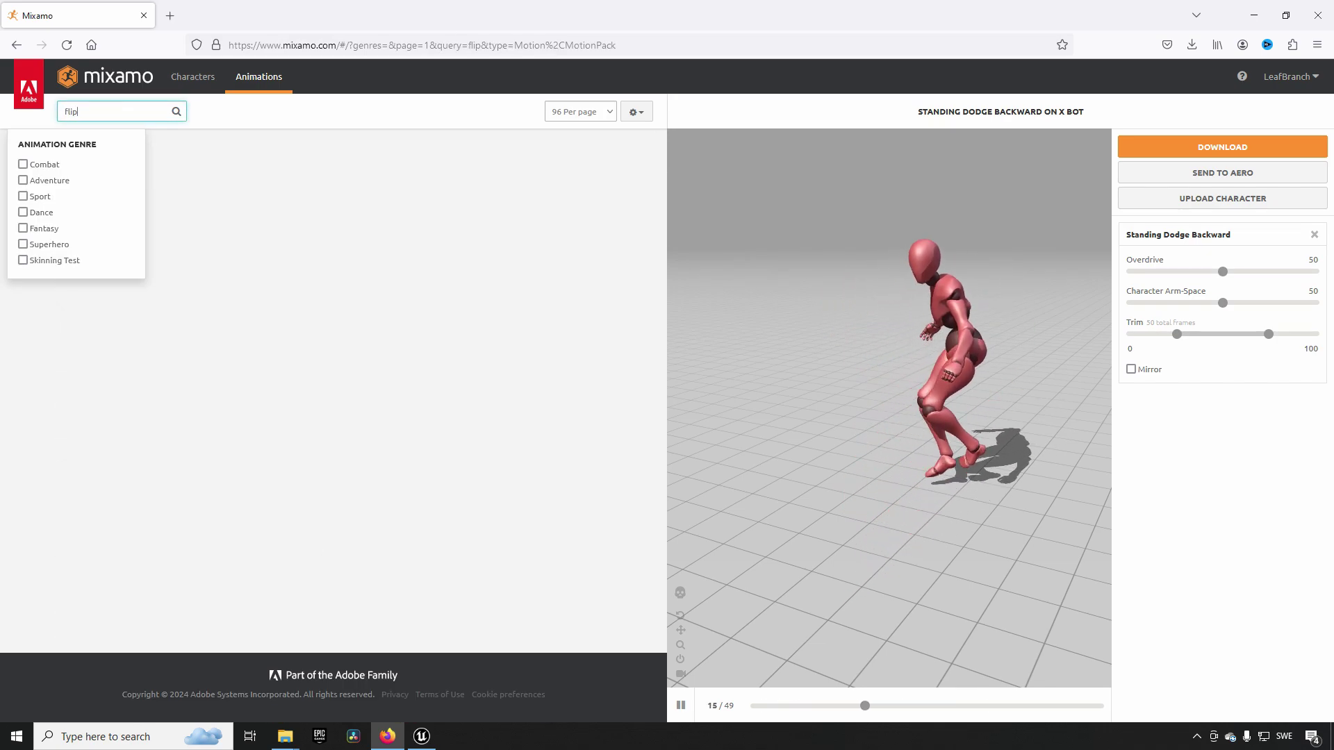
Step: Preview Run To Flip from the flip results and bring up its download settings
left_click(253, 169)
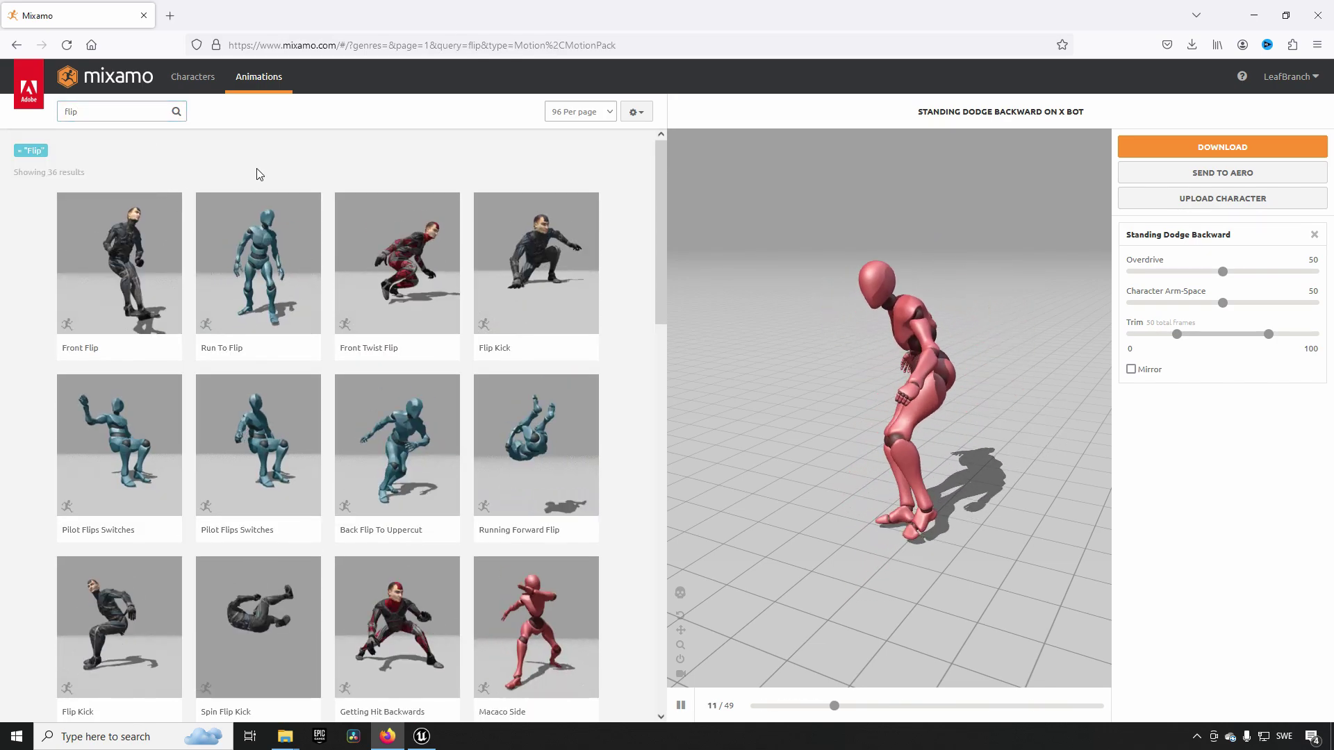
left_click(244, 327)
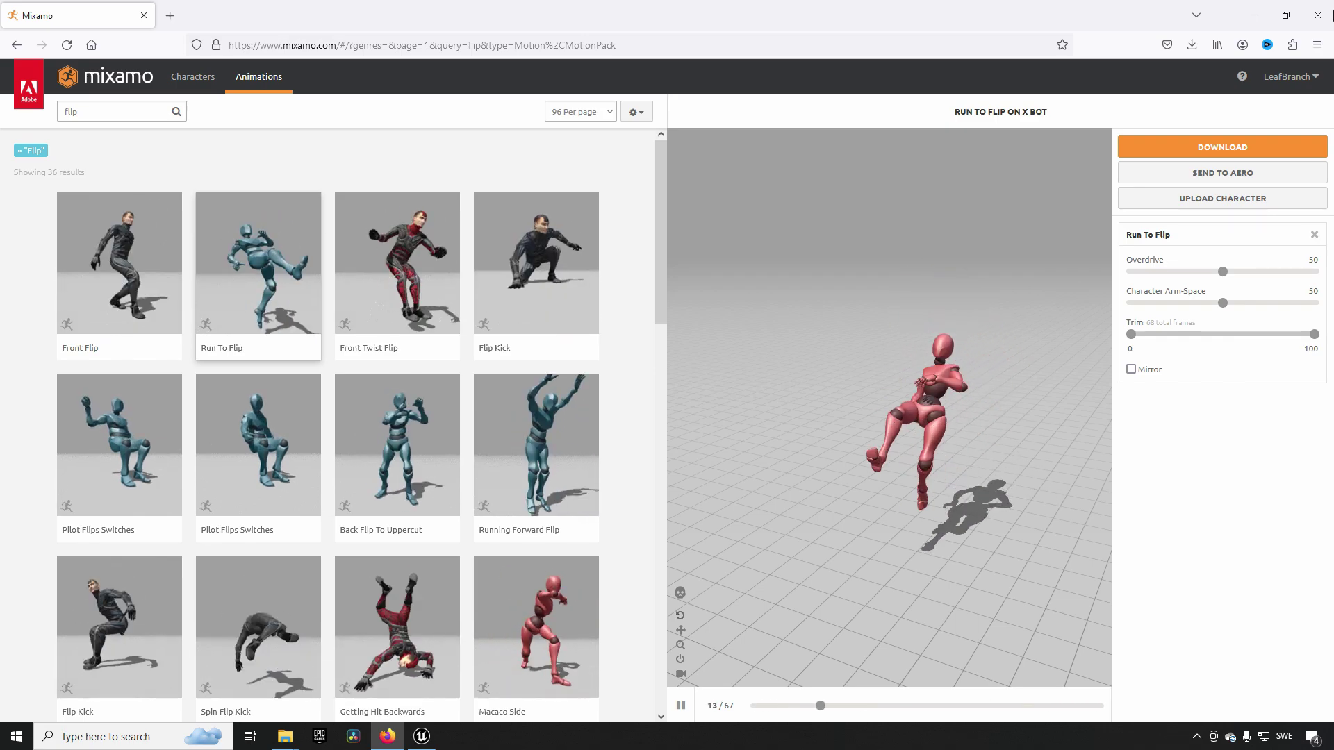
left_click(1200, 152)
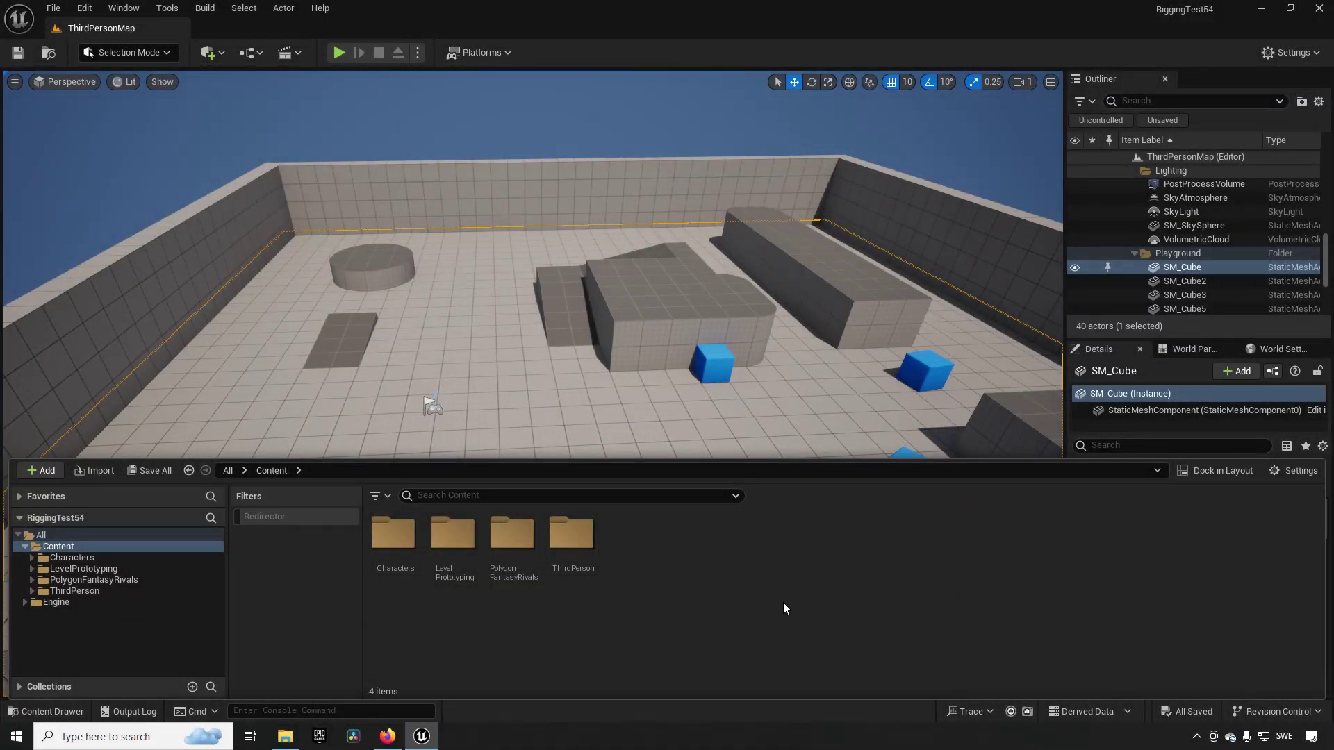
Step: Create a new Mixamo folder in Content and open it
right_click(706, 561)
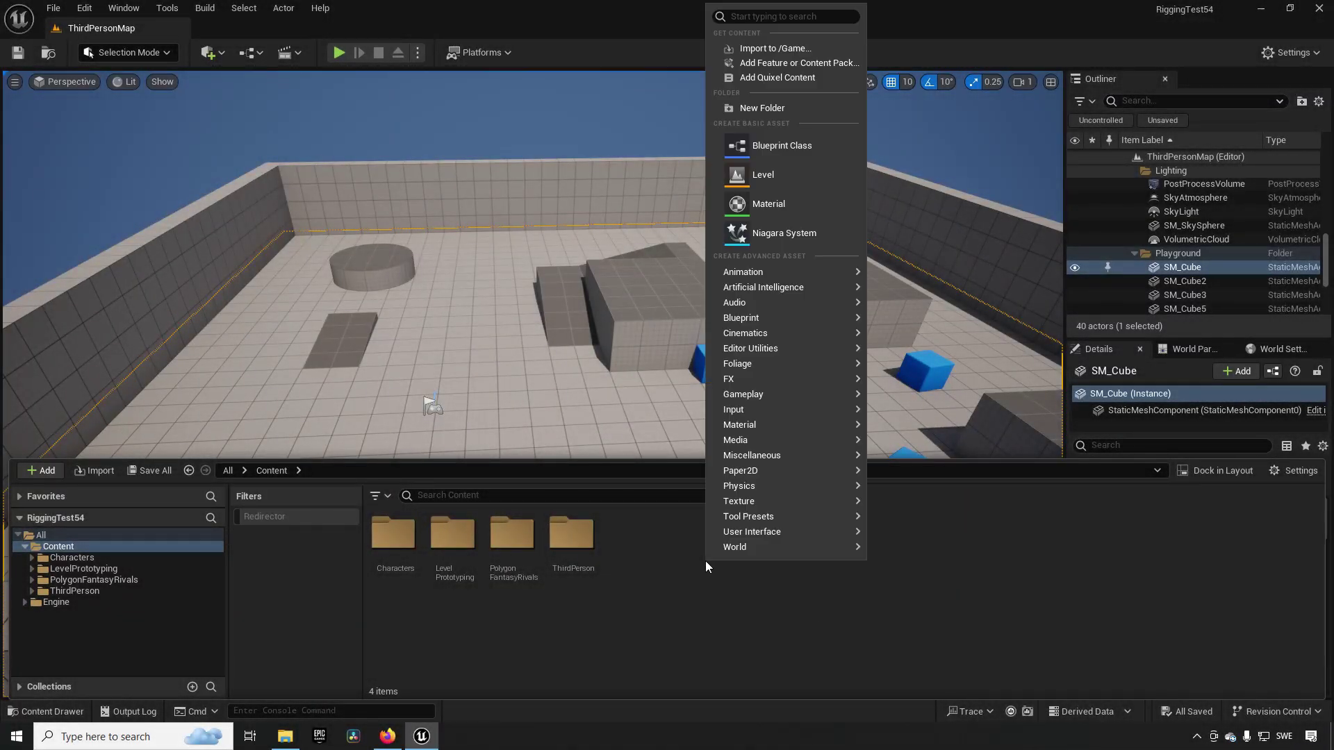
left_click(771, 111)
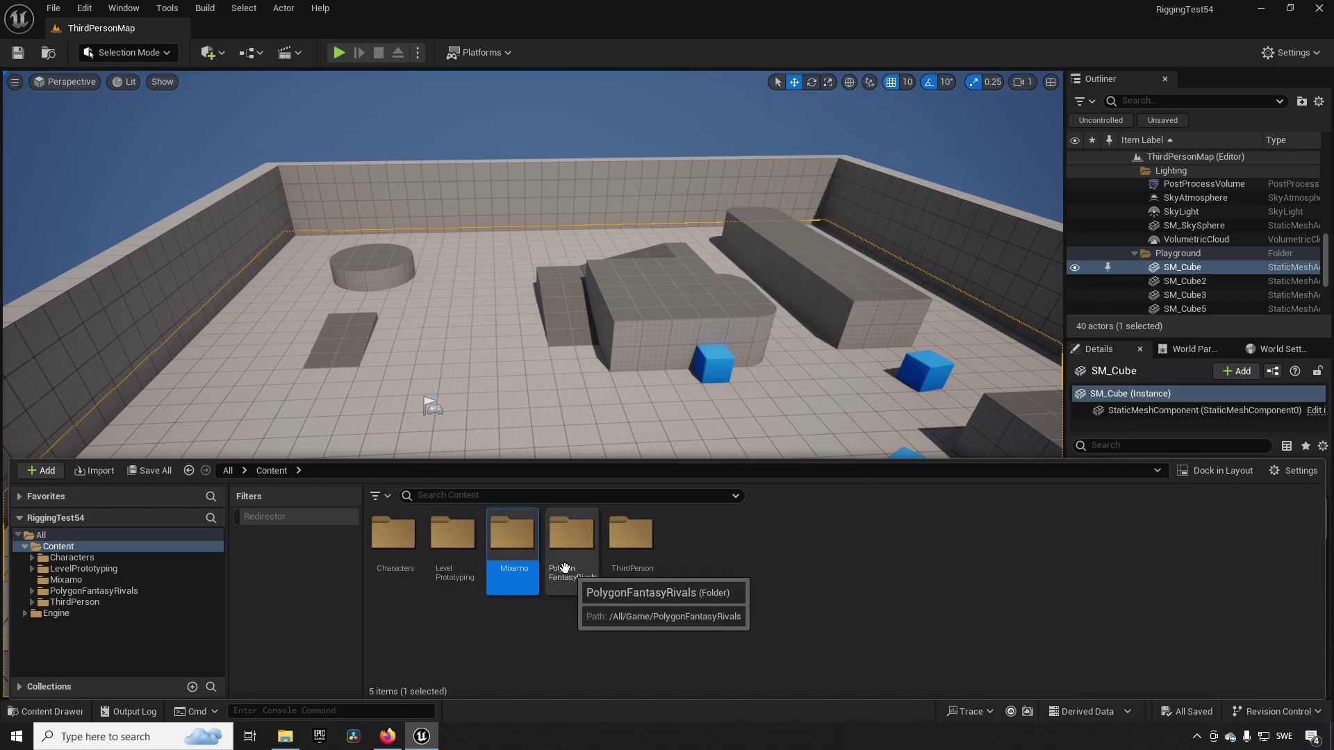
double_click(513, 556)
Step: Import Run To Flip.fbx into the Mixamo folder with Import Animations enabled
left_click(286, 737)
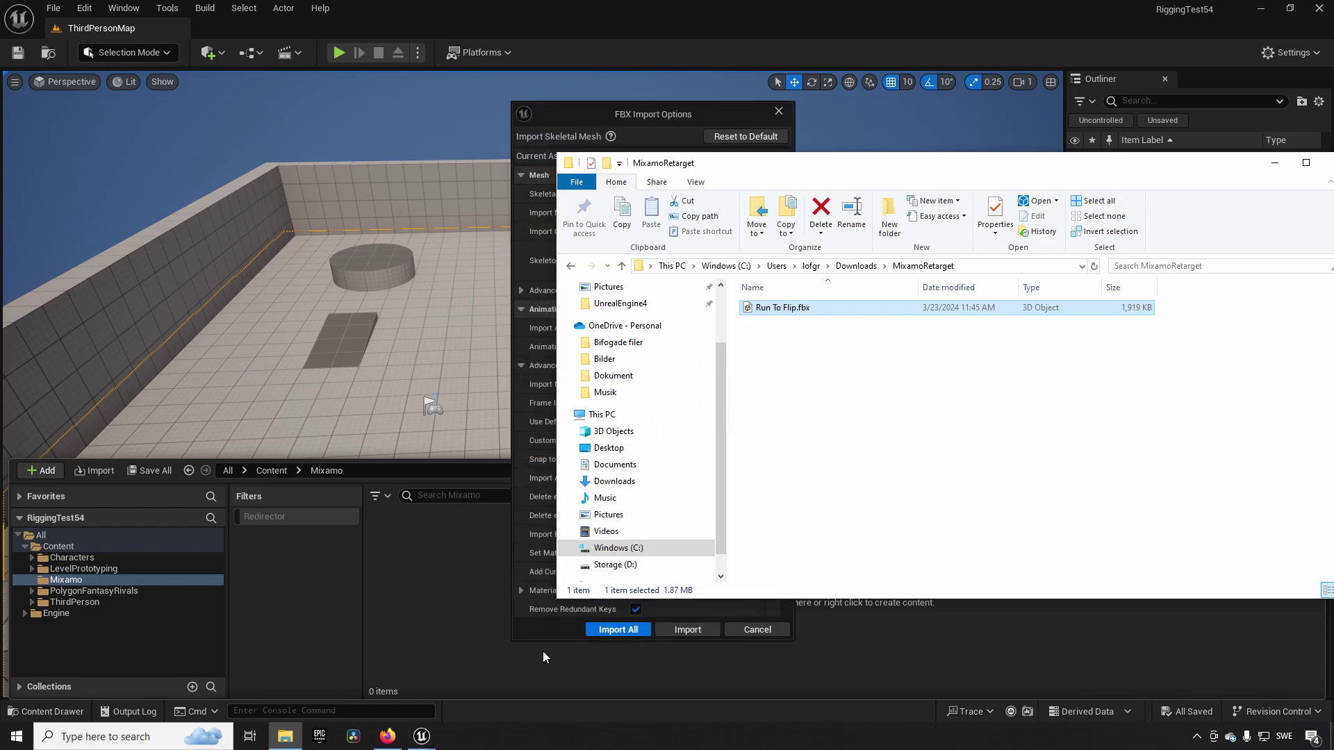
left_click(469, 631)
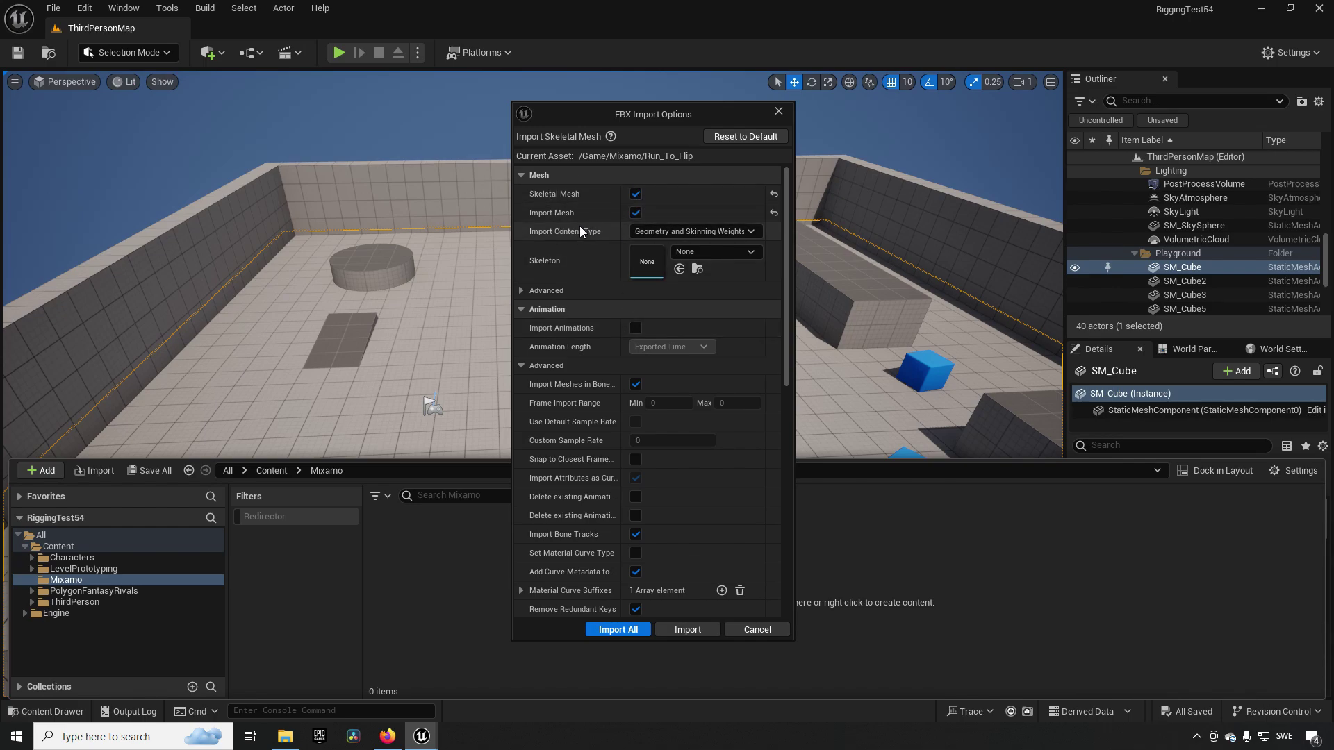
left_click(636, 328)
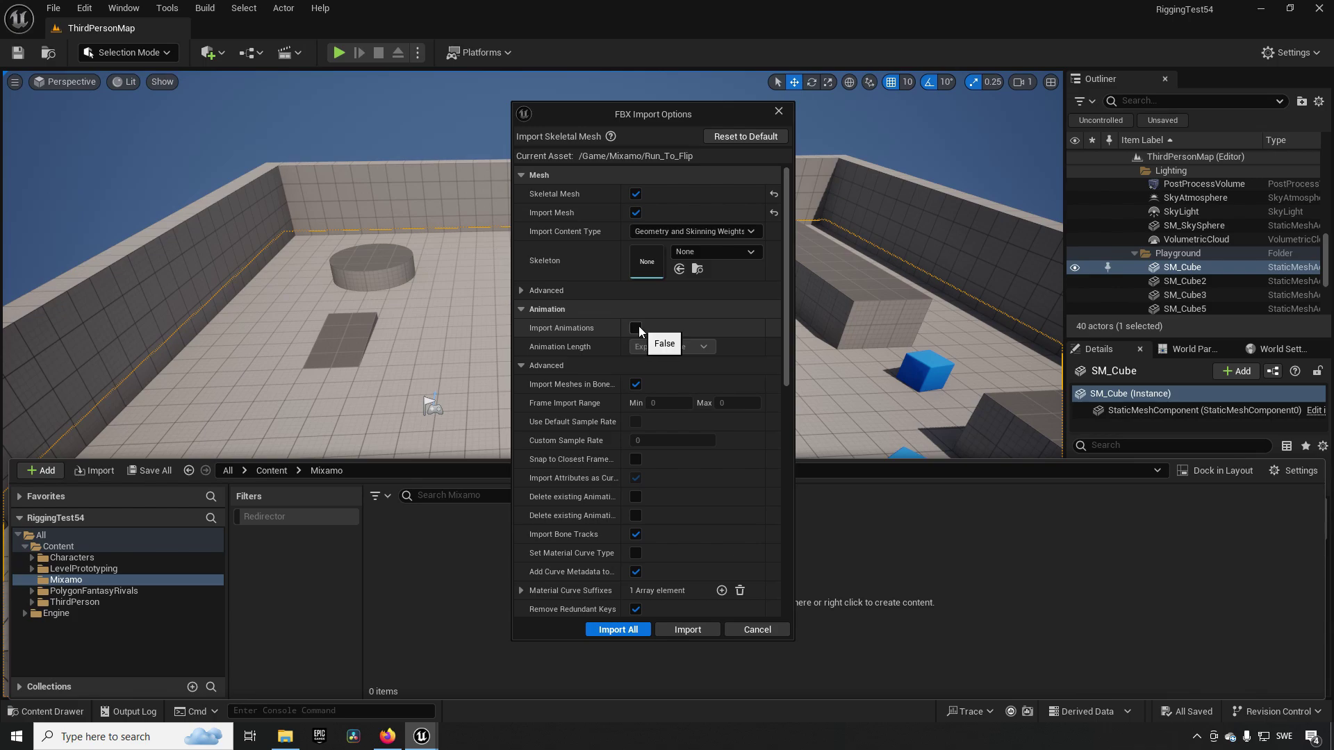
left_click(631, 632)
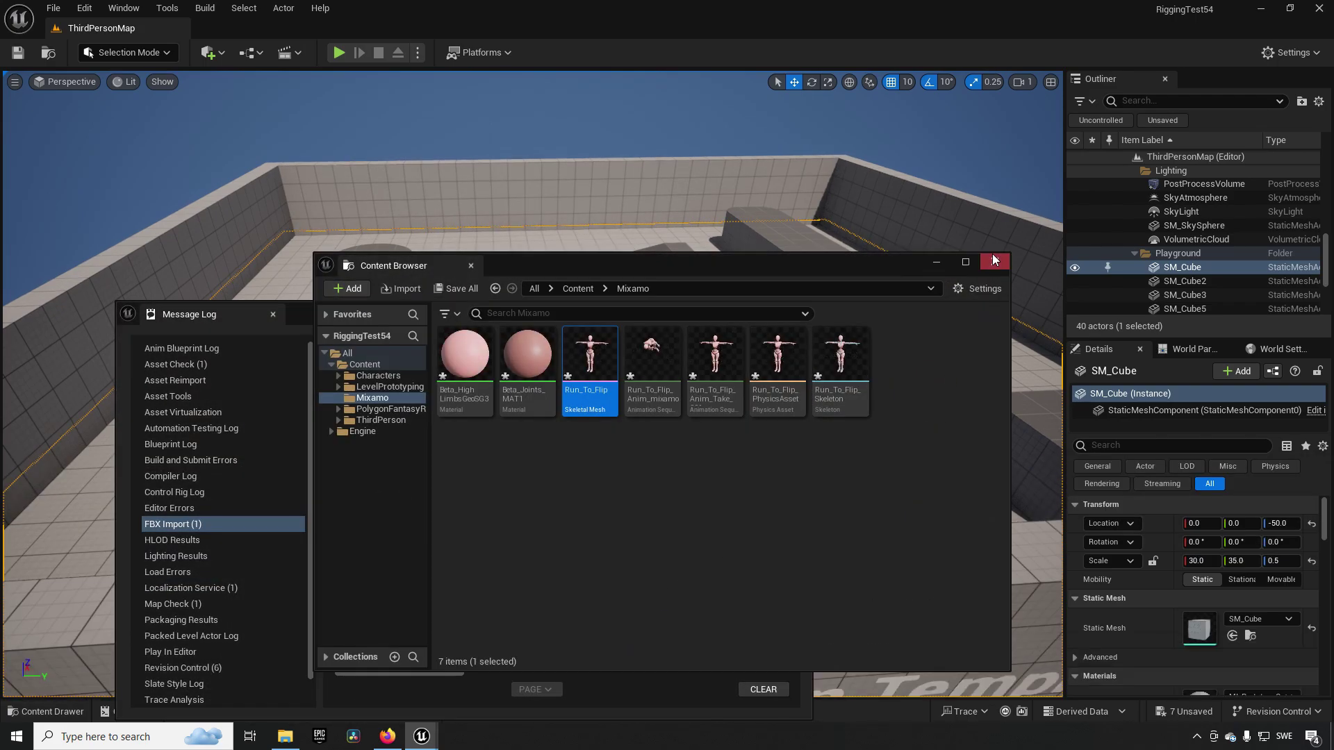
Step: Close the floating asset browser and import log, and reopen the content drawer on the Mixamo assets
left_click(993, 261)
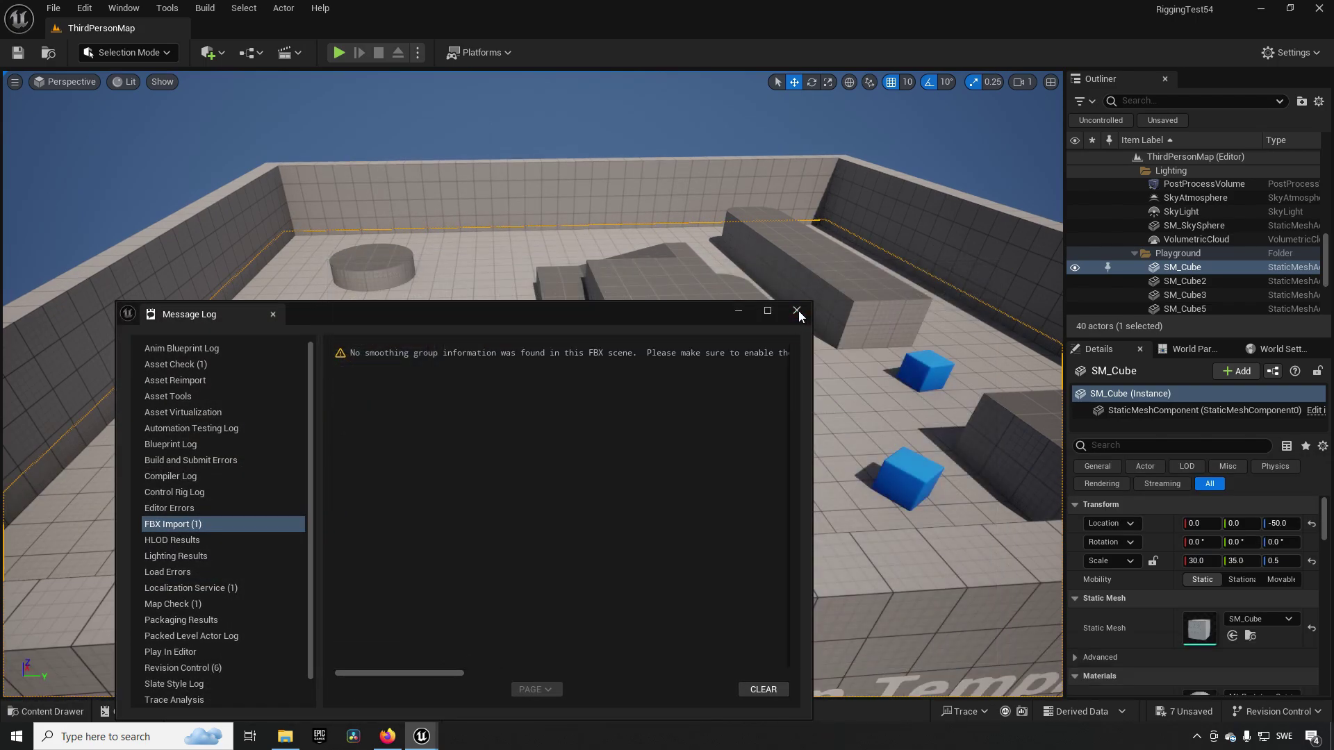
left_click(797, 311)
key("ctrl+space")
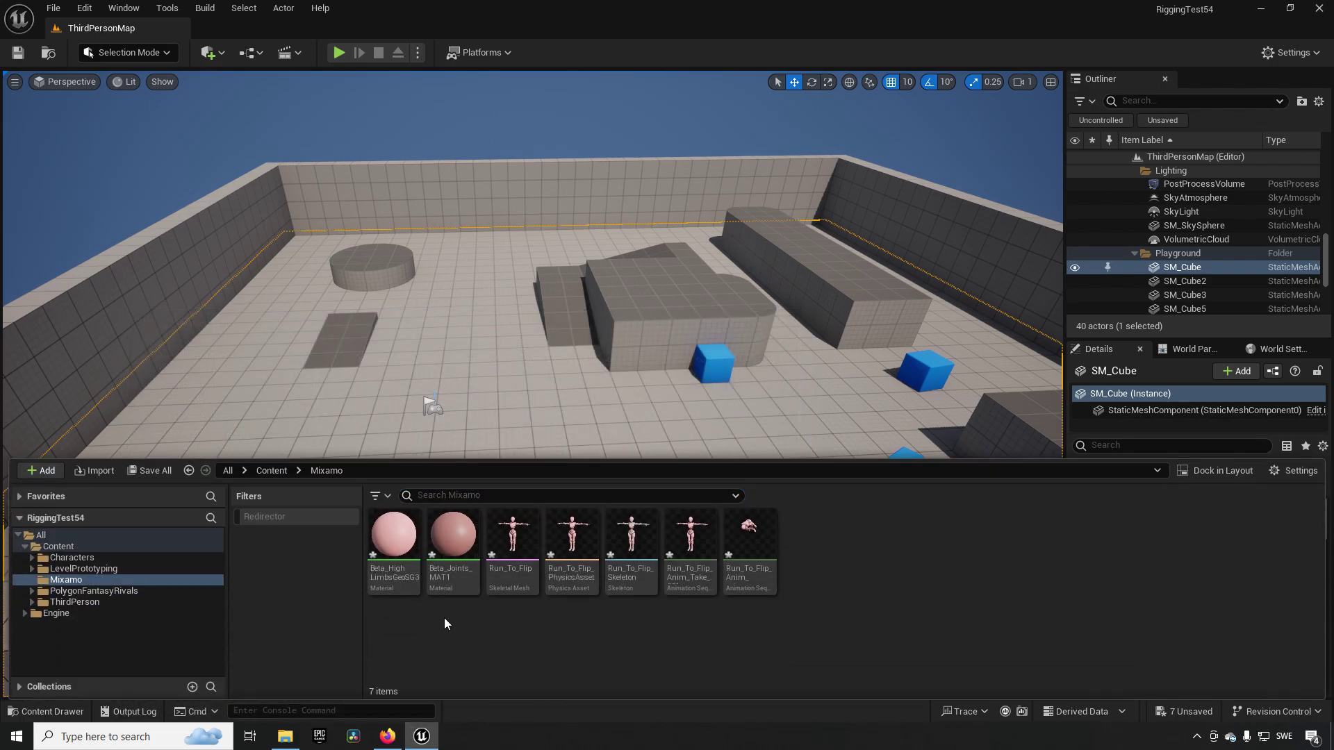
left_click_drag(393, 534, 416, 536)
left_click(750, 564, "shift")
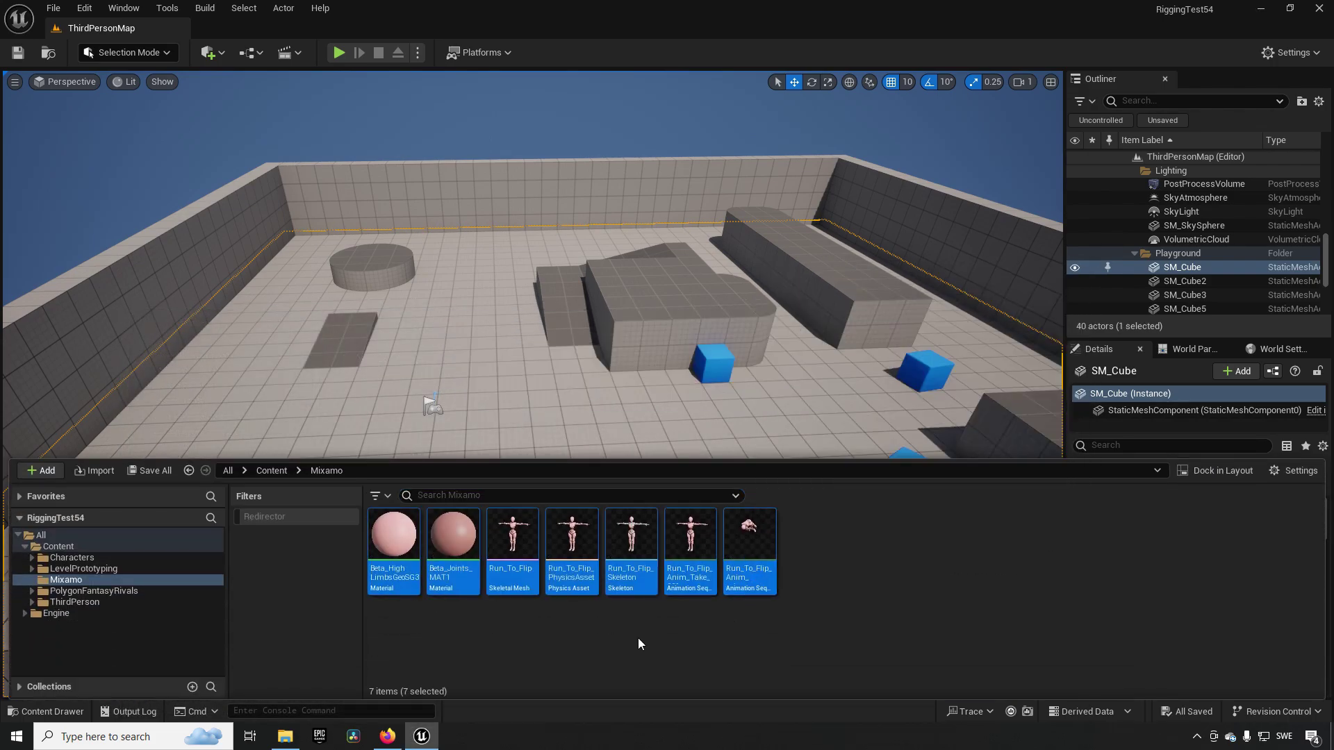
left_click(573, 637)
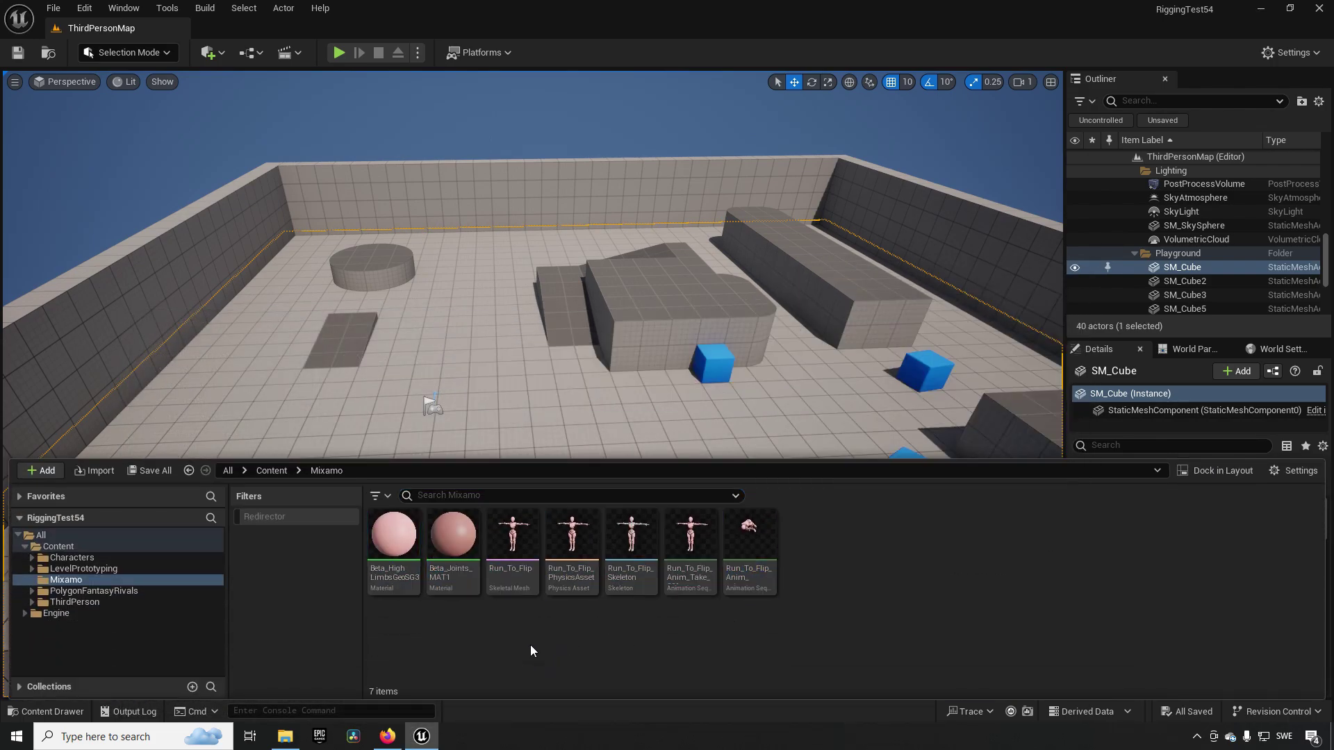
Step: Rename the Run_To_Flip skeletal mesh by appending _Mixamo, making it SKM_Mixamo
left_click(513, 546)
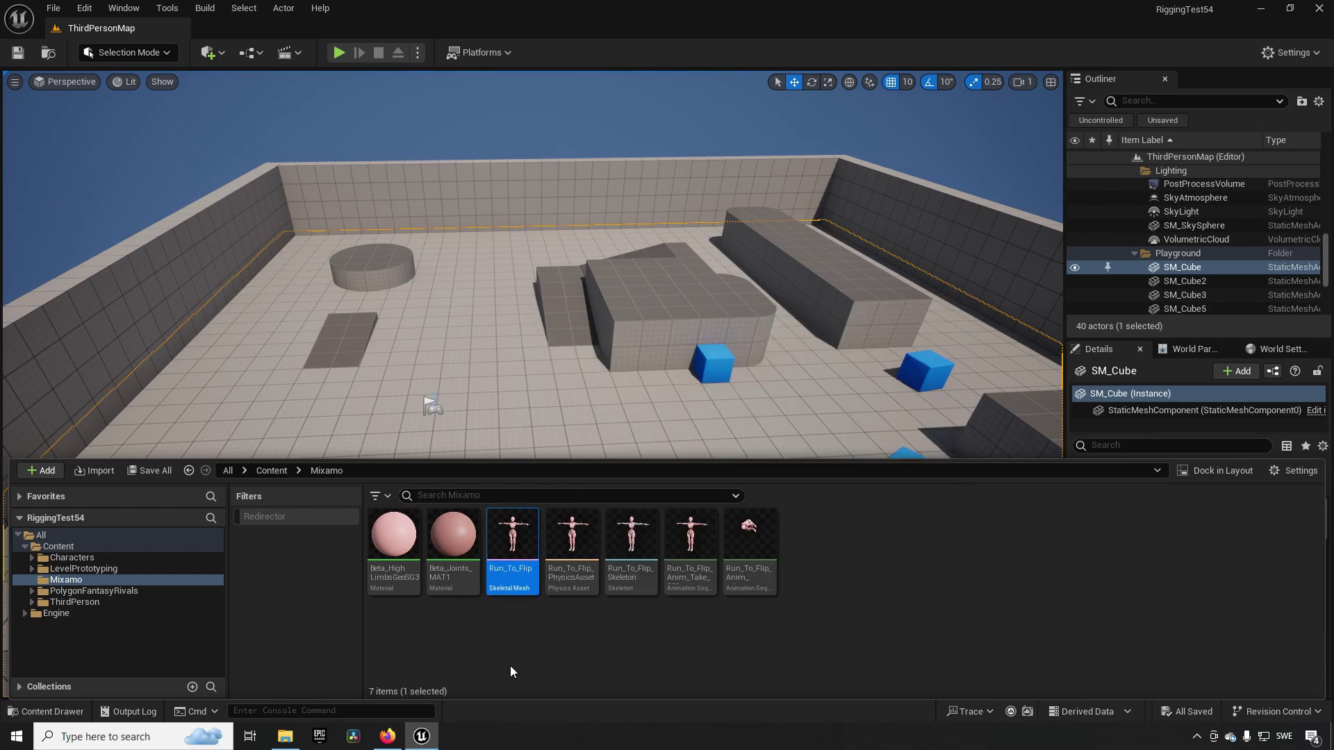
key("F2")
key("End")
type("_Mixamo")
key("Return")
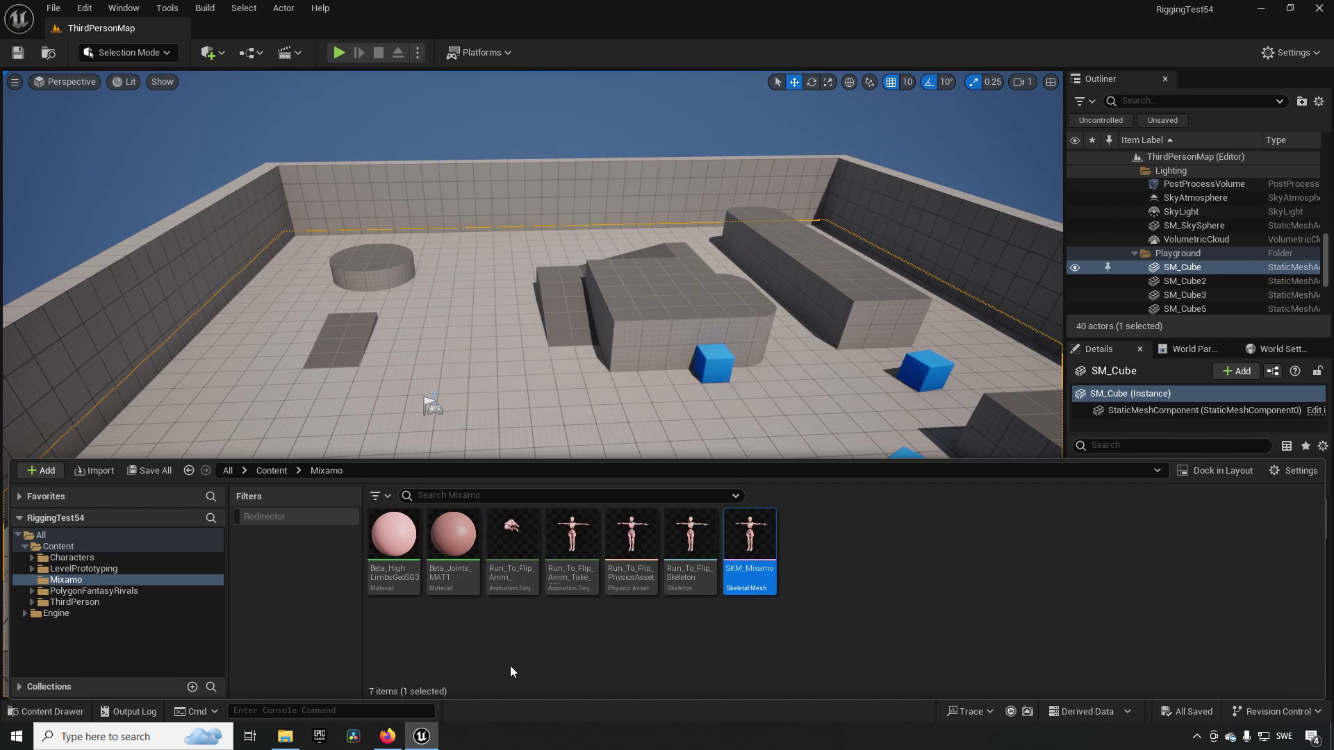
Step: Rename the Run_To_Flip_Skeleton asset to SK_Mixamo
left_click(679, 556)
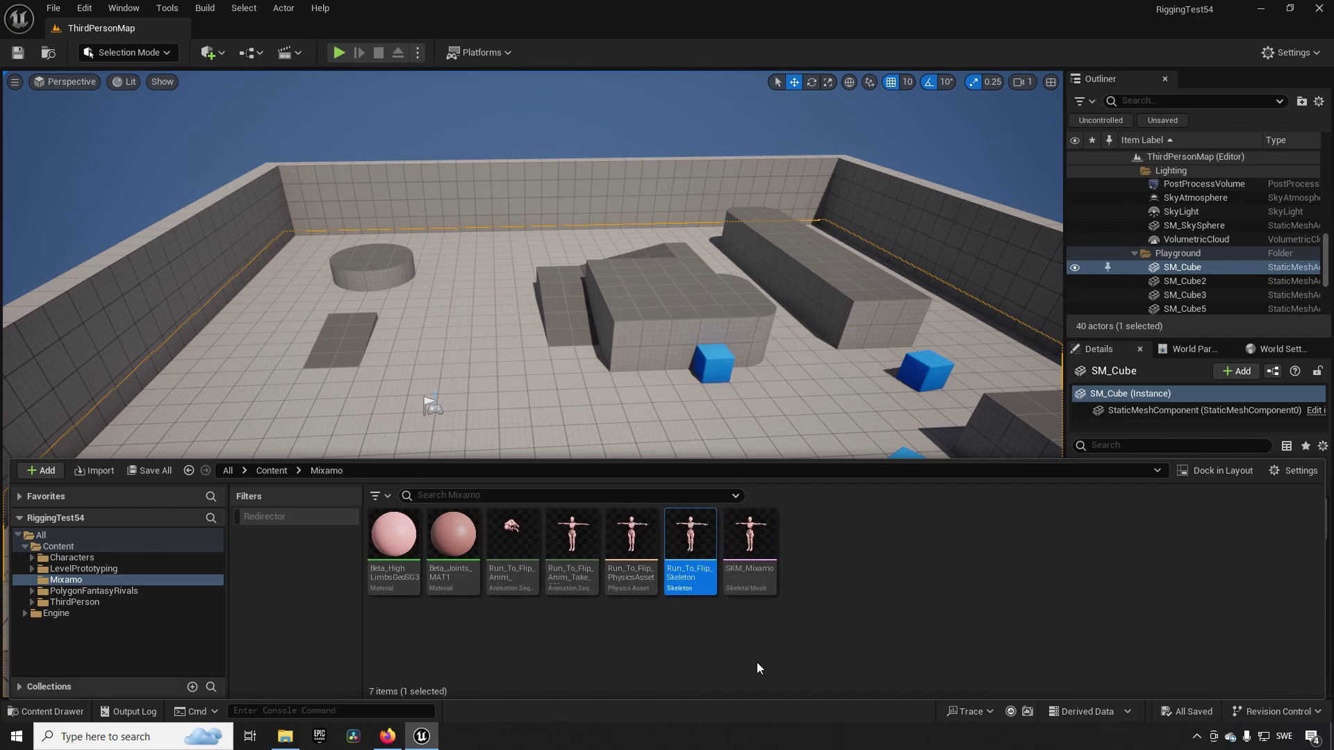
key("F2")
type("SK")
type("_Mixamo")
key("Return")
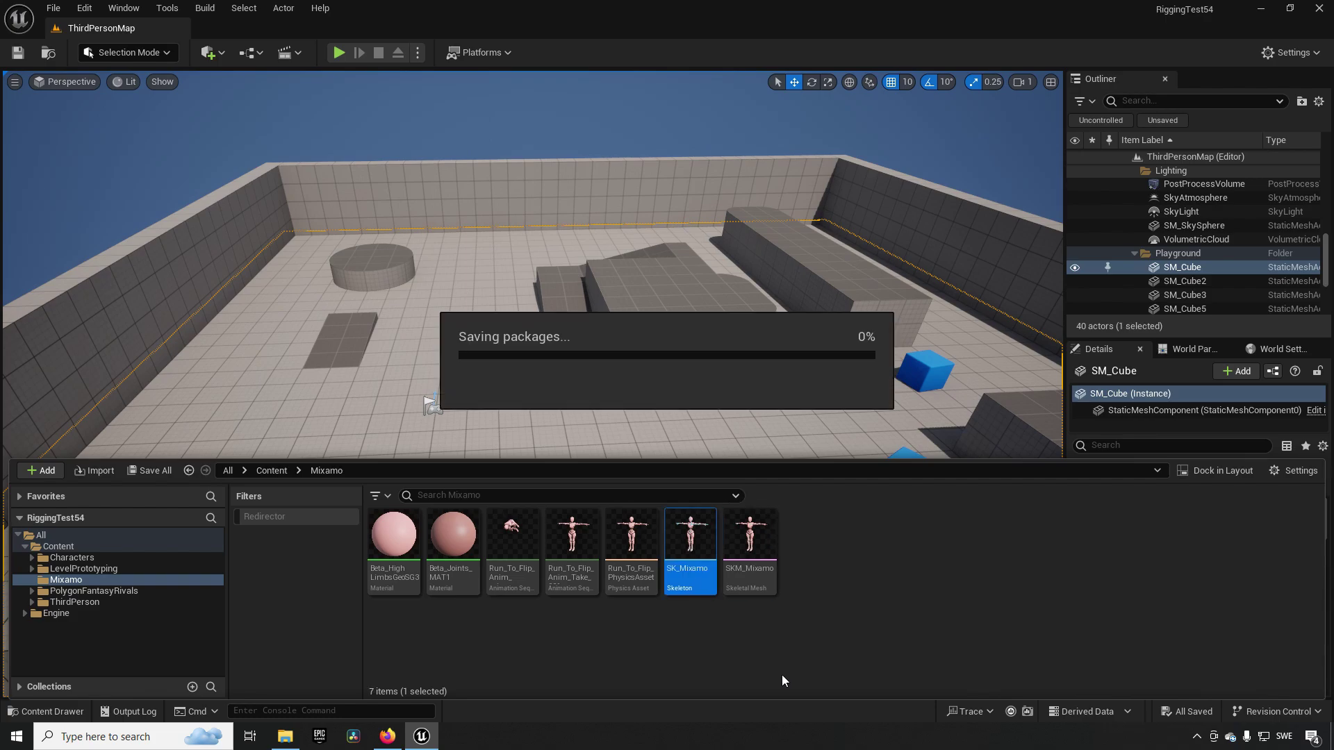
left_click(750, 538)
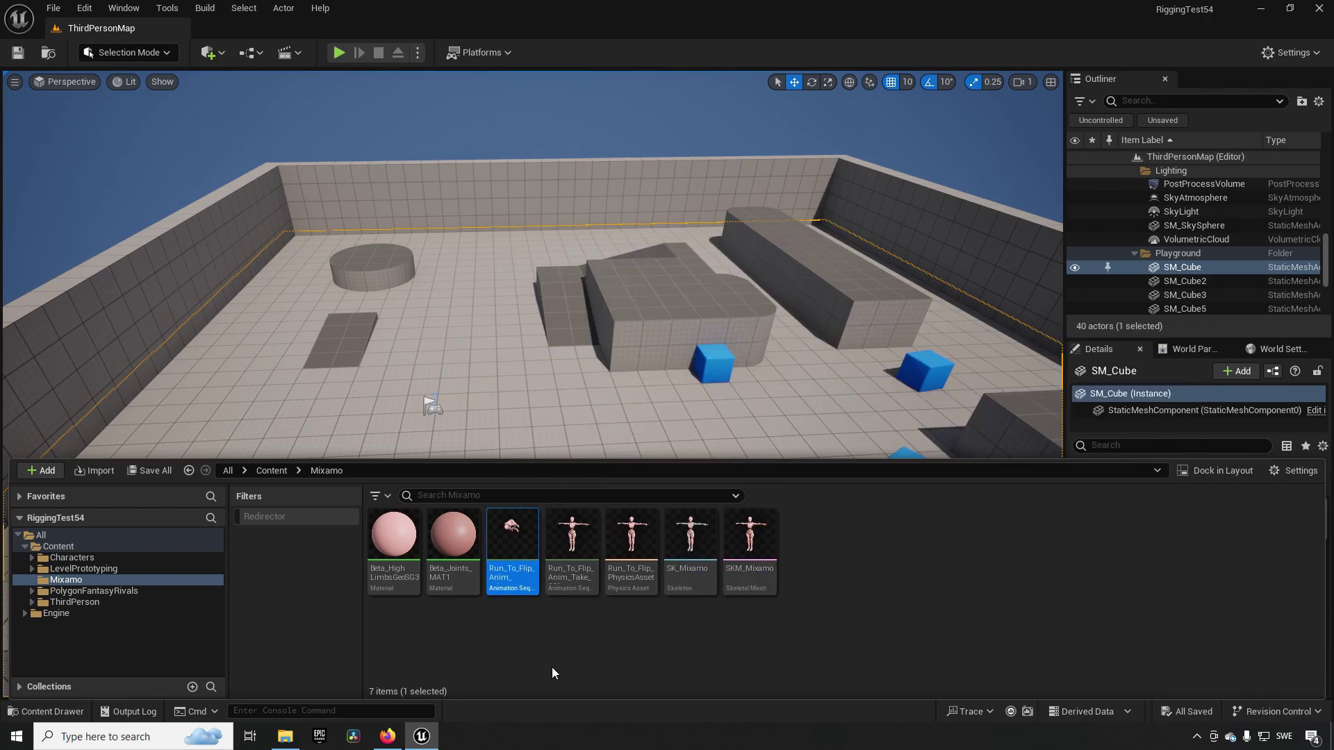
double_click(509, 537)
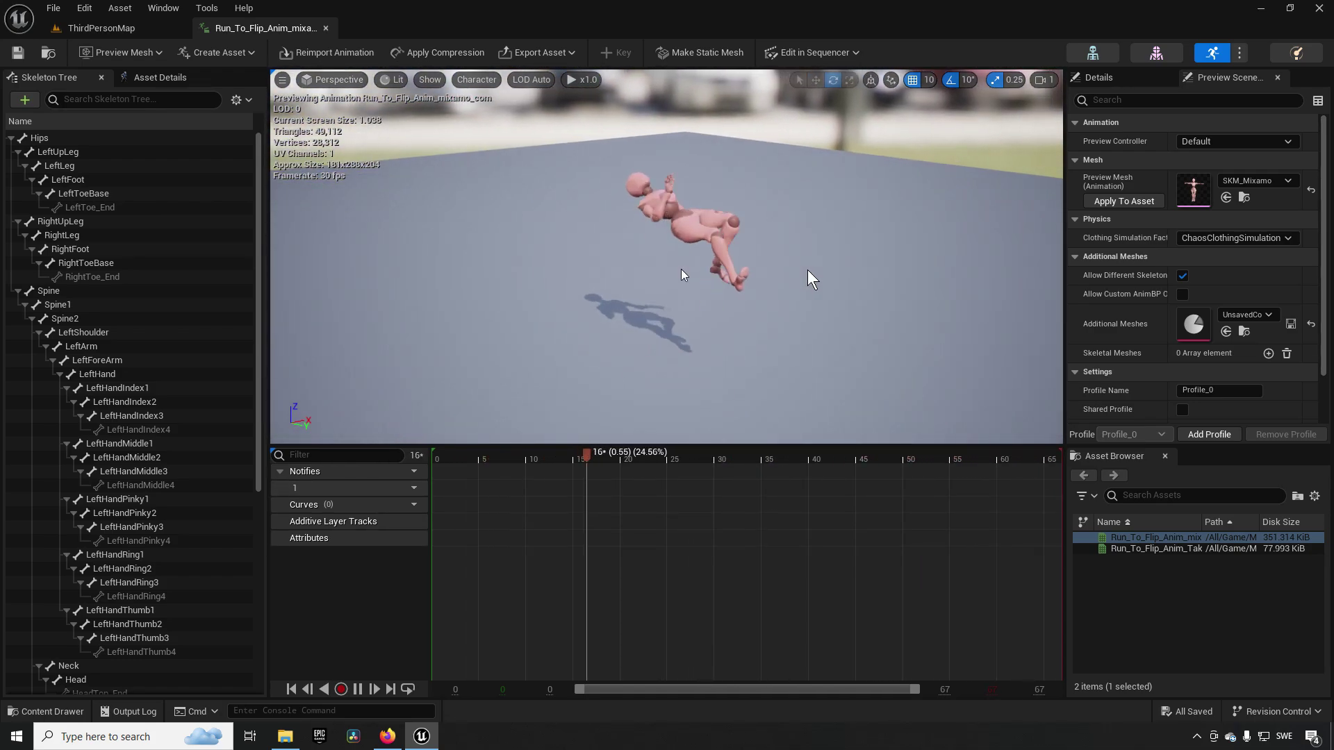
left_click(325, 28)
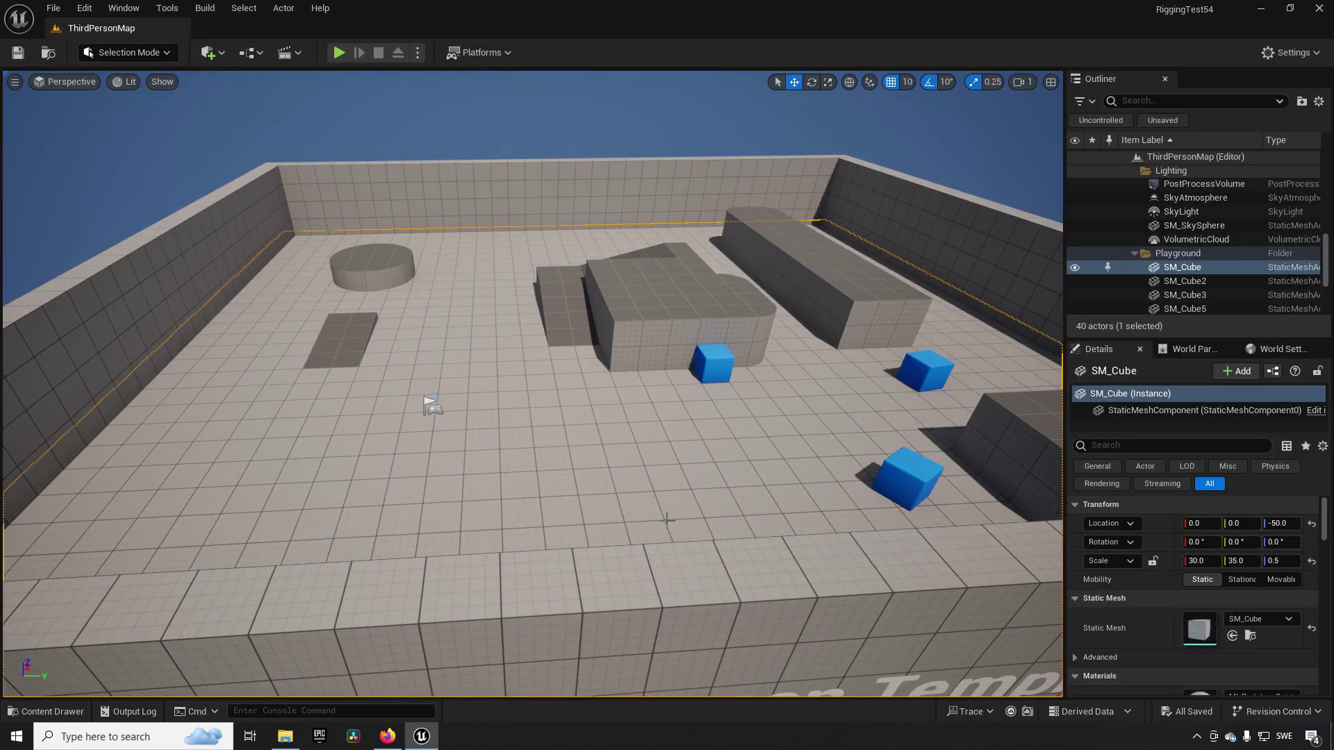
key("ctrl+space")
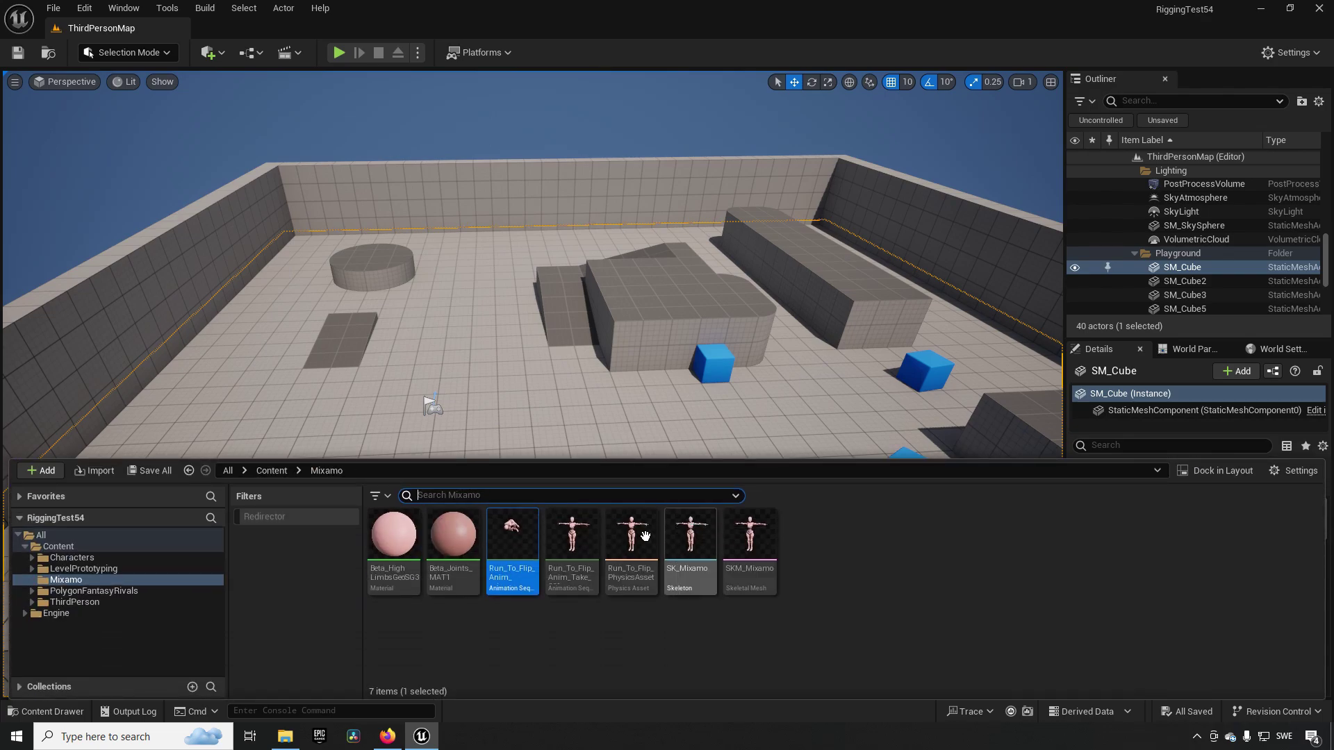
Step: Open Retarget Animations for the Run_To_Flip animation and set SK_Mannequin as the target mesh
right_click(524, 549)
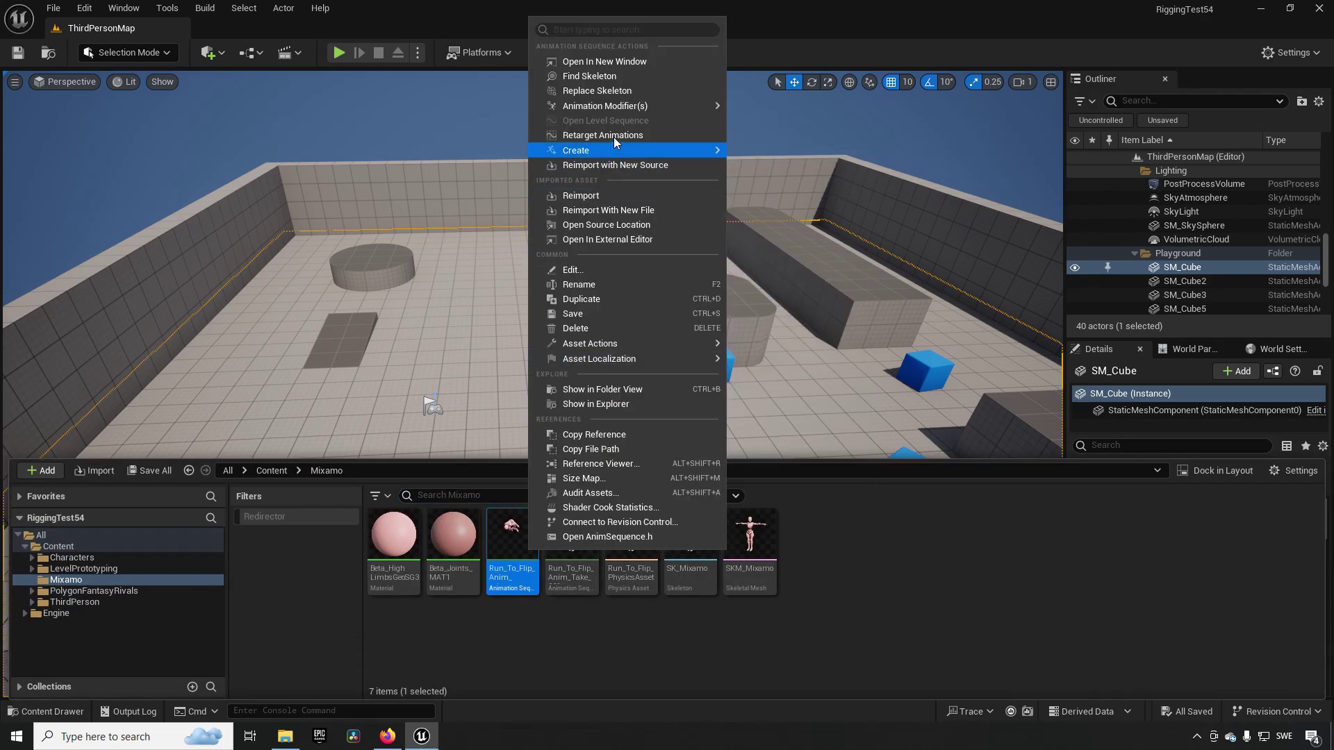
left_click(614, 135)
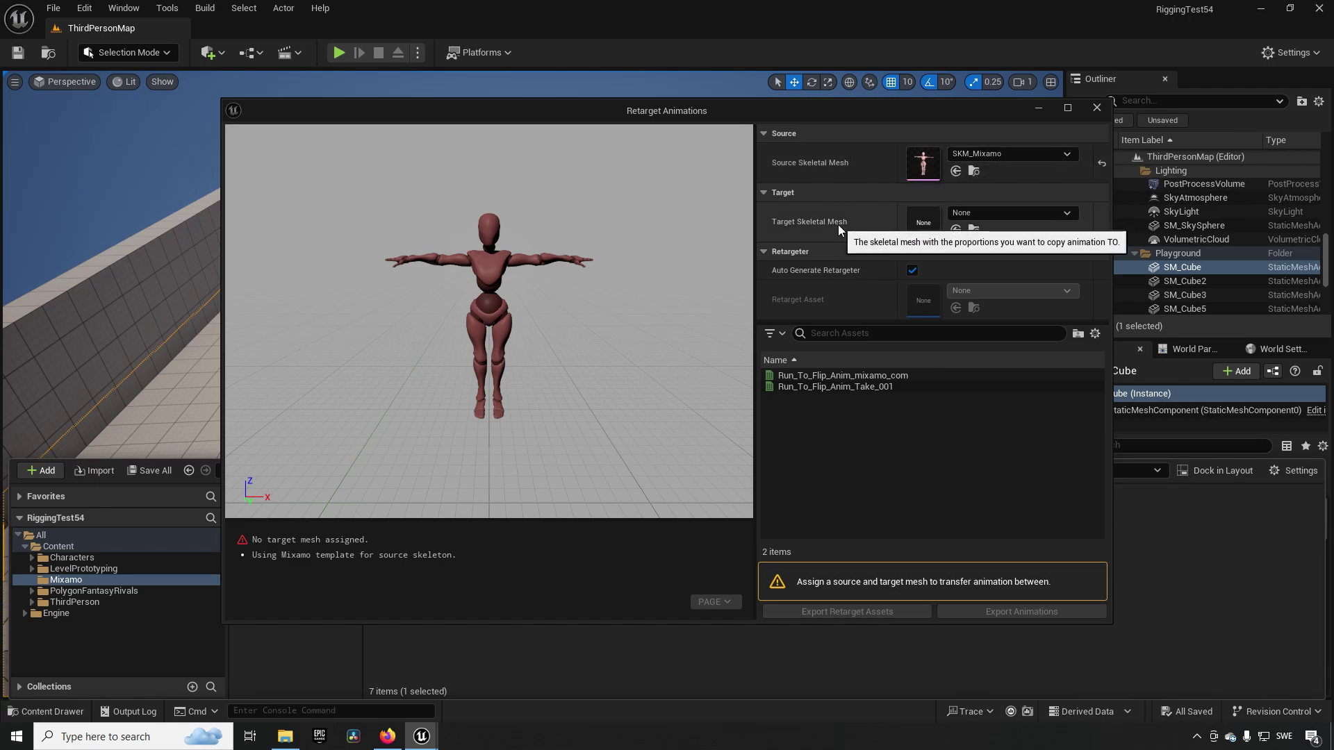
left_click(994, 207)
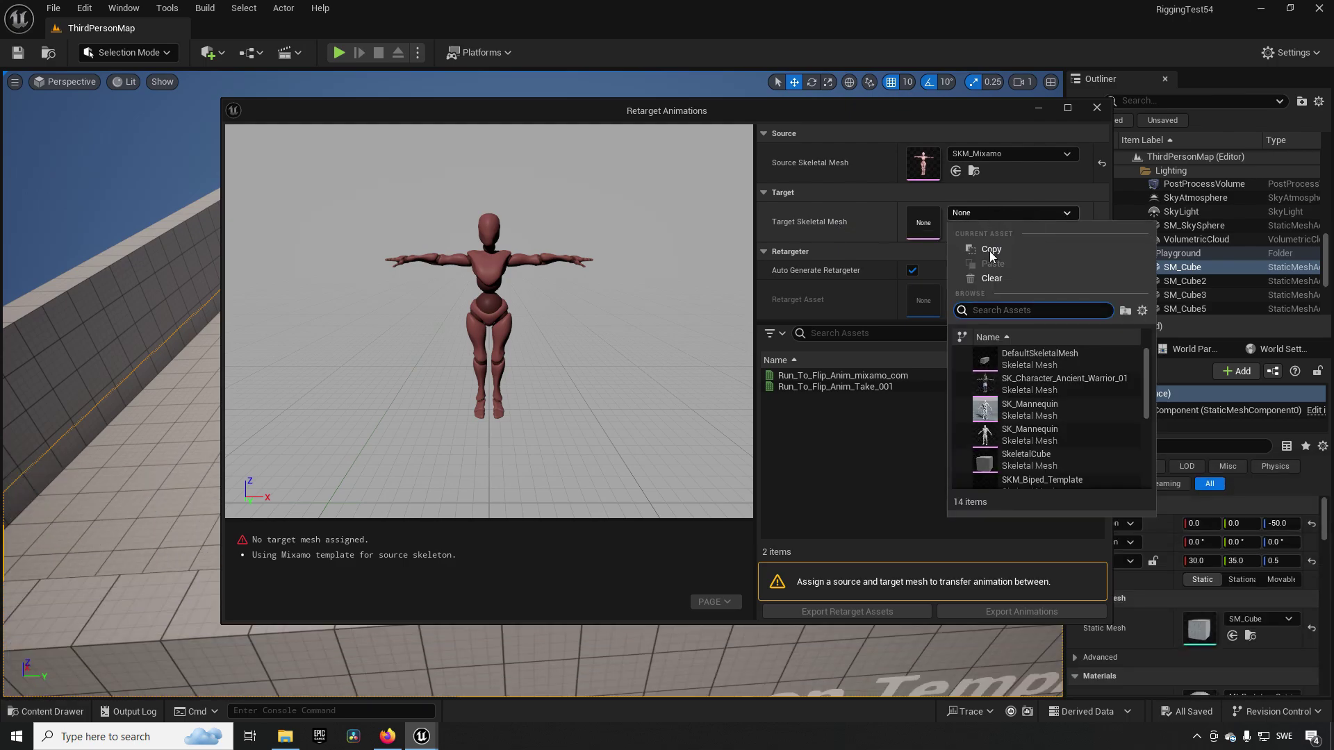
left_click(1050, 413)
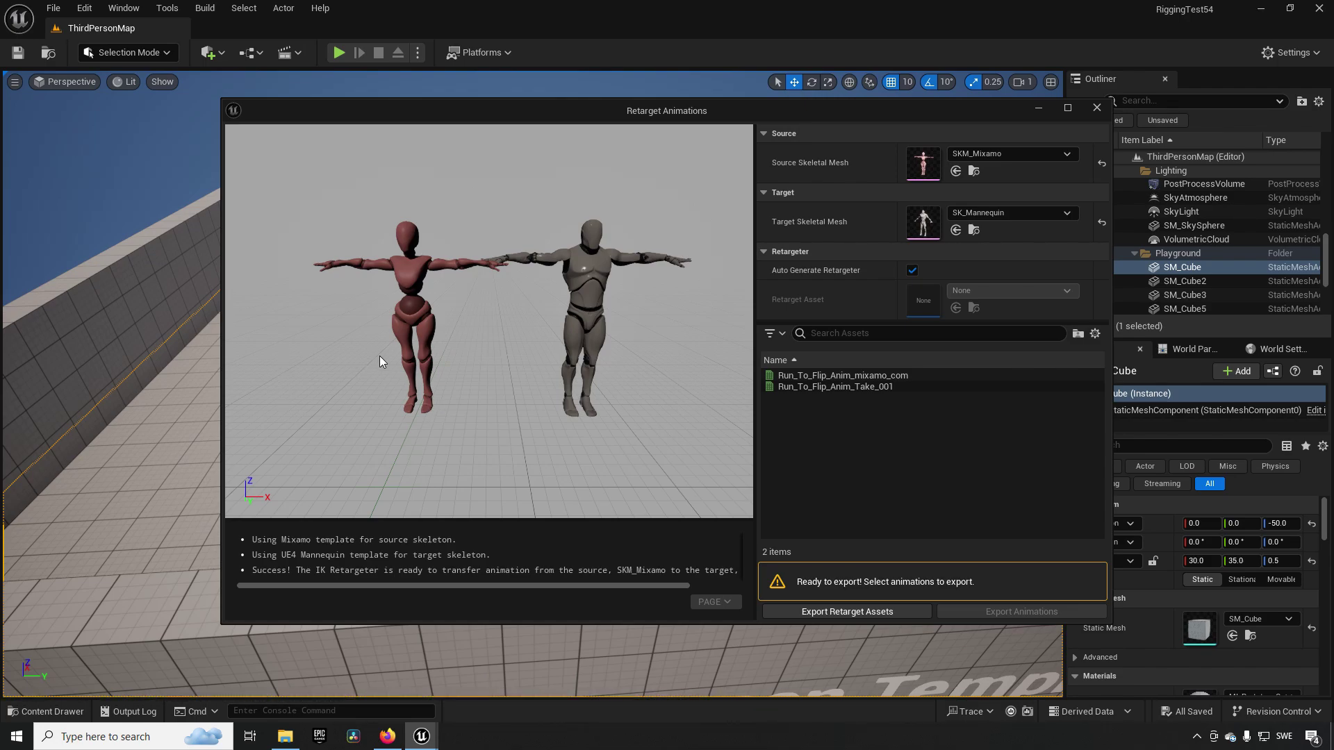
Step: Select Run_To_Flip_Anim_mixamo_com so it previews on both the Mixamo character and SK_Mannequin
left_click_drag(381, 283, 390, 357)
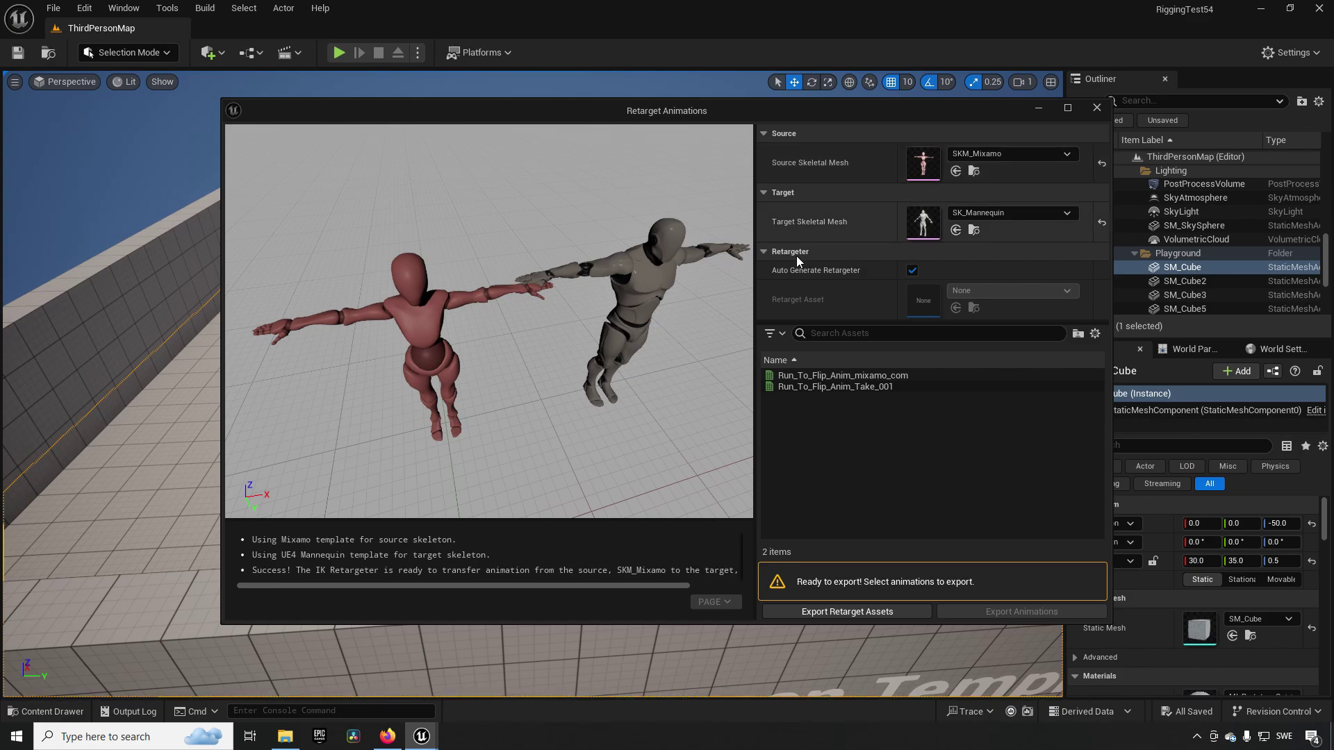
left_click_drag(613, 330, 590, 310)
scroll(590, 321, "up", 4)
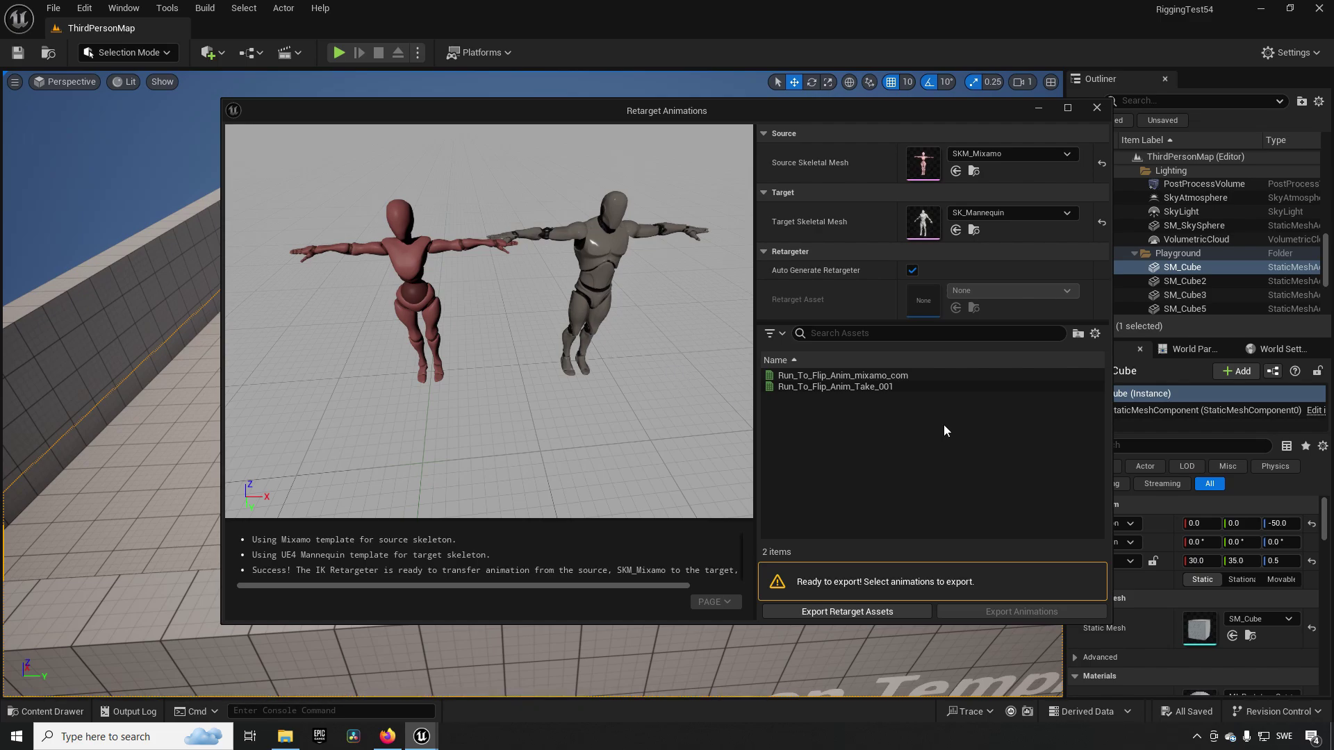
left_click(897, 376)
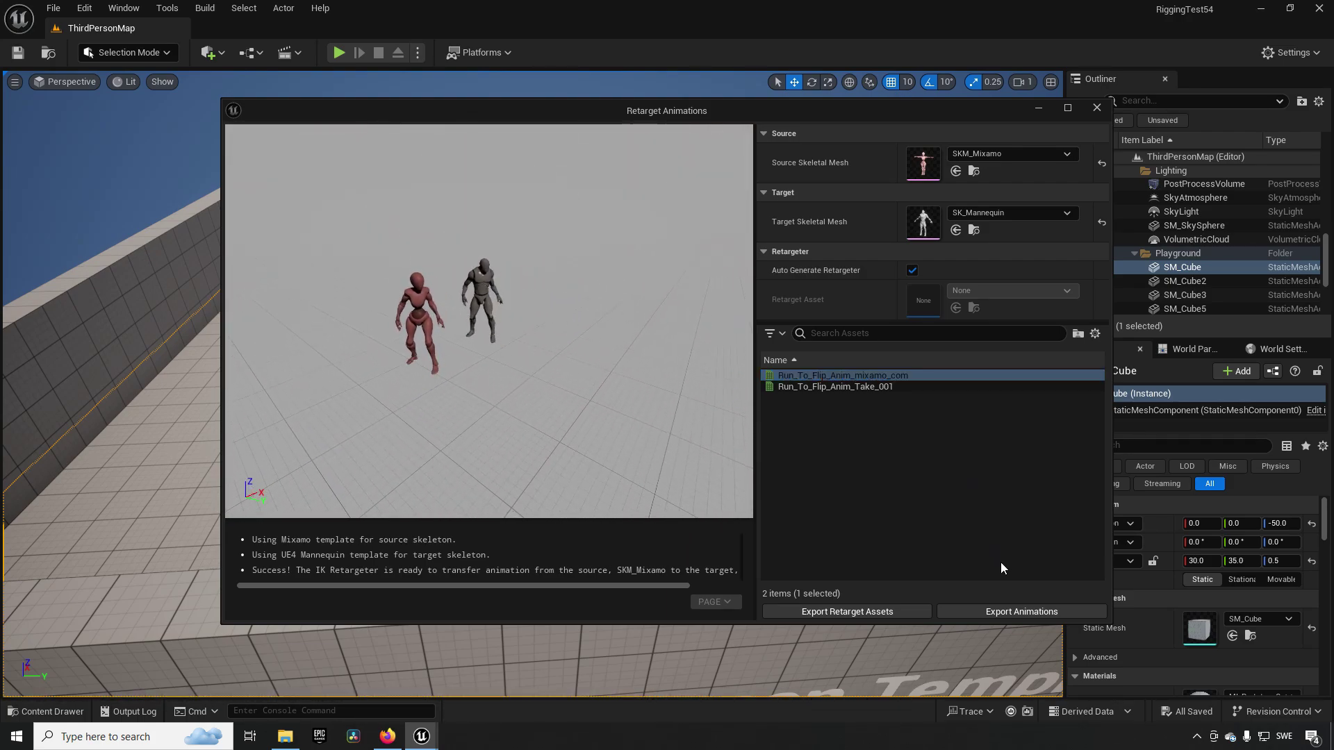
Step: Export the retargeted animation to /Game/Mixamo and open it to check it on the mannequin
left_click(1017, 610)
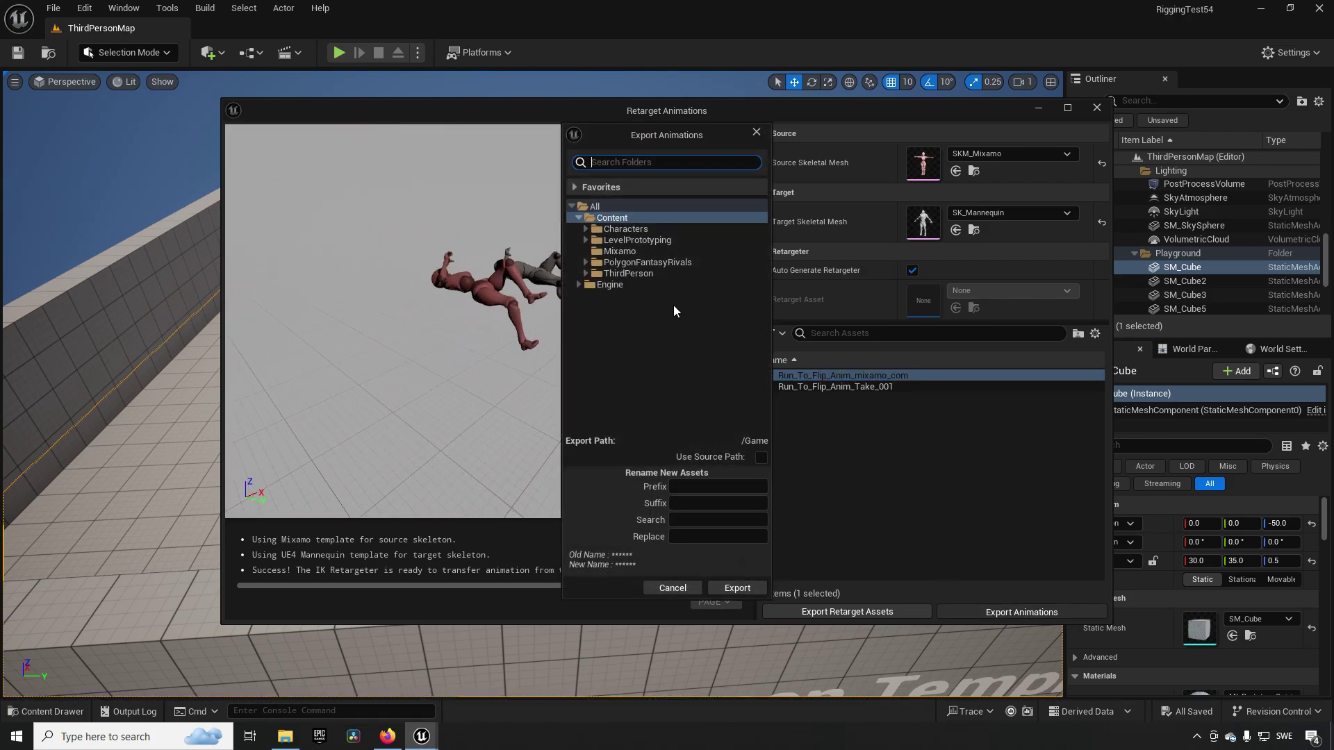
left_click(616, 250)
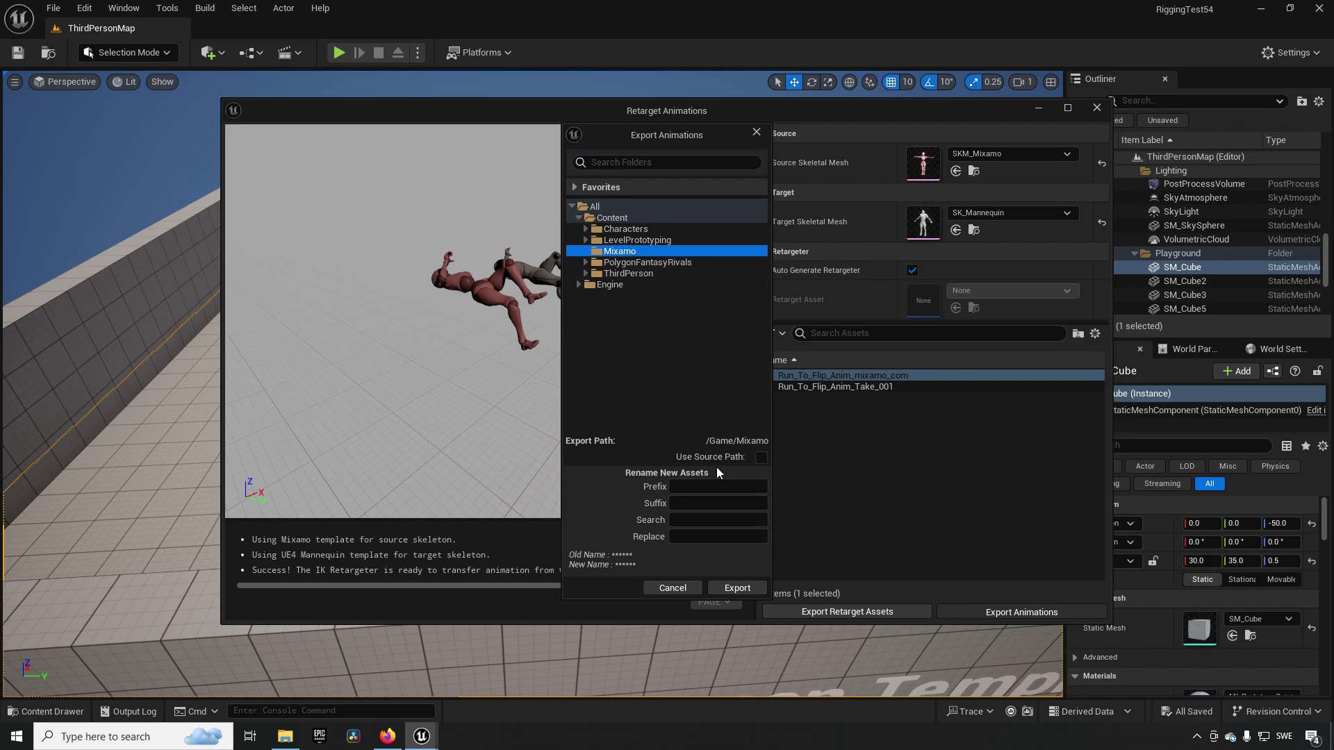
left_click(737, 588)
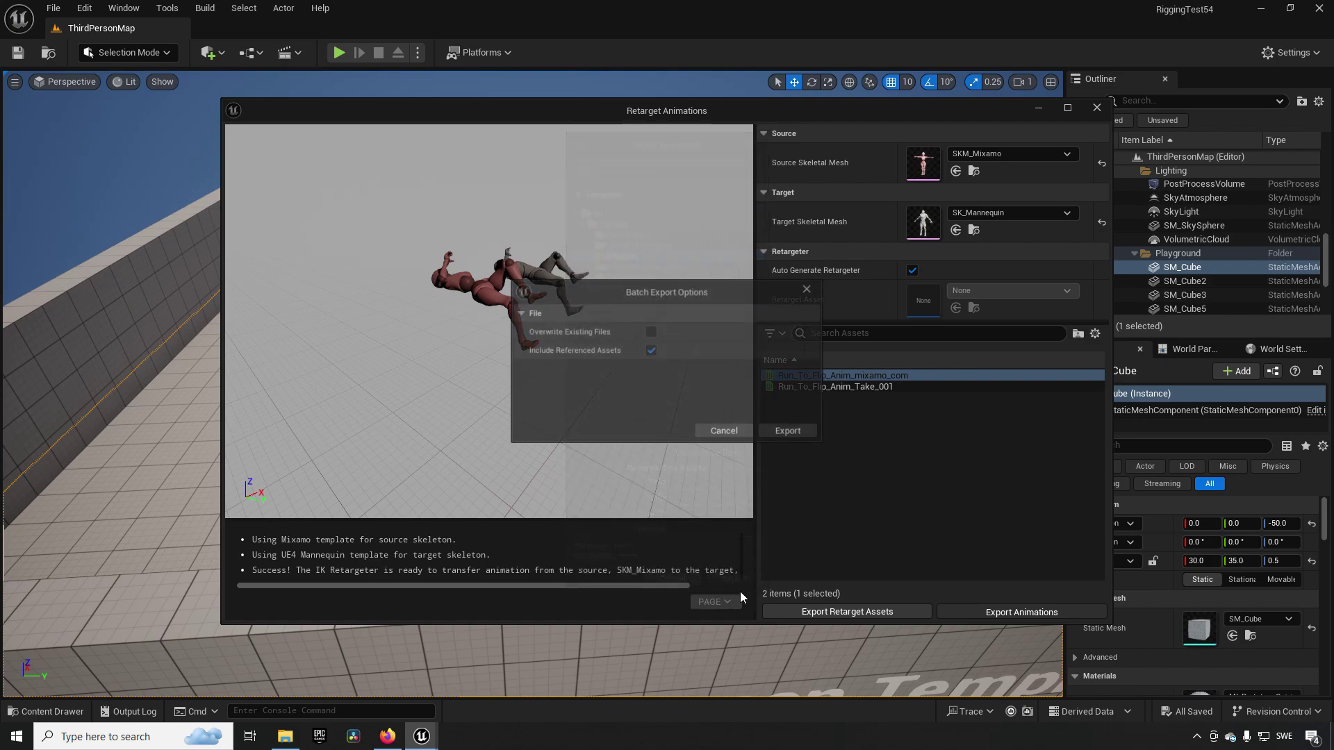
left_click(789, 432)
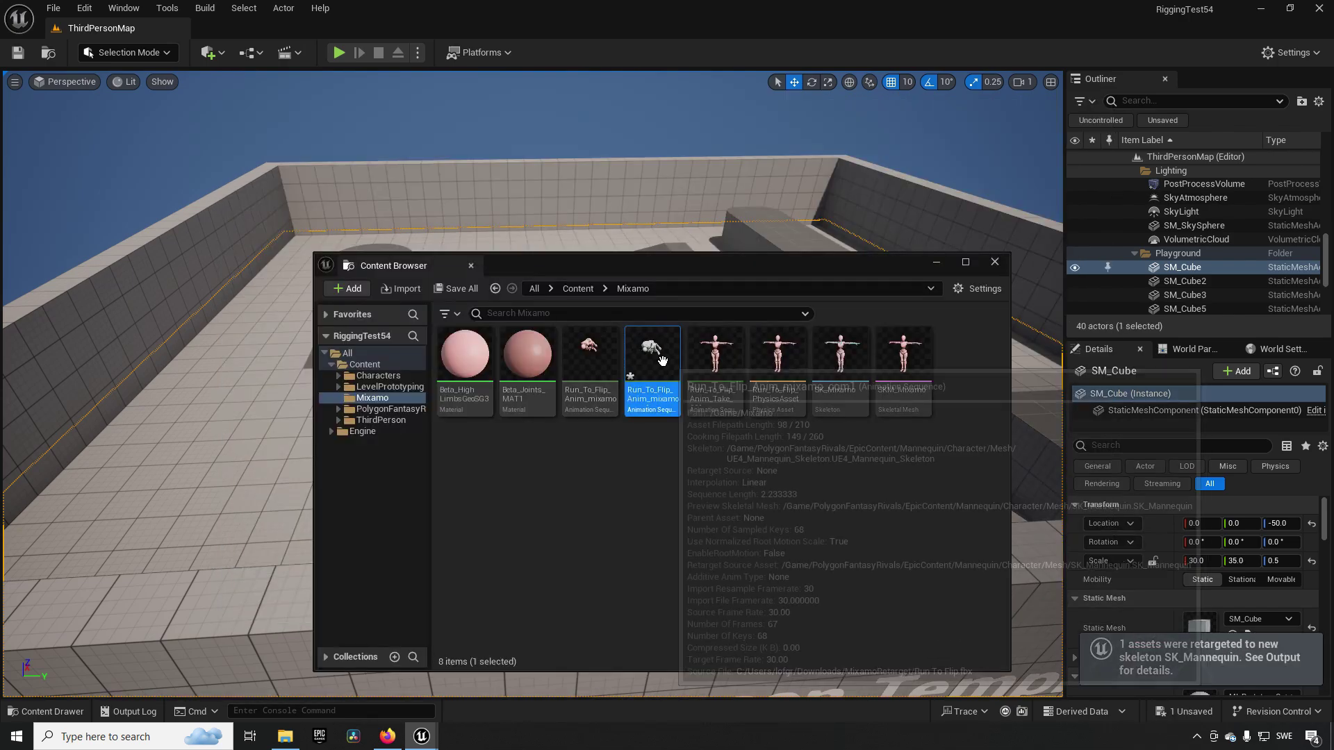
double_click(647, 387)
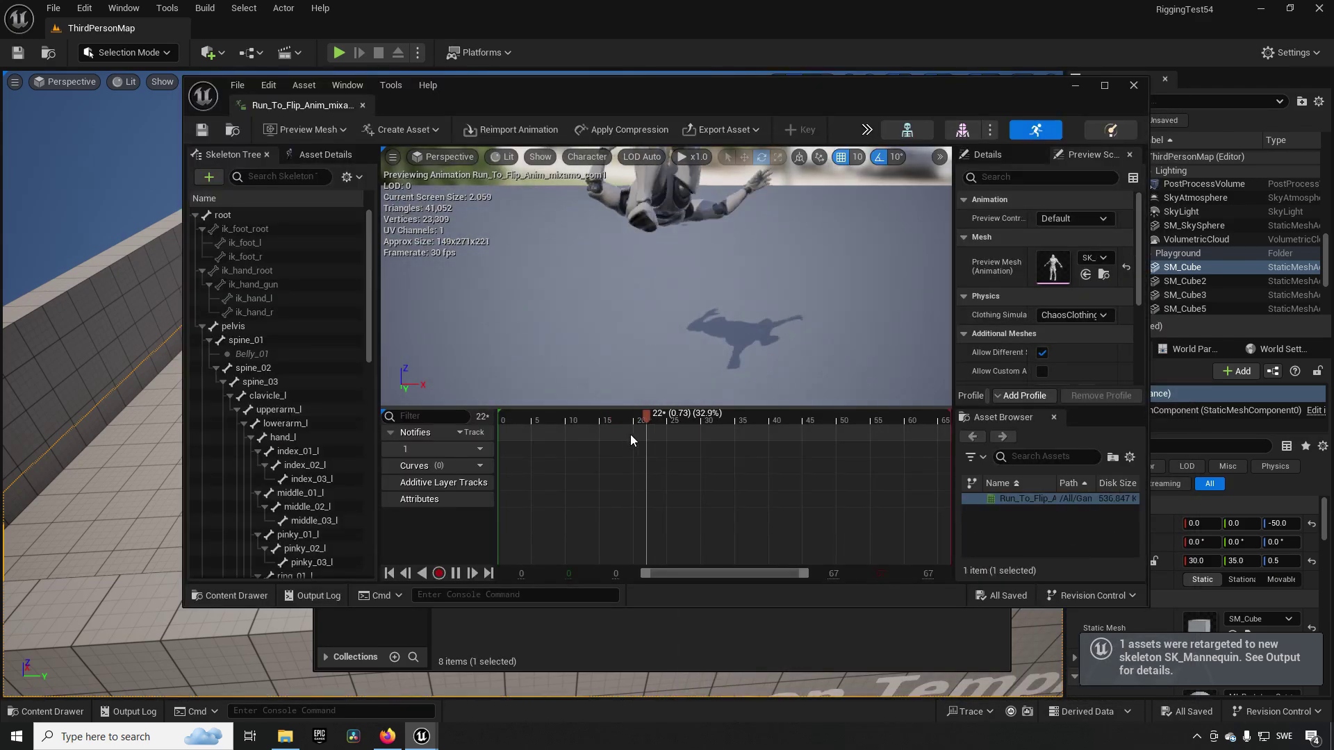
left_click_drag(735, 315, 706, 316)
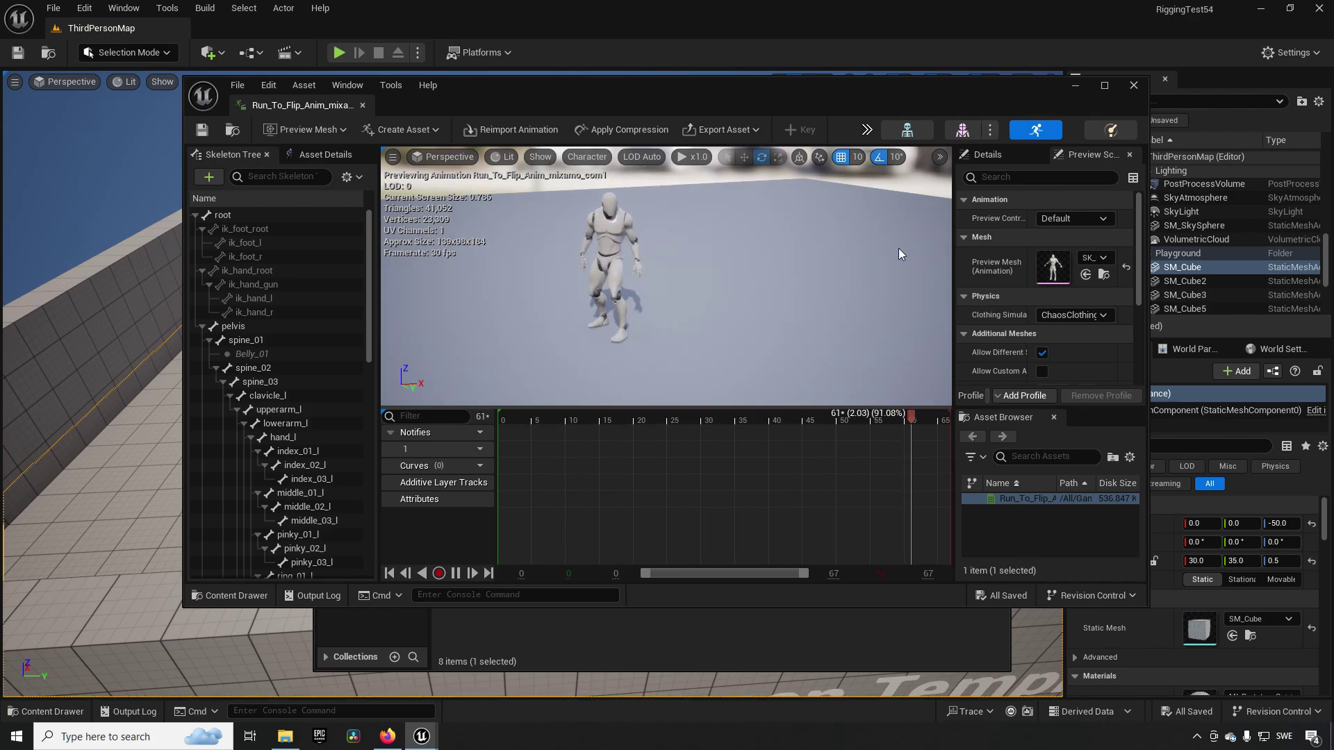
Step: Close the animation editor and reopen Retarget Animations on the original flip animation targeting SK_Mannequin
left_click(1133, 85)
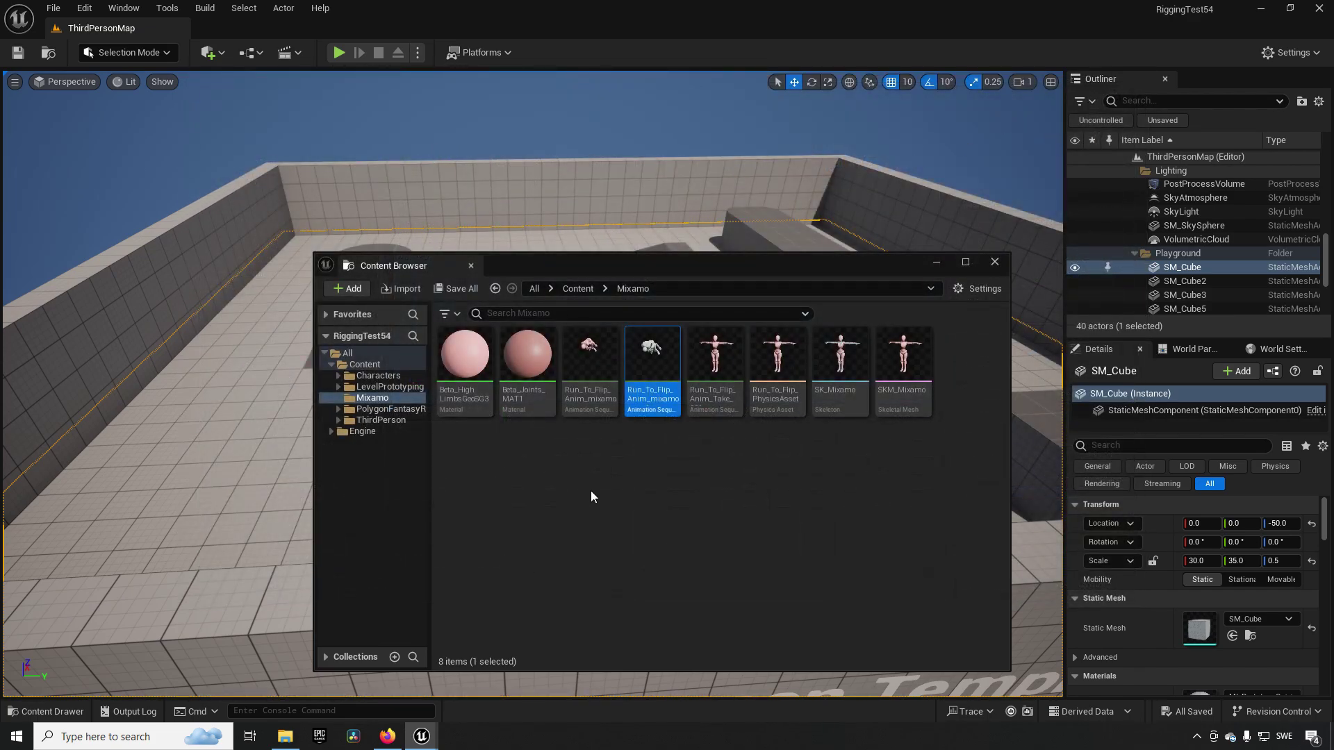
left_click(642, 480)
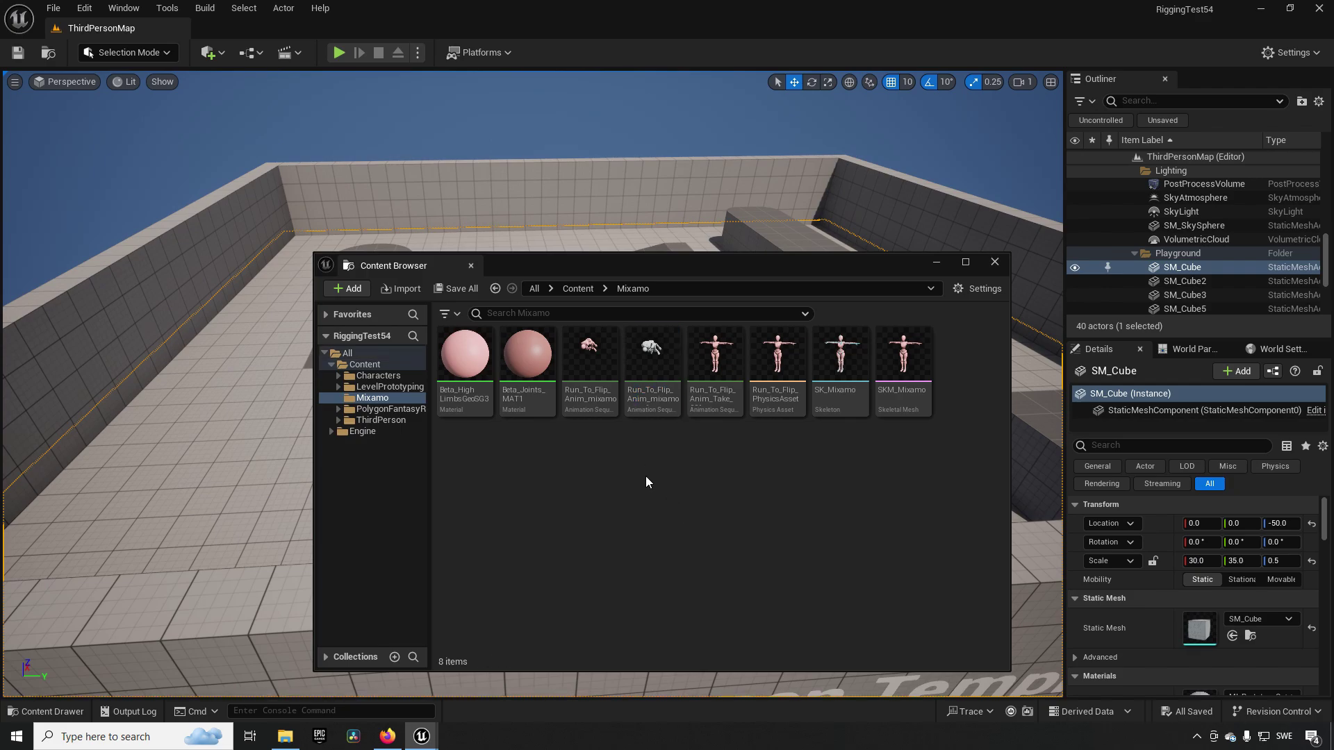
right_click(589, 379)
left_click(677, 303)
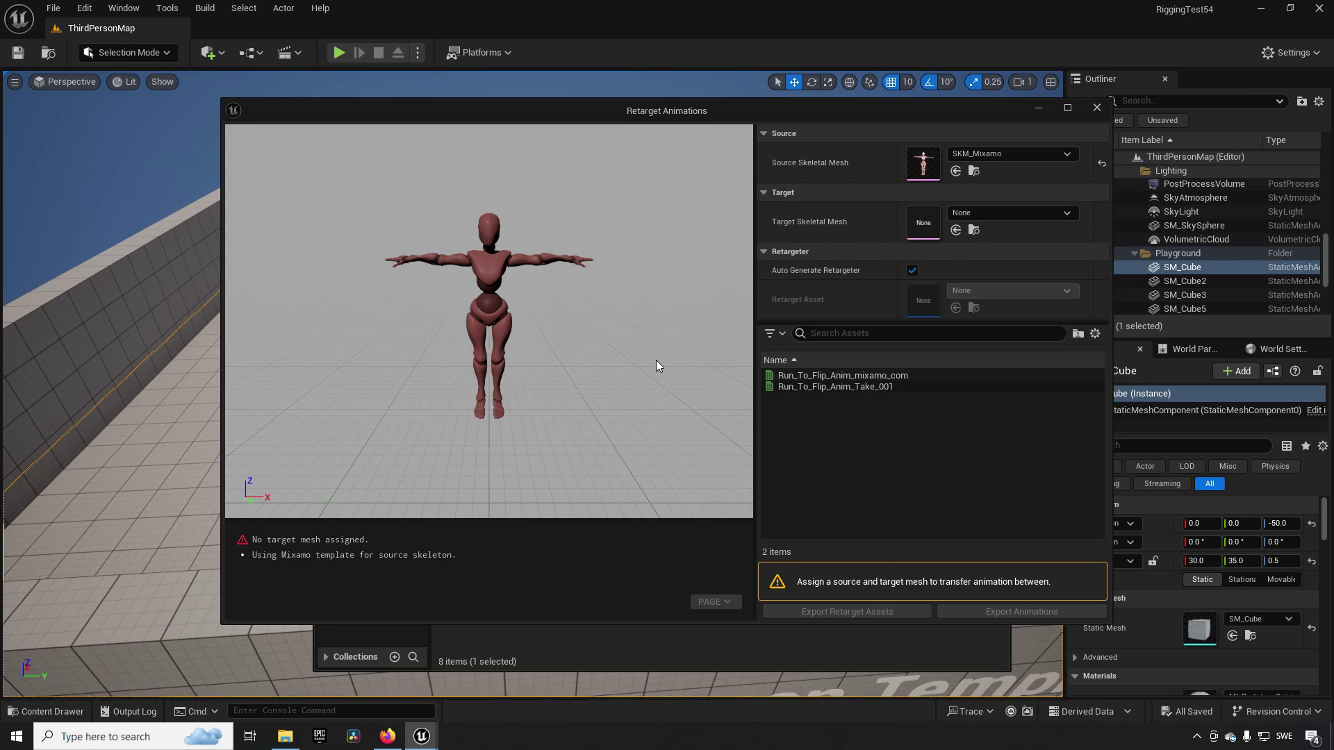
left_click(995, 208)
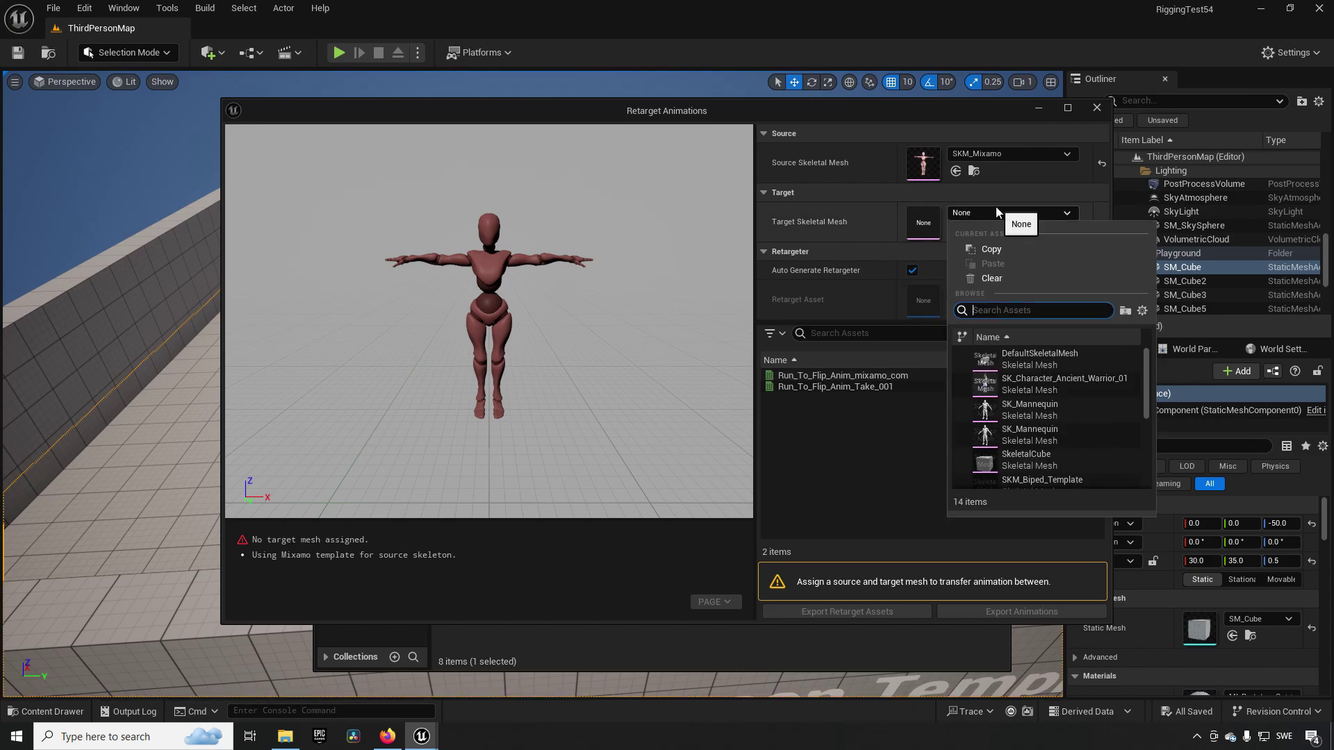
left_click(1002, 405)
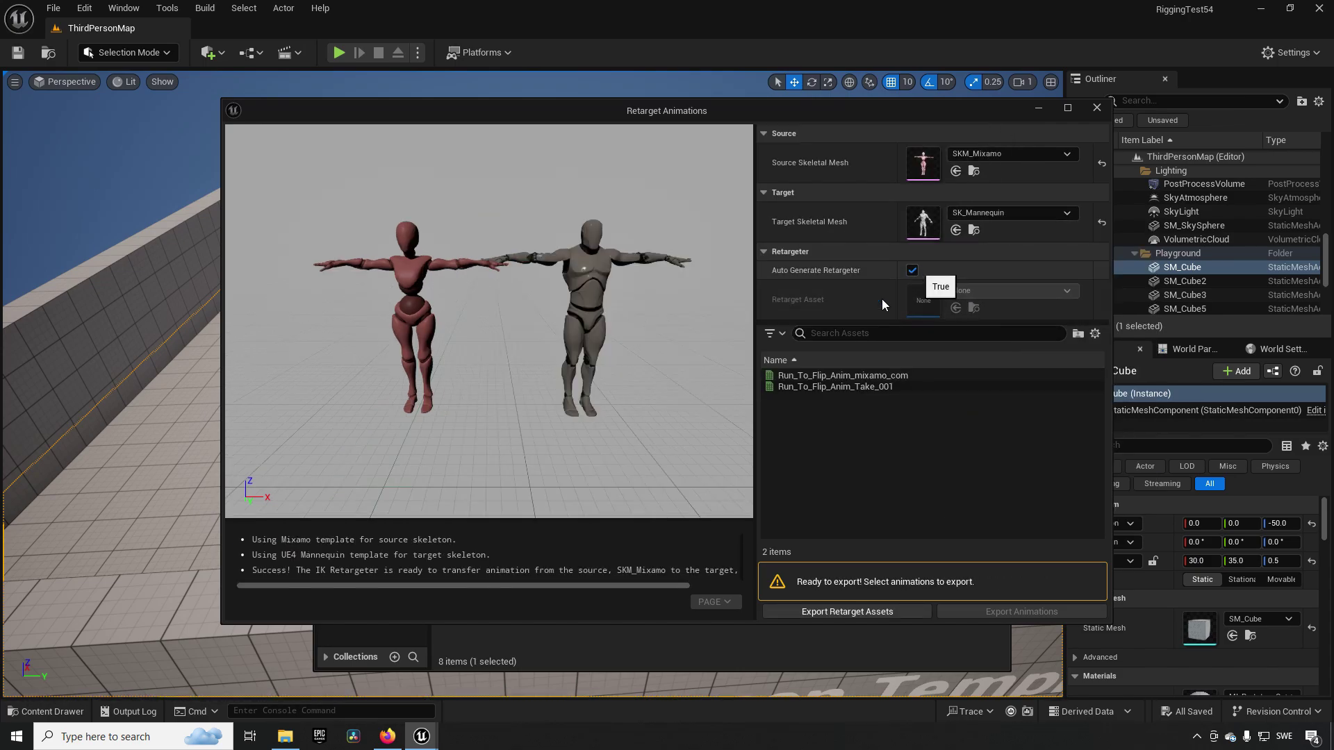
left_click(833, 375)
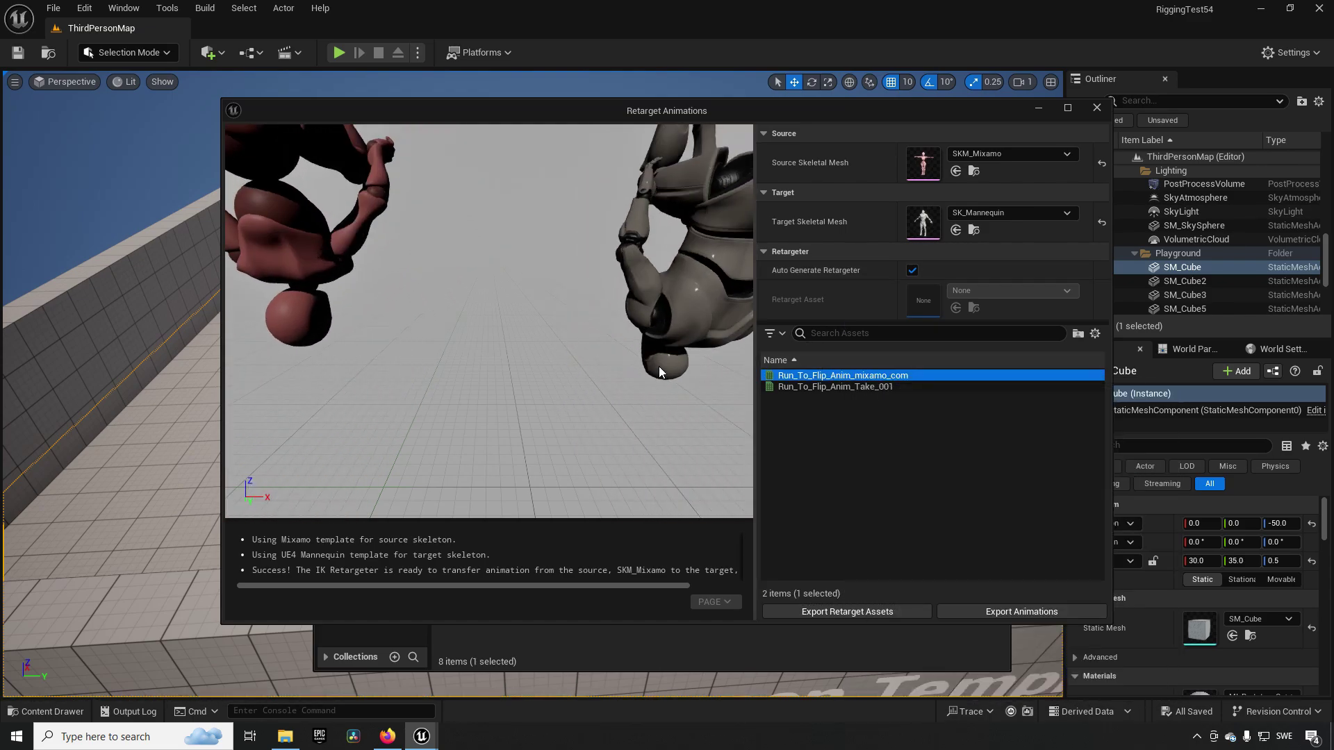
left_click(912, 270)
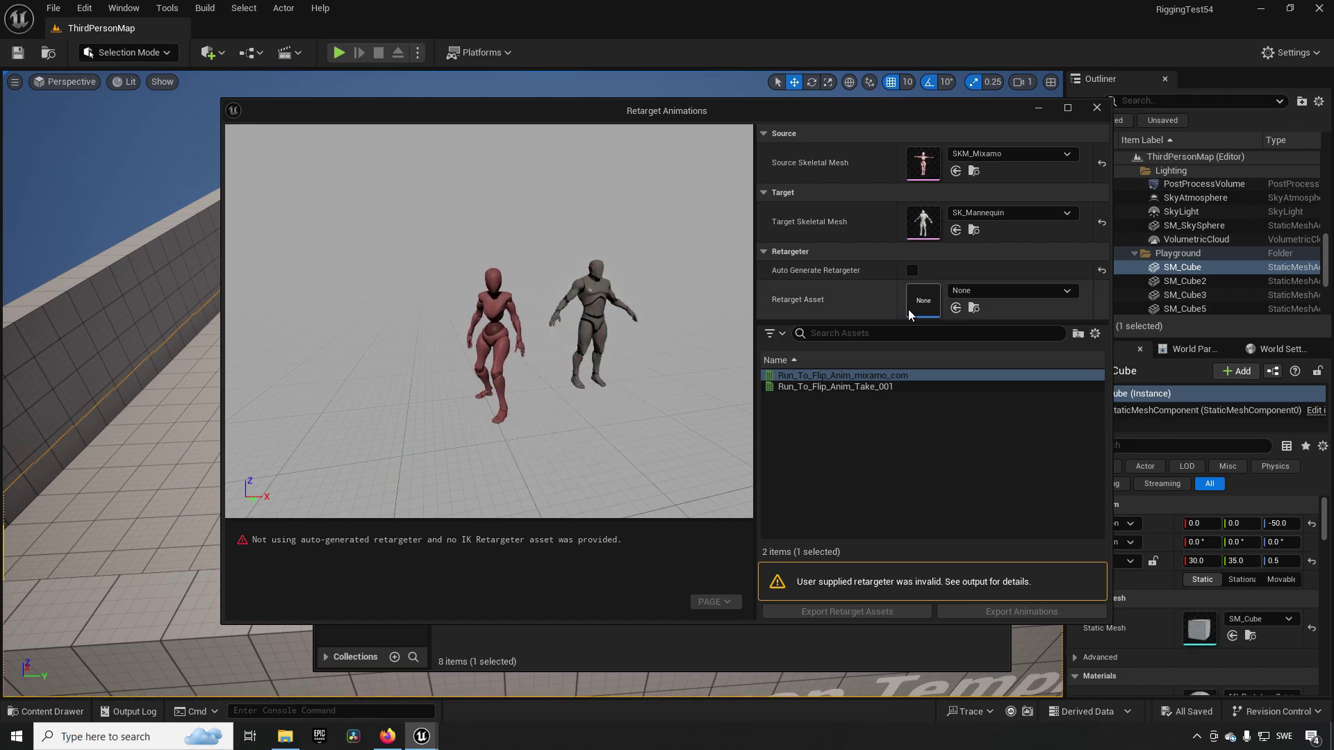
left_click(912, 271)
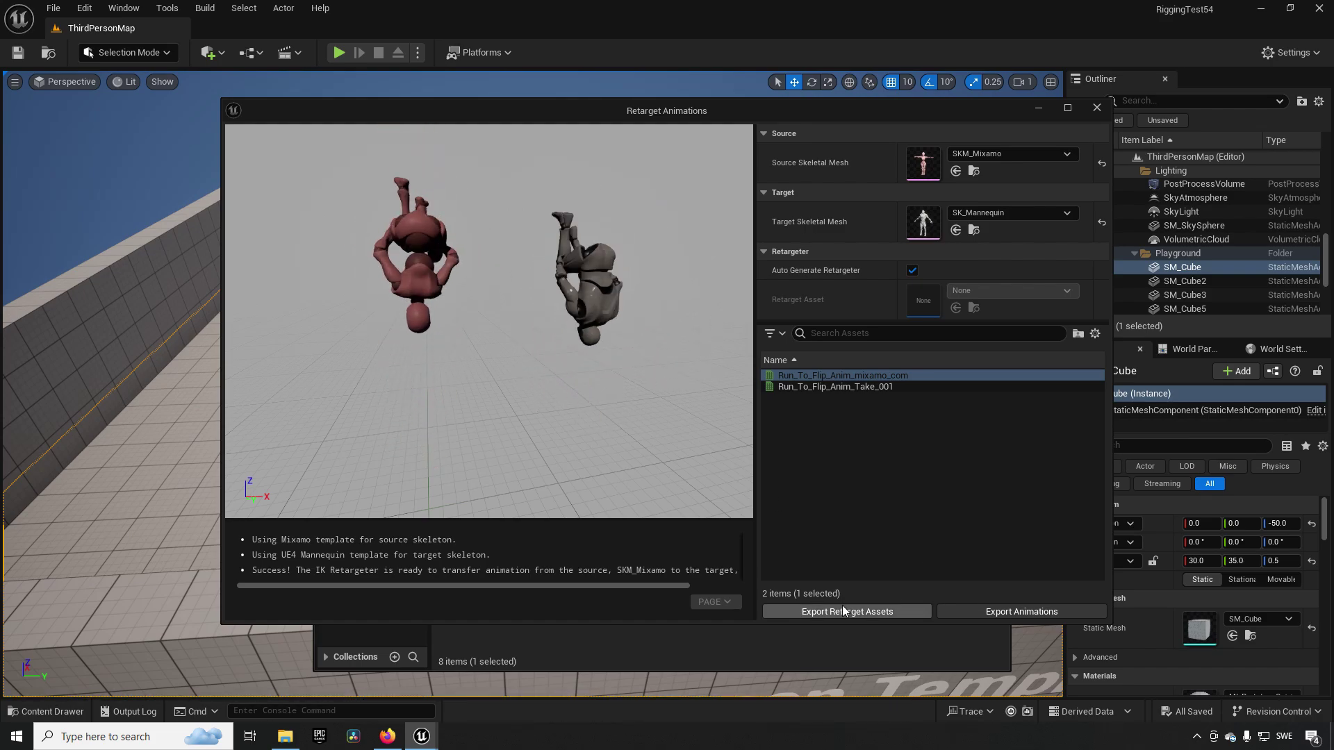
Step: Export the auto-generated IK rigs and RTG_AutoGenerated retargeter into the Mixamo folder
left_click(819, 611)
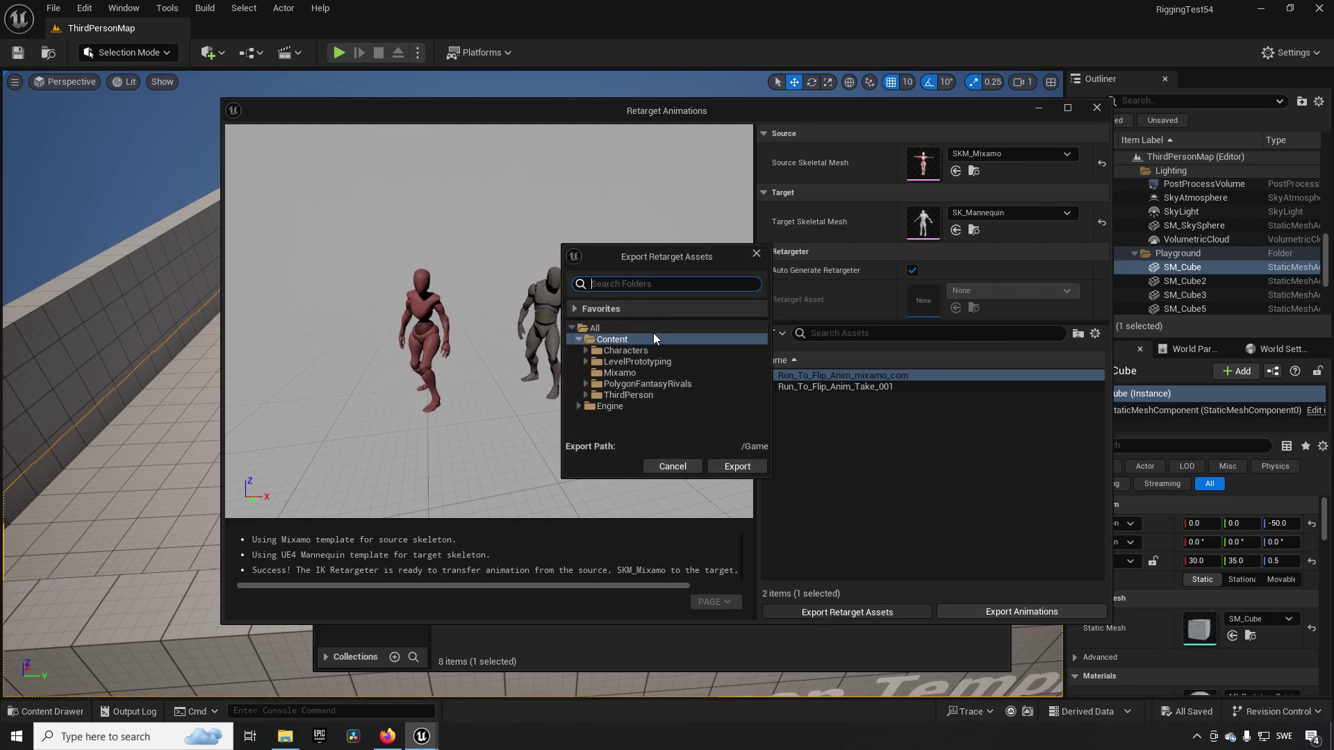
left_click(620, 374)
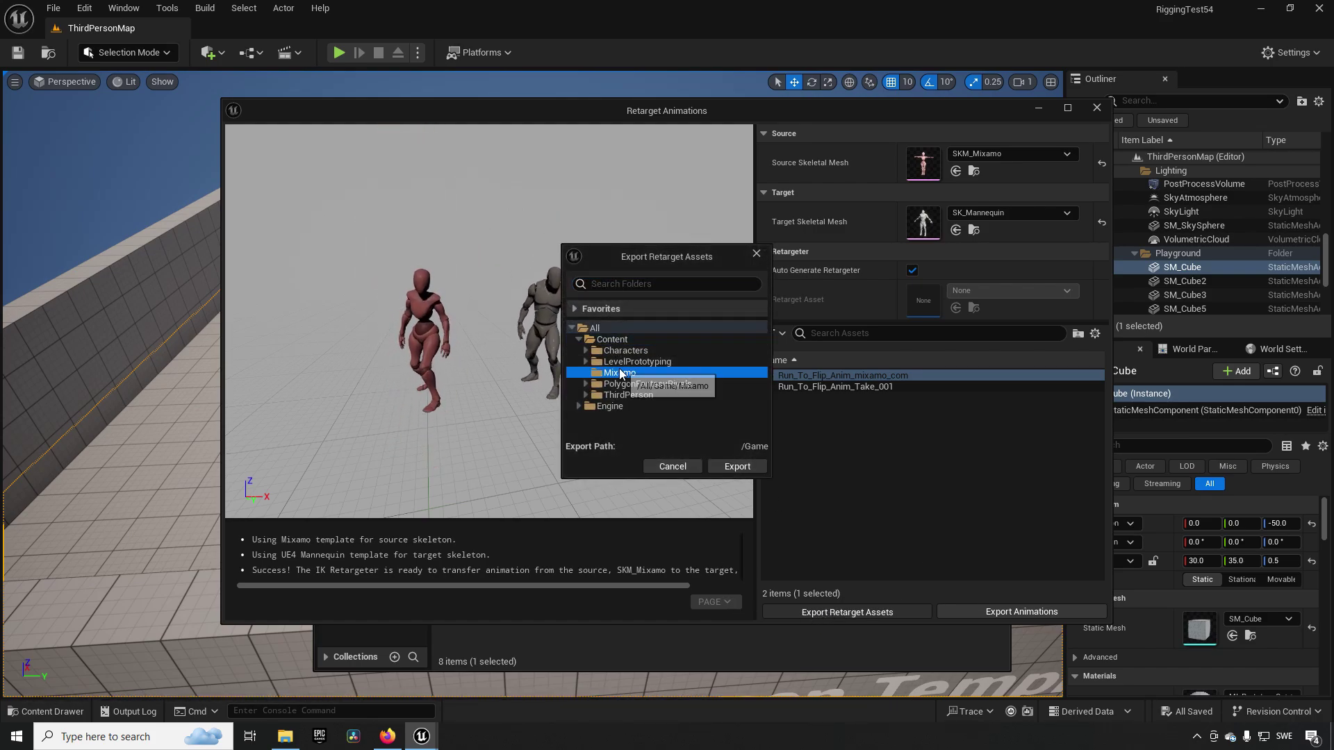
left_click(747, 469)
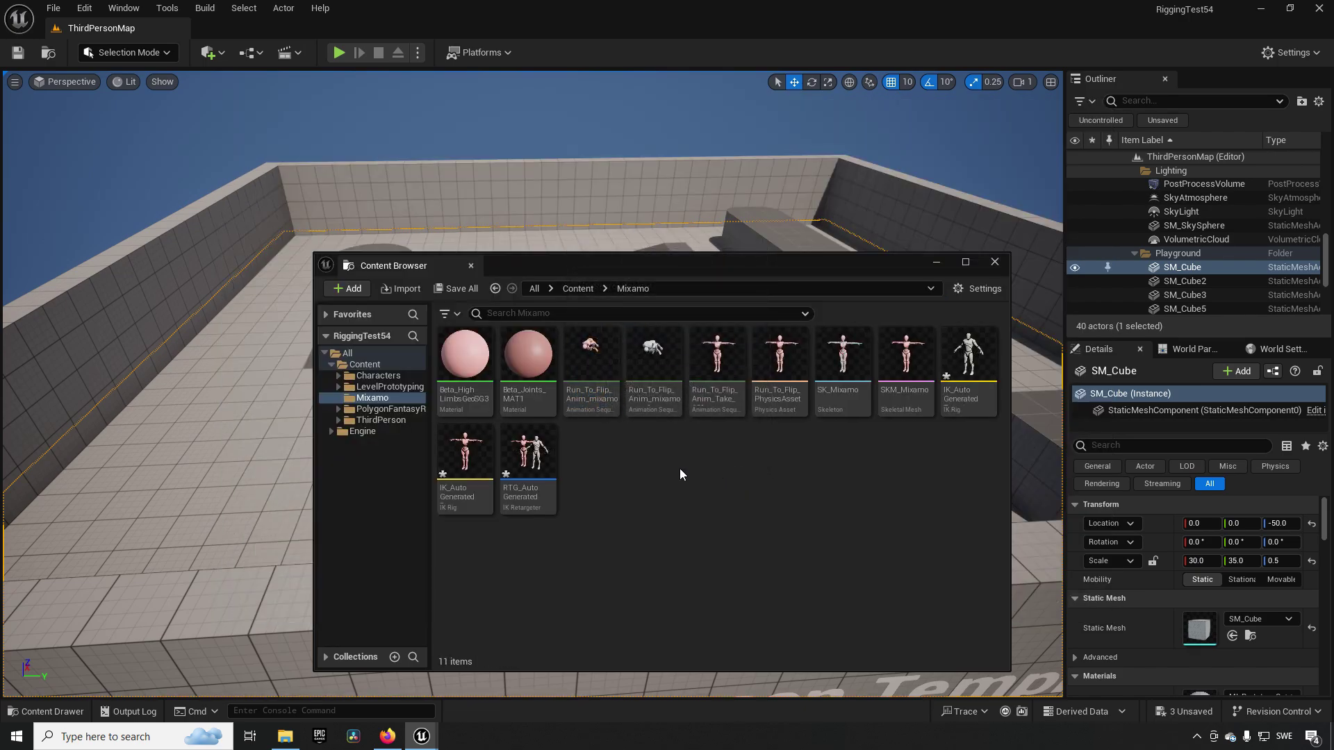
Step: Save the IK_AutoGenerated rig and RTG_AutoGenerated retargeter, then check which IK rig is the source
left_click(968, 364)
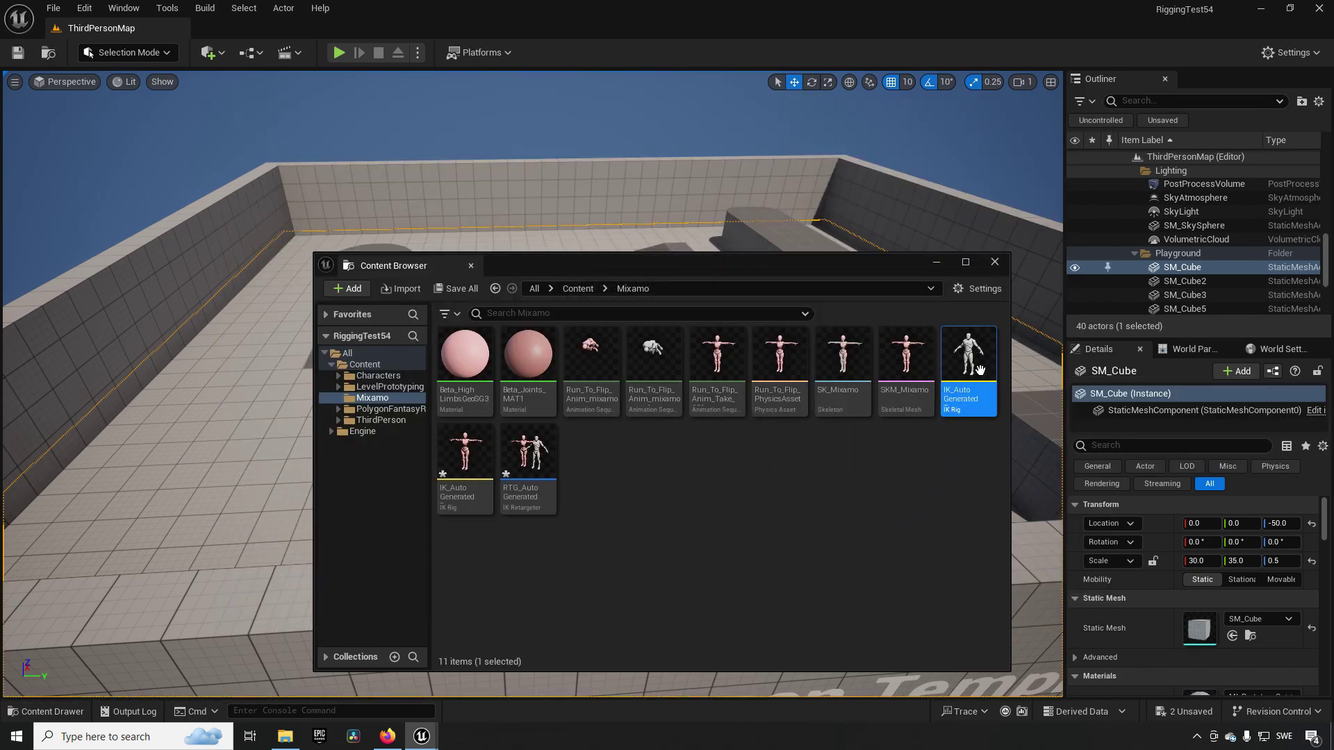
left_click(479, 451)
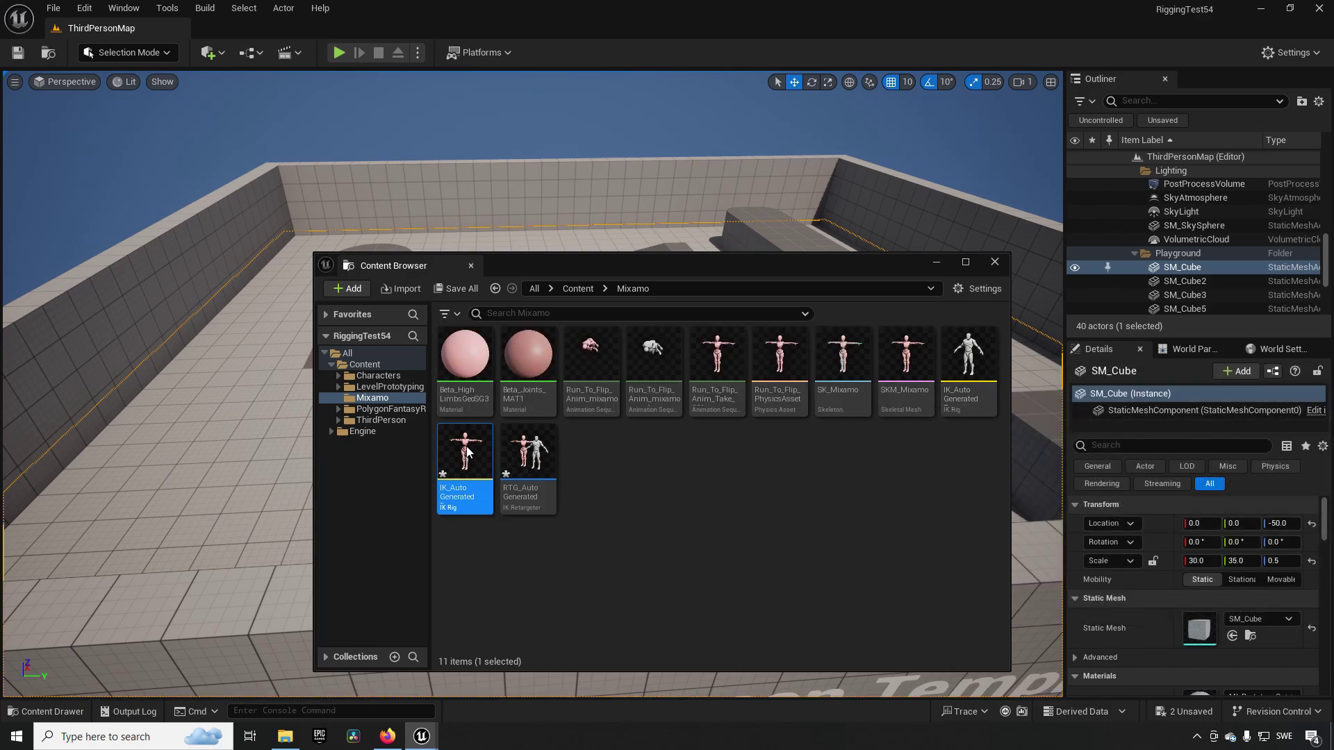
key("ctrl+s")
left_click(535, 485)
key("ctrl+s")
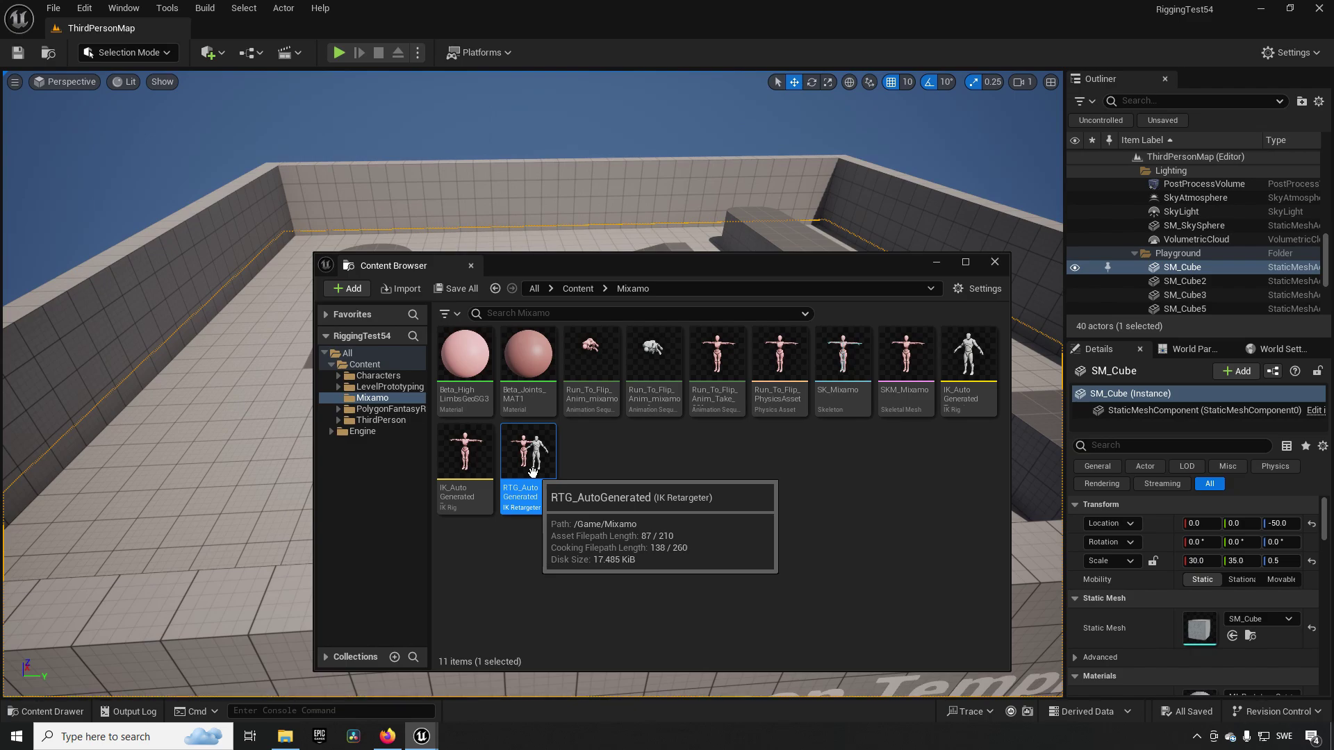
left_click(486, 473)
key("Left")
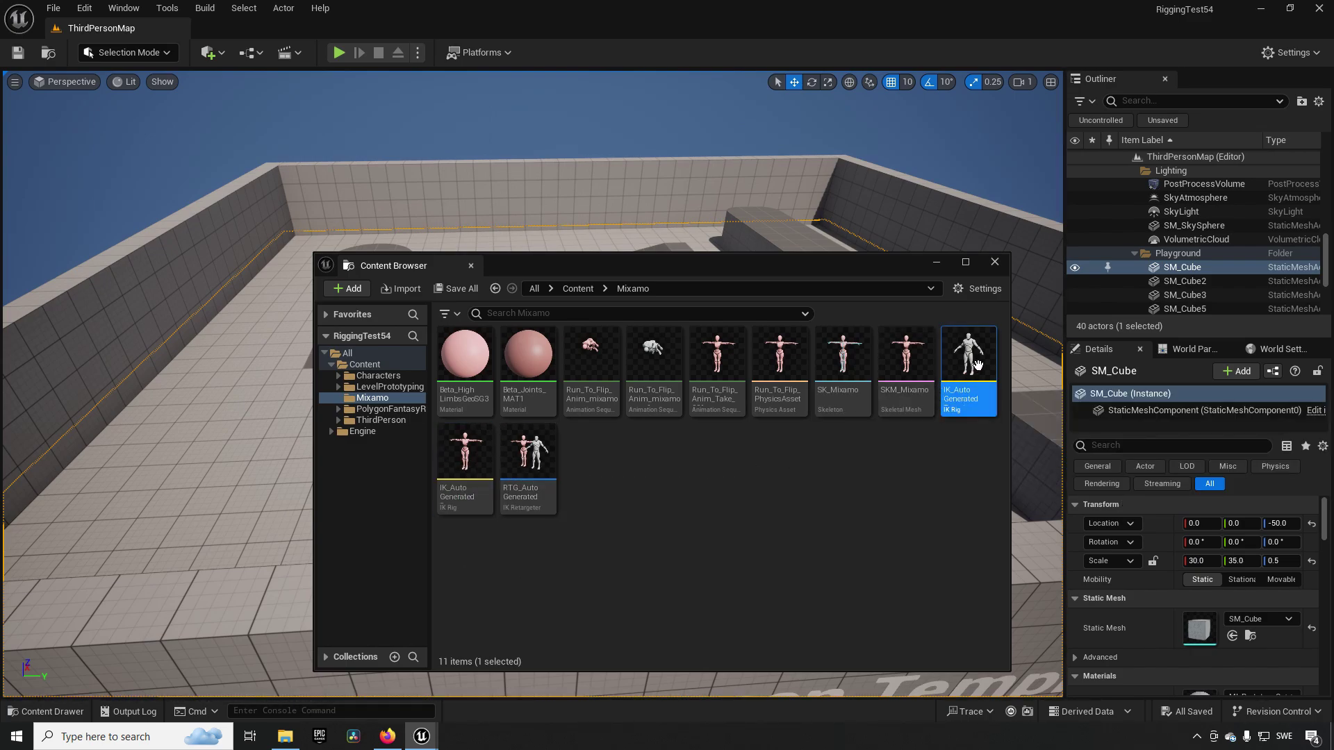
Step: Open the IK_AutoGeneratedTarget rig, dock its editor tab and close the floating Content Browser
double_click(938, 390)
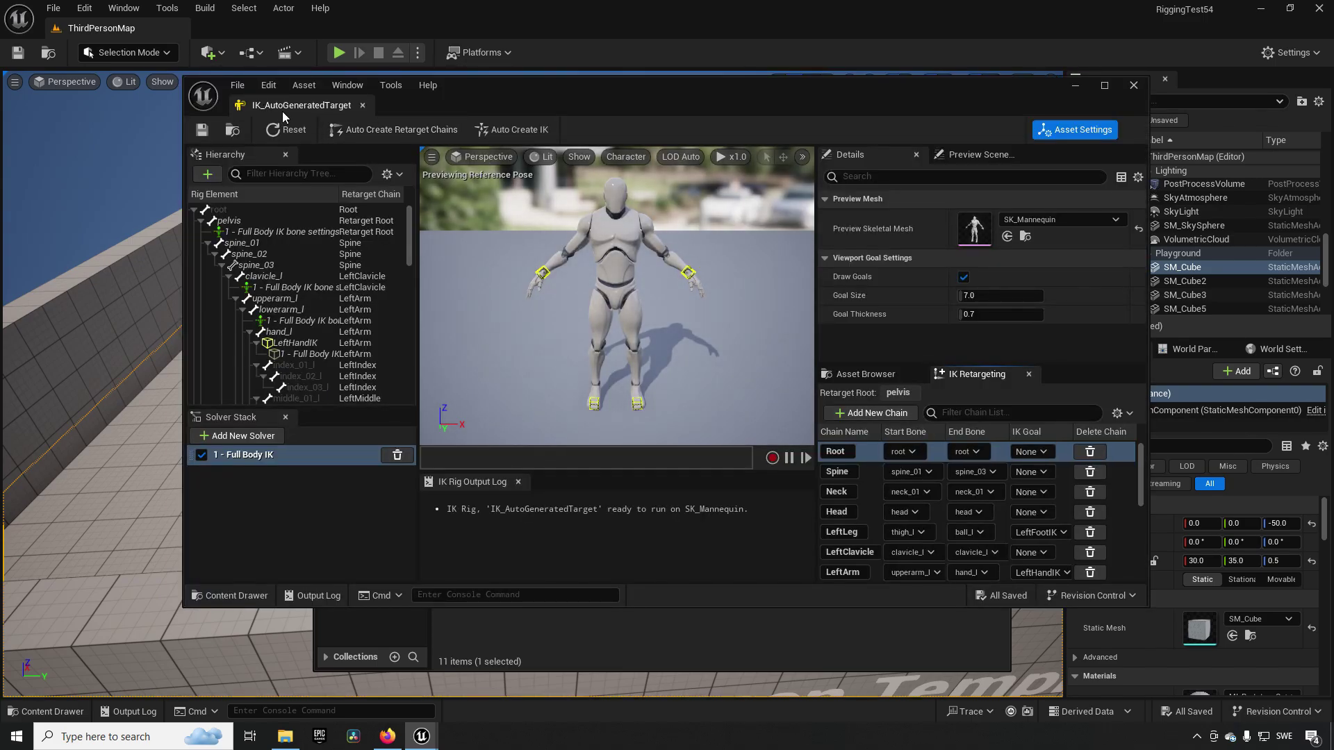
left_click_drag(282, 110, 250, 32)
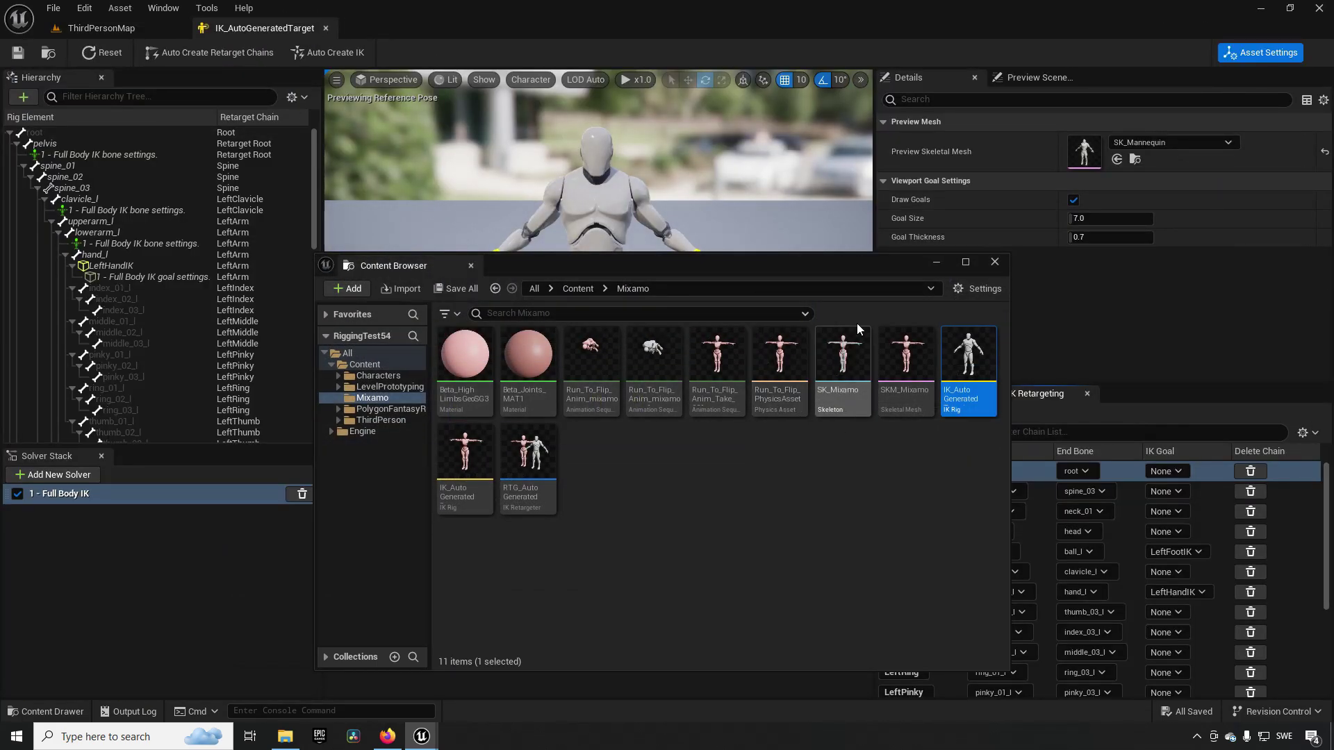
left_click(986, 267)
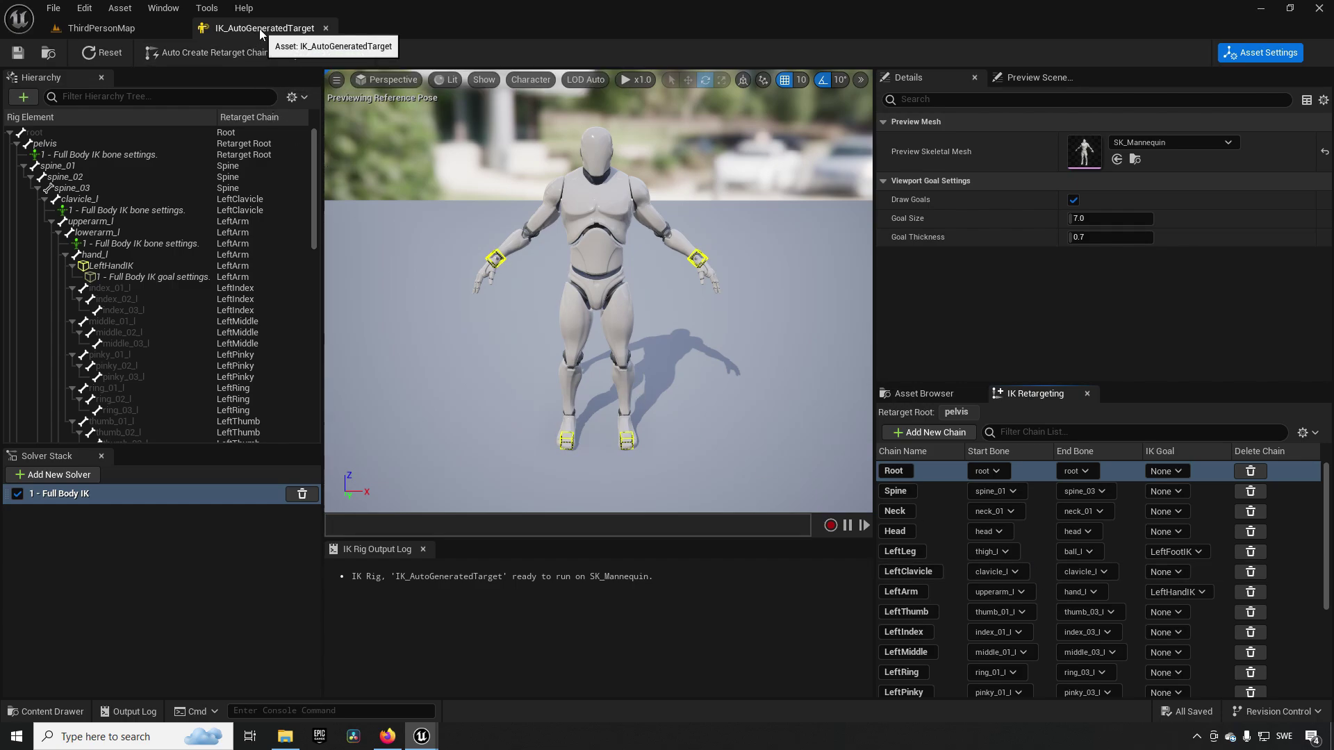
Step: Return to ThirdPersonMap and select the RTG_AutoGenerated retargeter in the Content Drawer
left_click(144, 29)
key("ctrl+space")
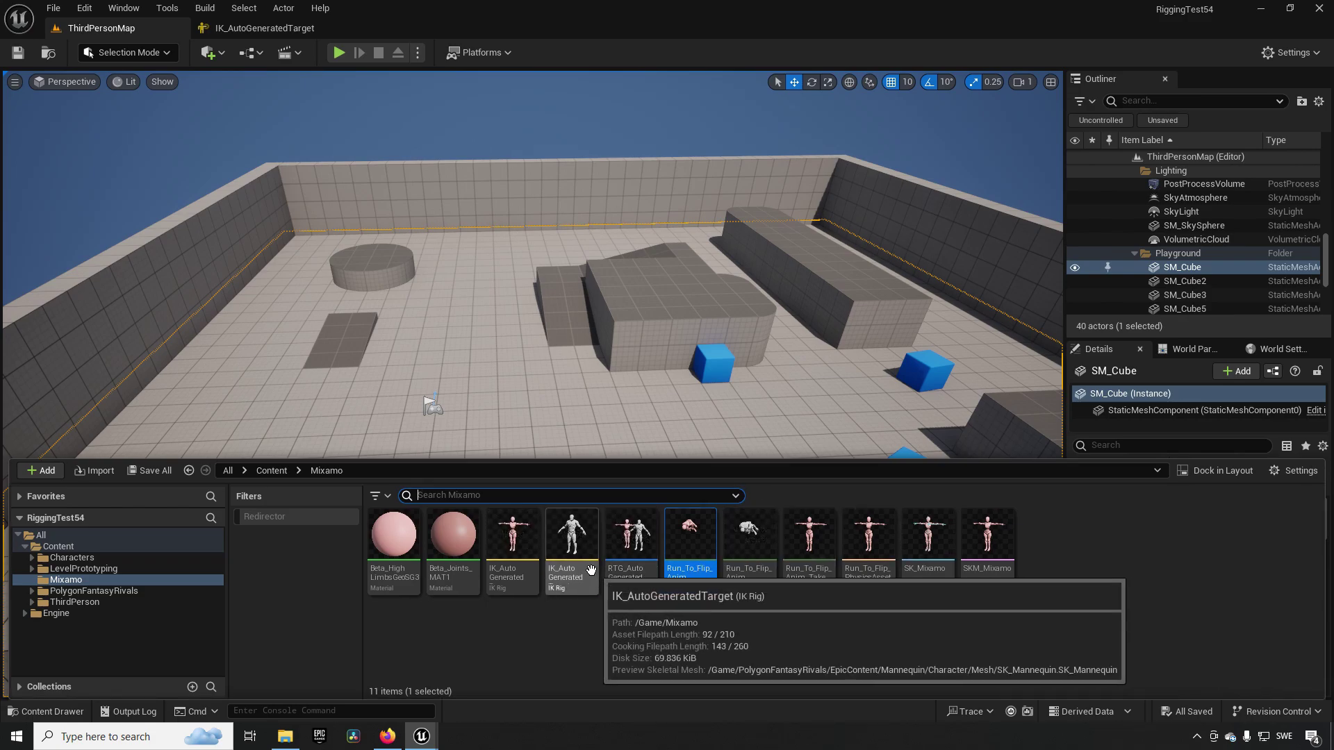
left_click(632, 549)
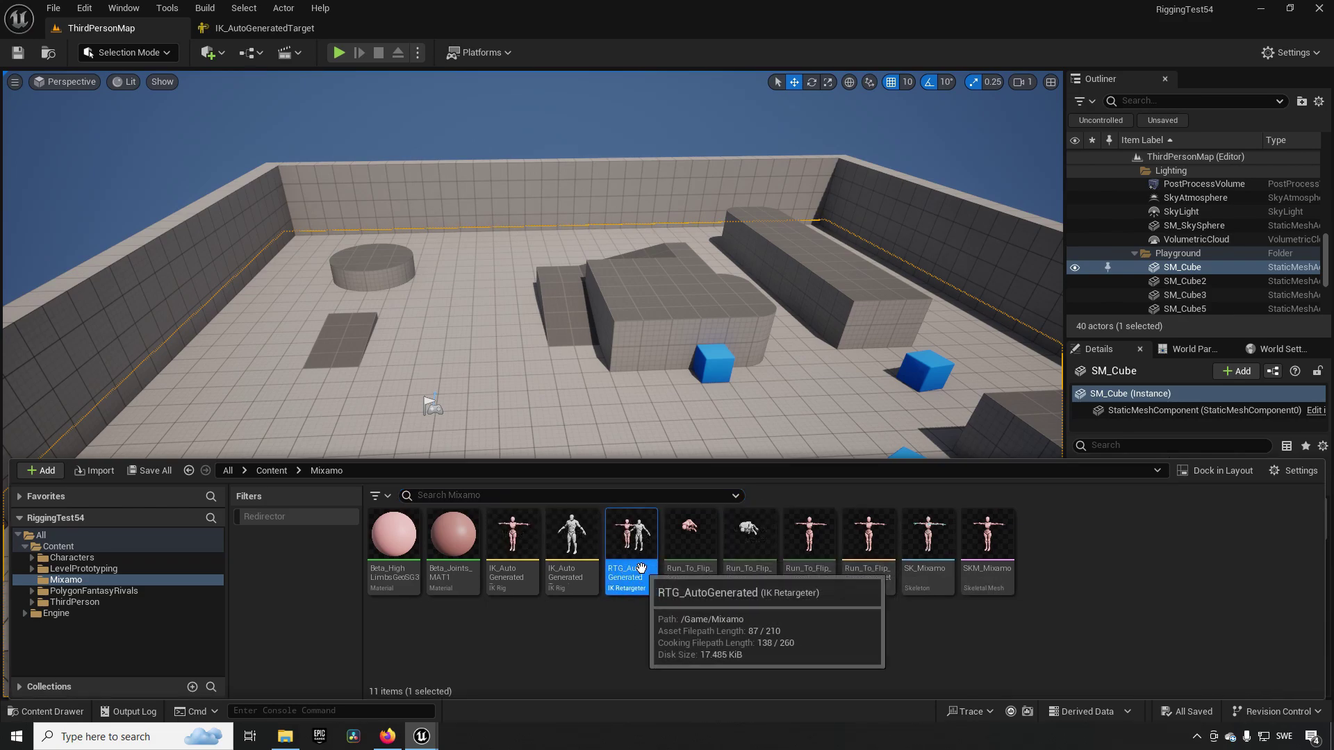
Step: Retarget Run_To_Flip_Anim using the saved RTG_AutoGenerated retargeter instead of auto-generating one
right_click(701, 546)
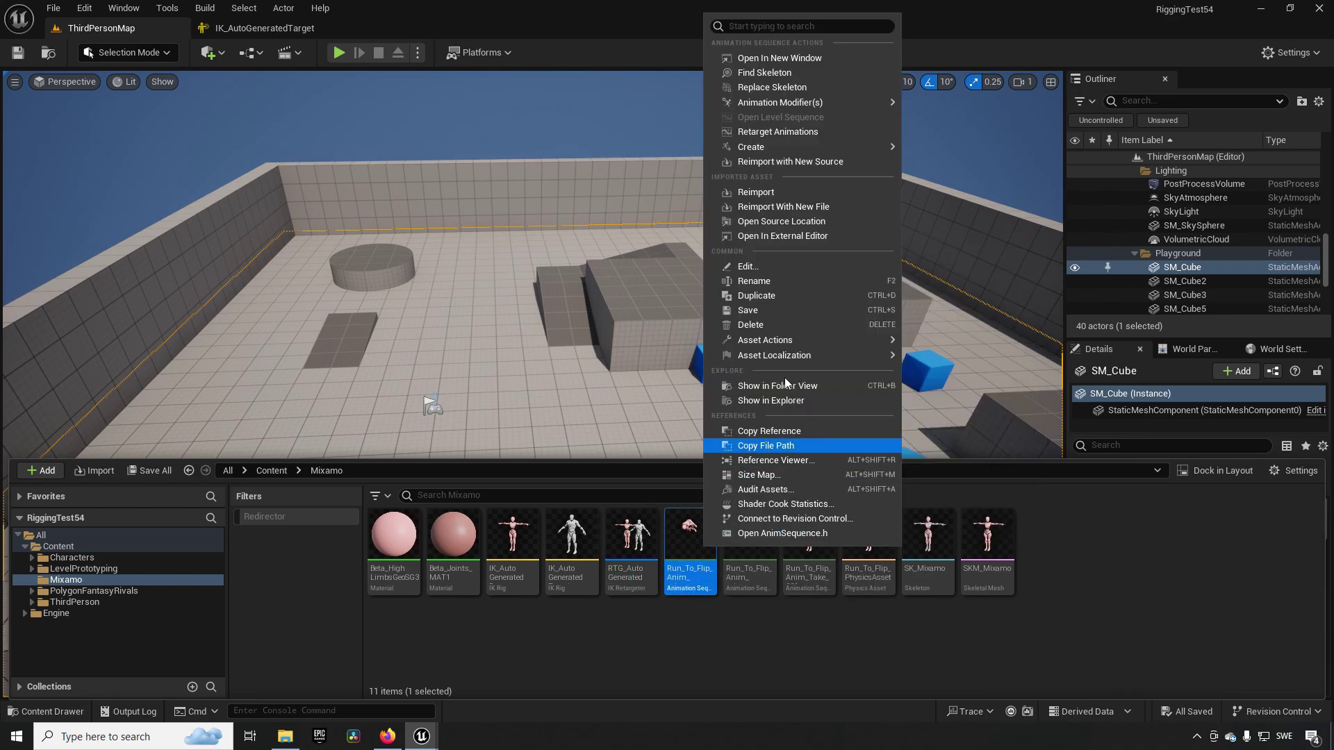
left_click(804, 134)
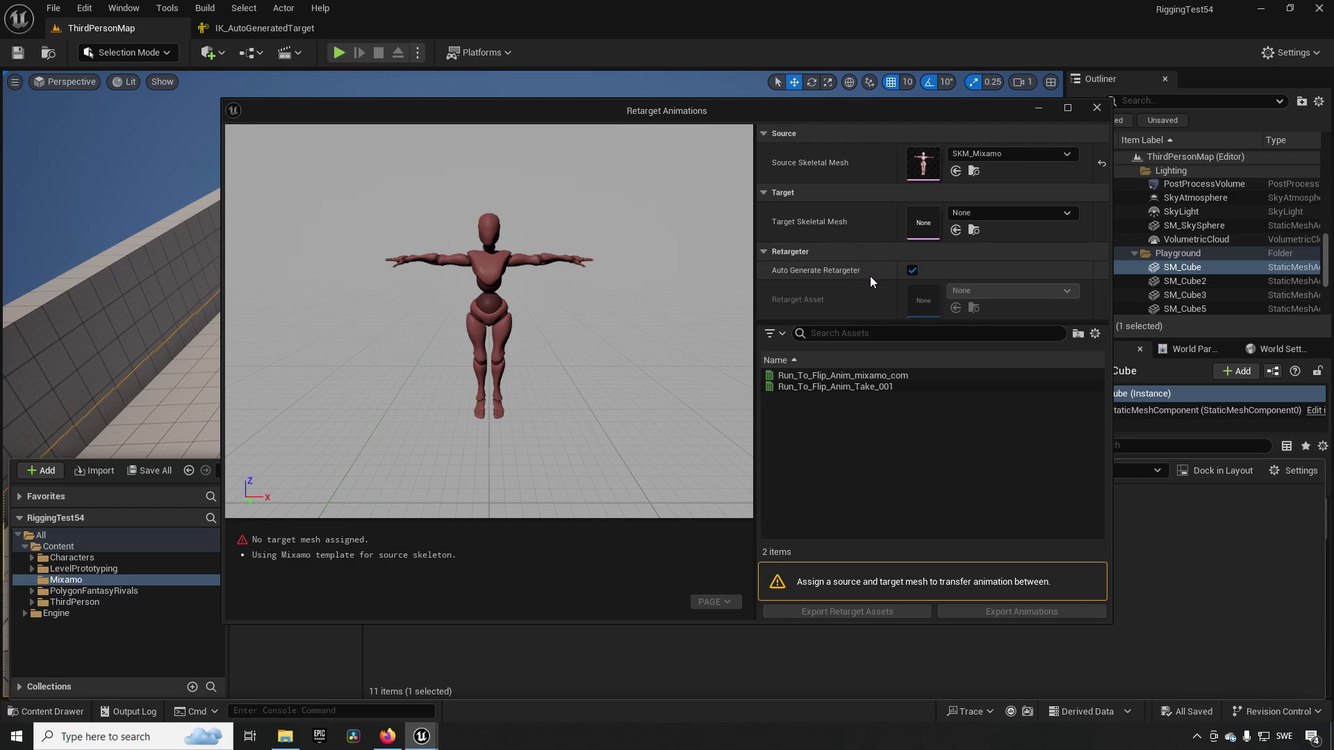
left_click(912, 270)
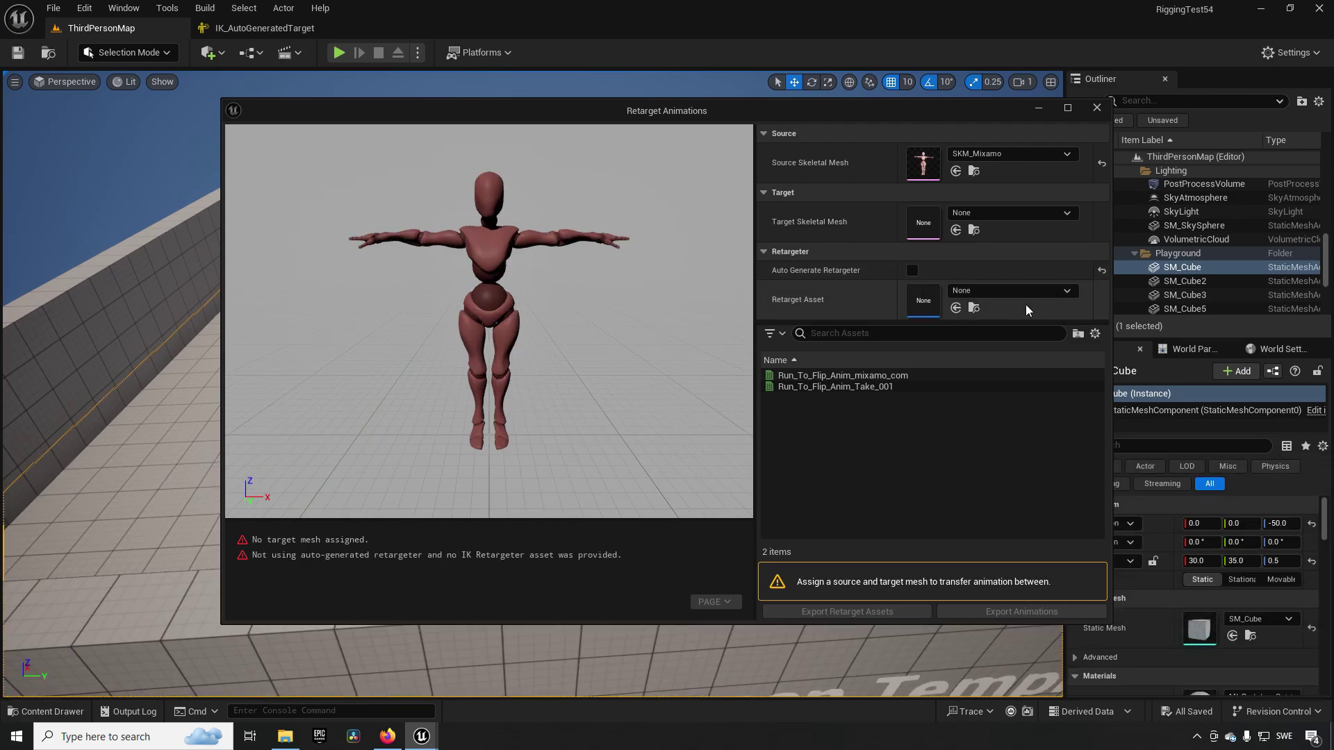
left_click(1035, 291)
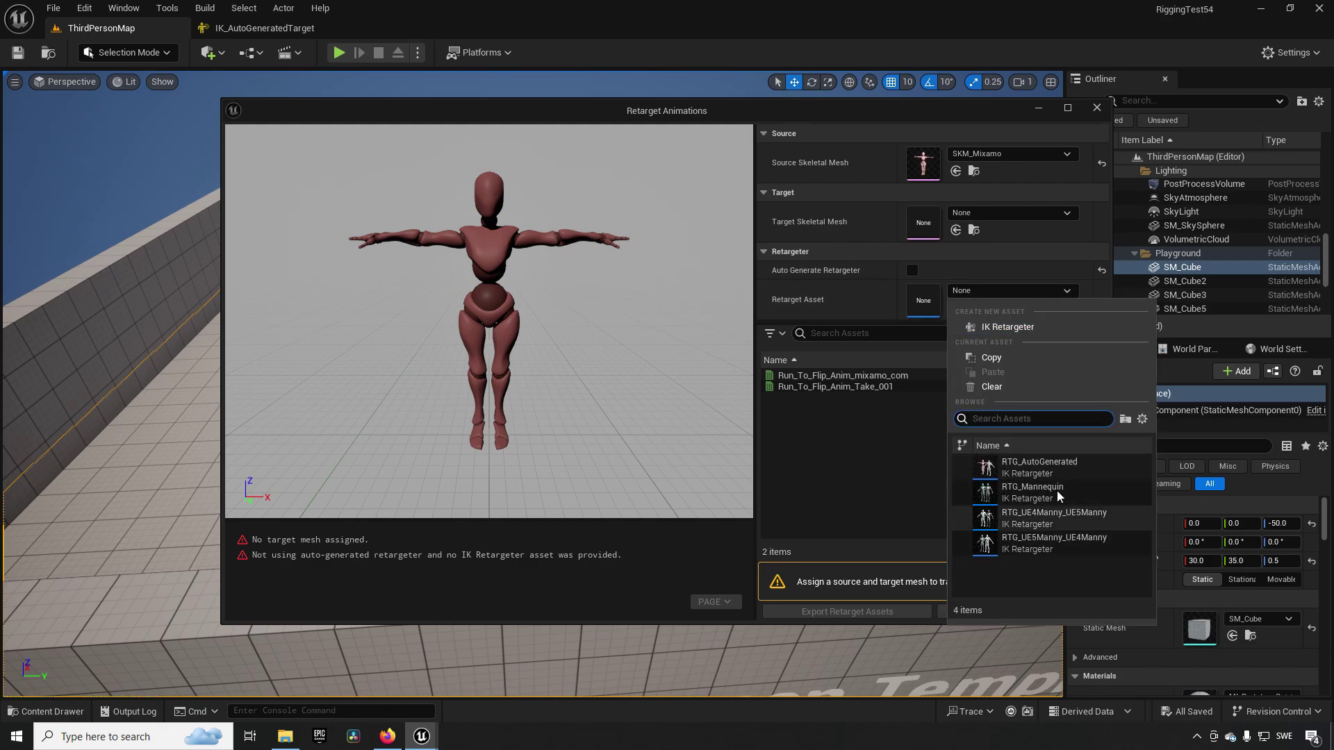
left_click(1063, 470)
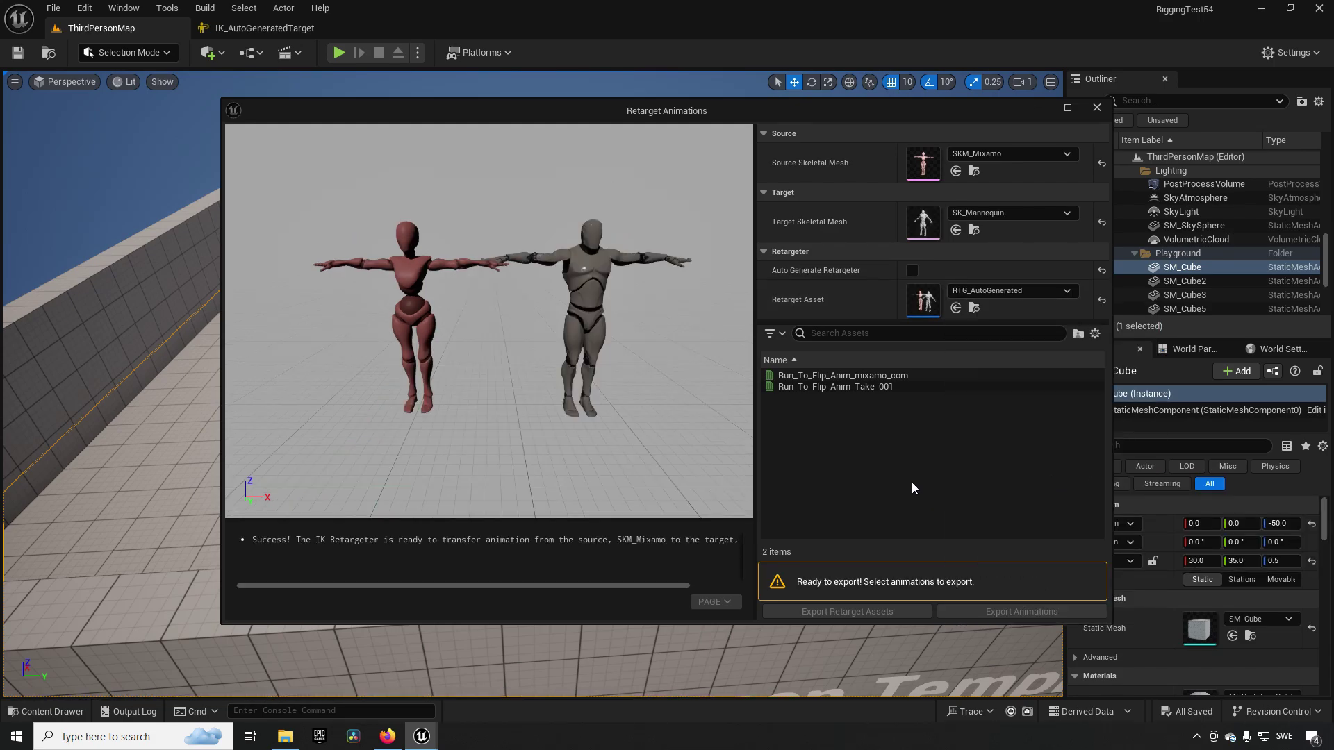
Step: Preview Run_To_Flip_Anim_mixamo_com framed on both characters, then close the retarget window
left_click(897, 376)
left_click(561, 406)
key("f")
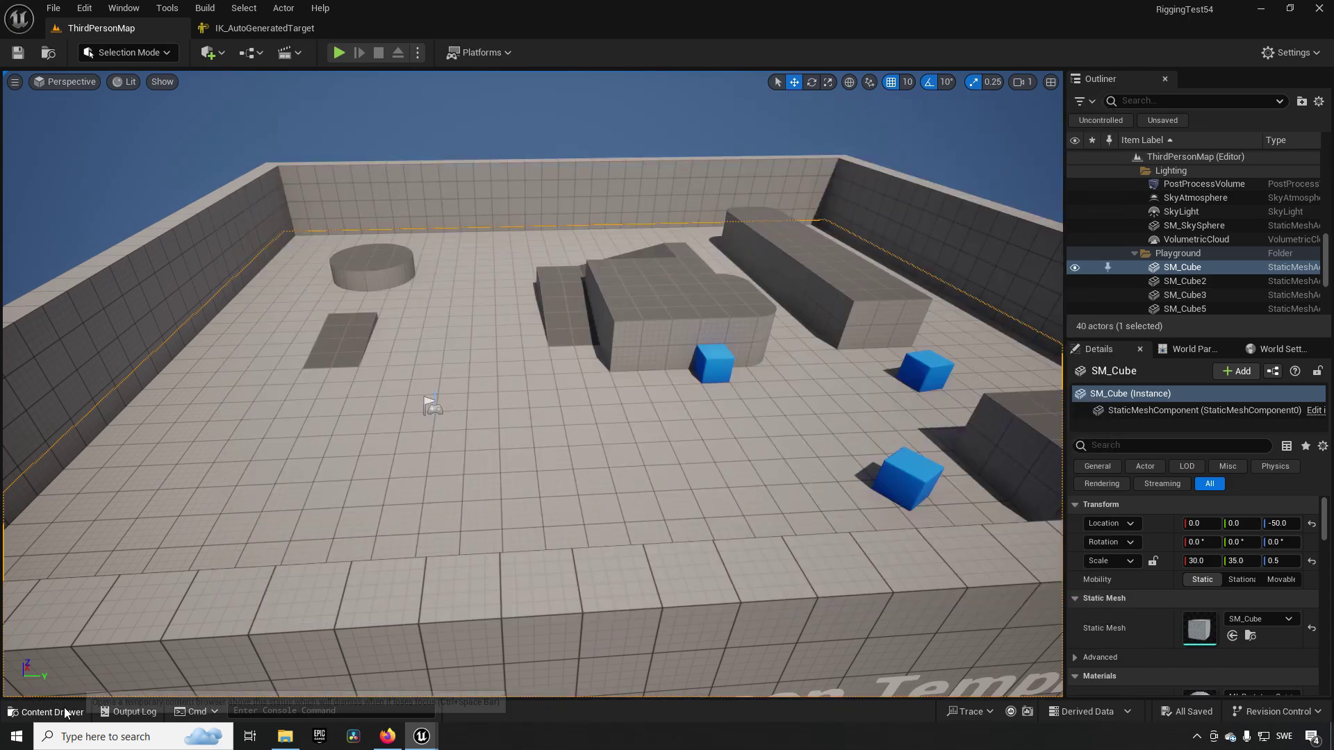
key("ctrl+space")
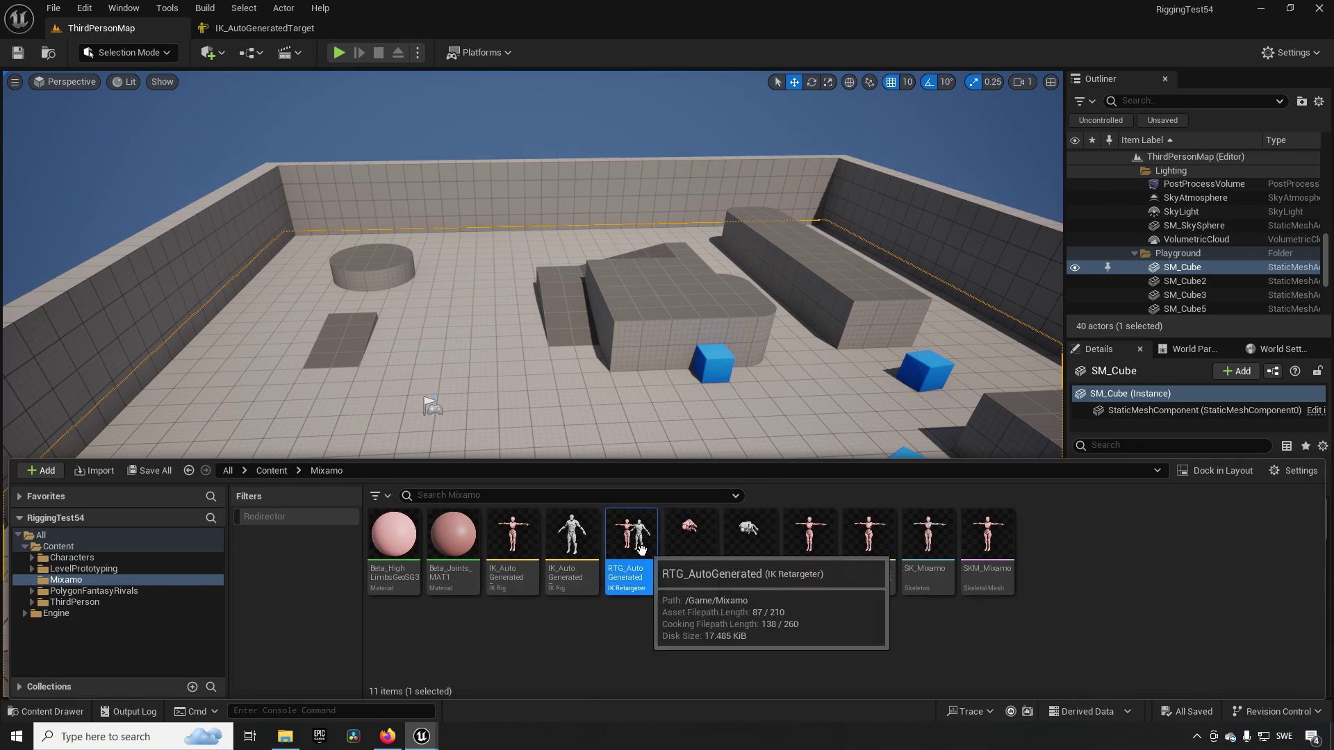
Step: Inspect RTG_AutoGenerated's source-to-mannequin mapping, then return to the level's Content Drawer
double_click(634, 571)
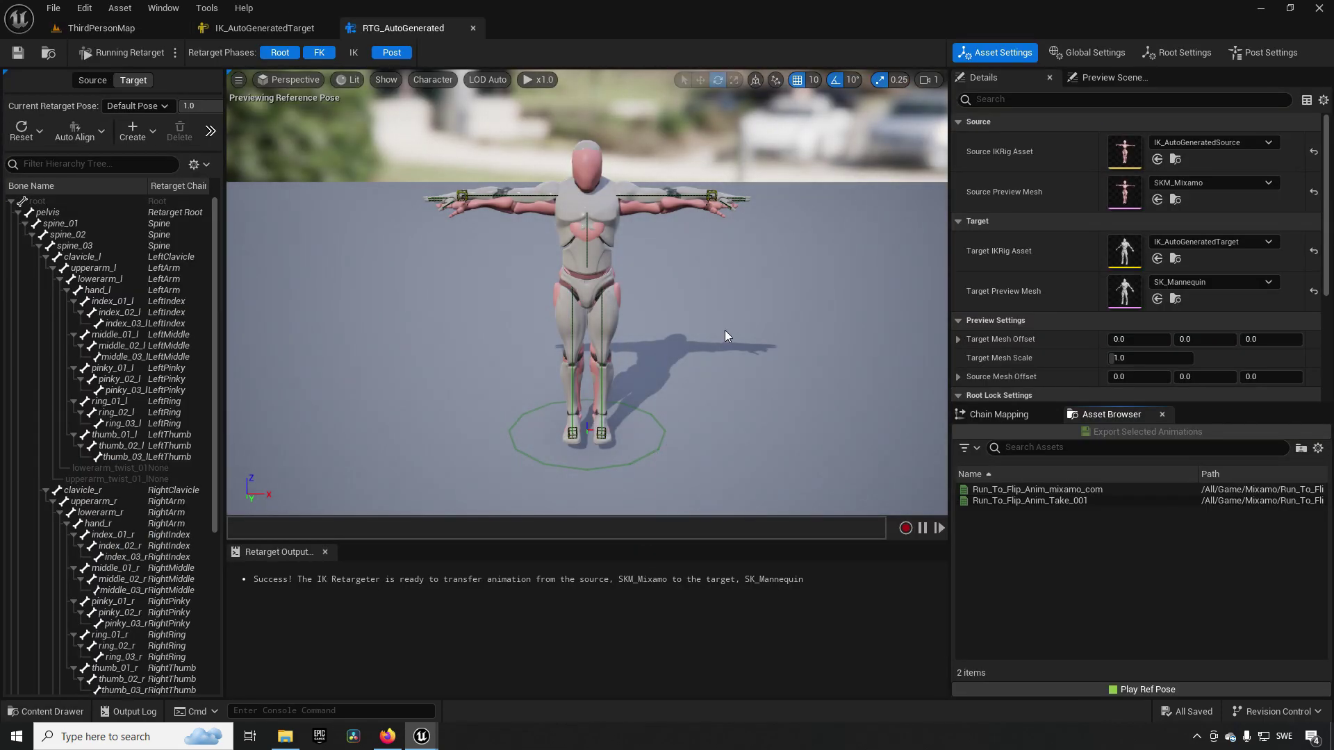
mouse_move(728, 330)
left_mouse_down()
mouse_move(795, 304)
mouse_move(833, 319)
mouse_move(738, 340)
left_mouse_up()
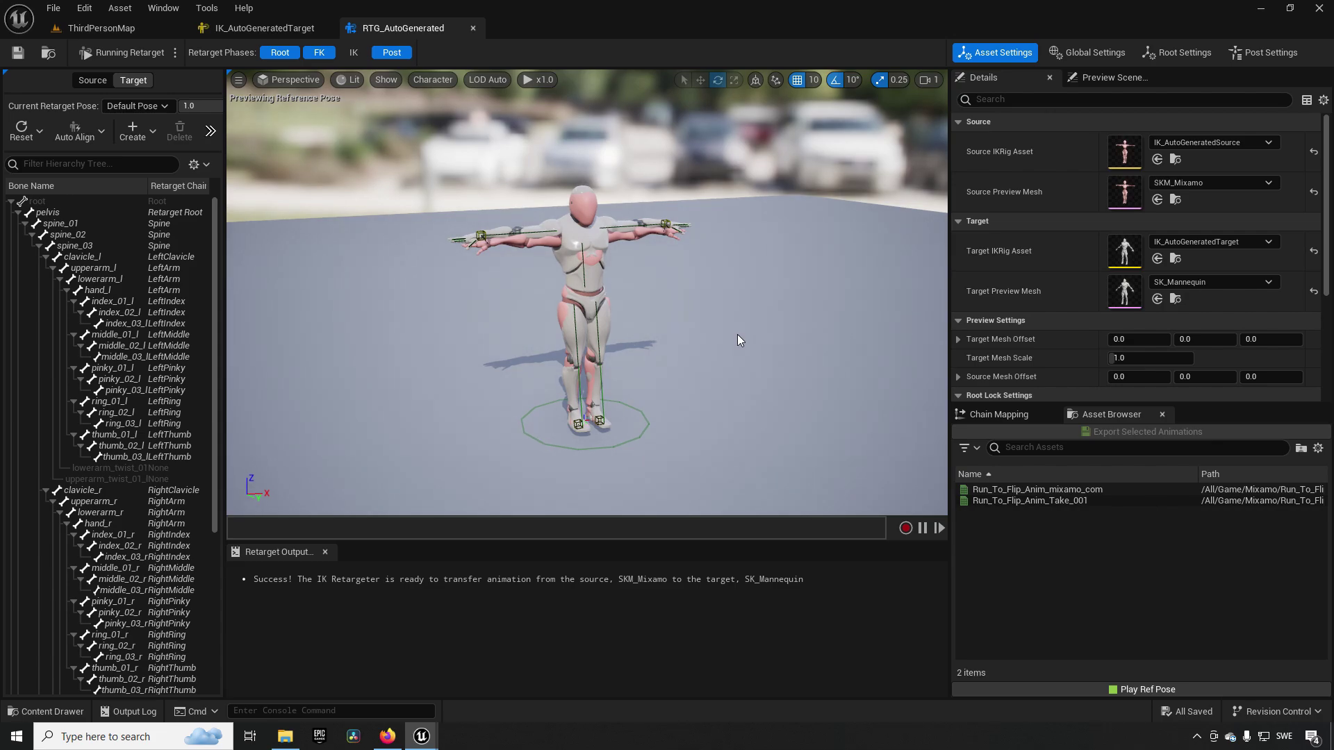
left_click(273, 27)
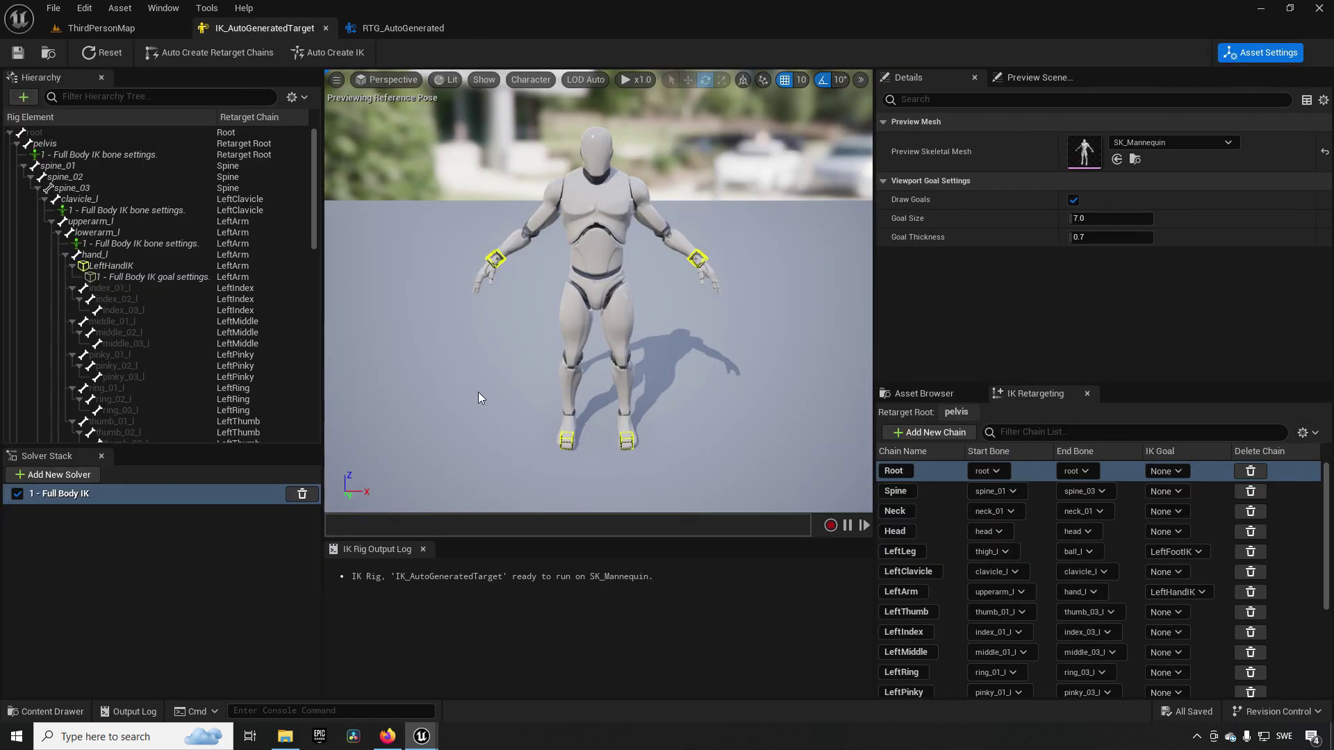
left_click(143, 28)
key("ctrl+space")
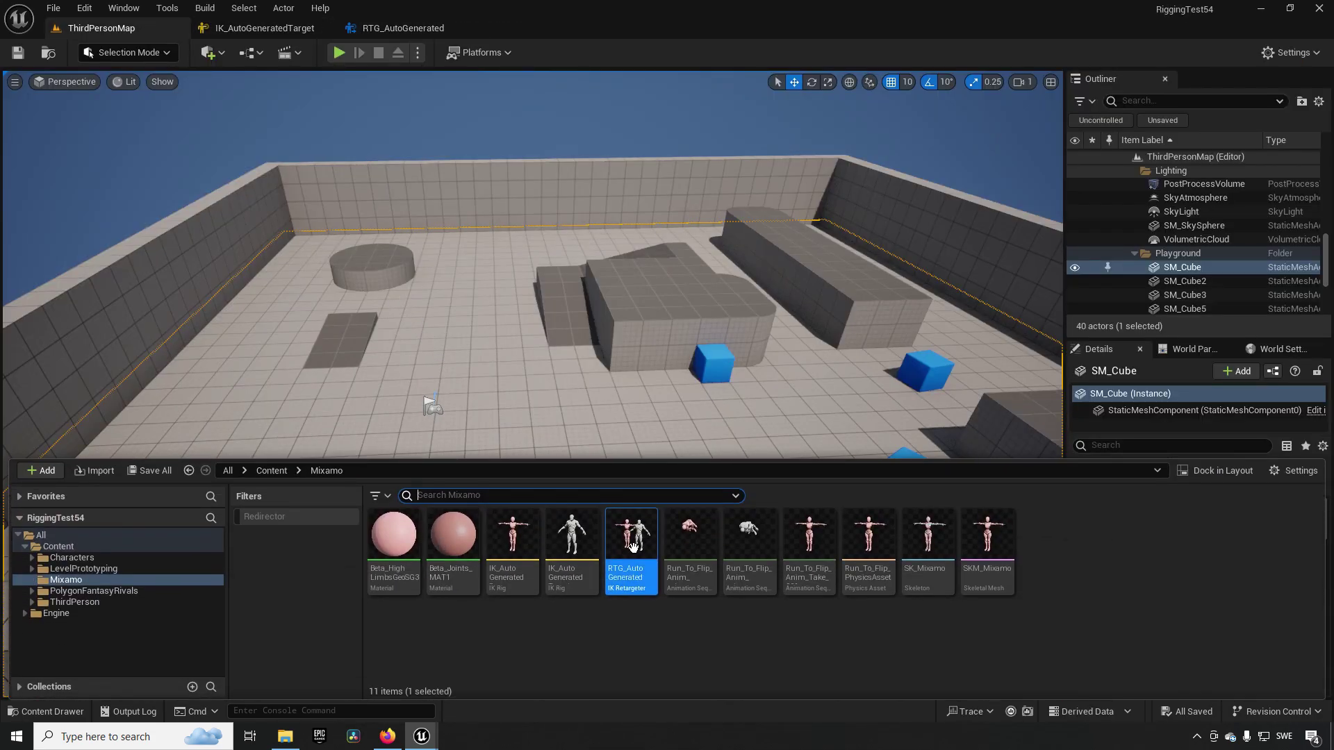
Step: Retarget Run_To_Flip_Anim_mixamo_com onto SK_Mannequin with Auto Generate Retargeter ticked, previewing the flip
left_click(689, 546)
right_click(690, 546)
left_click(771, 161)
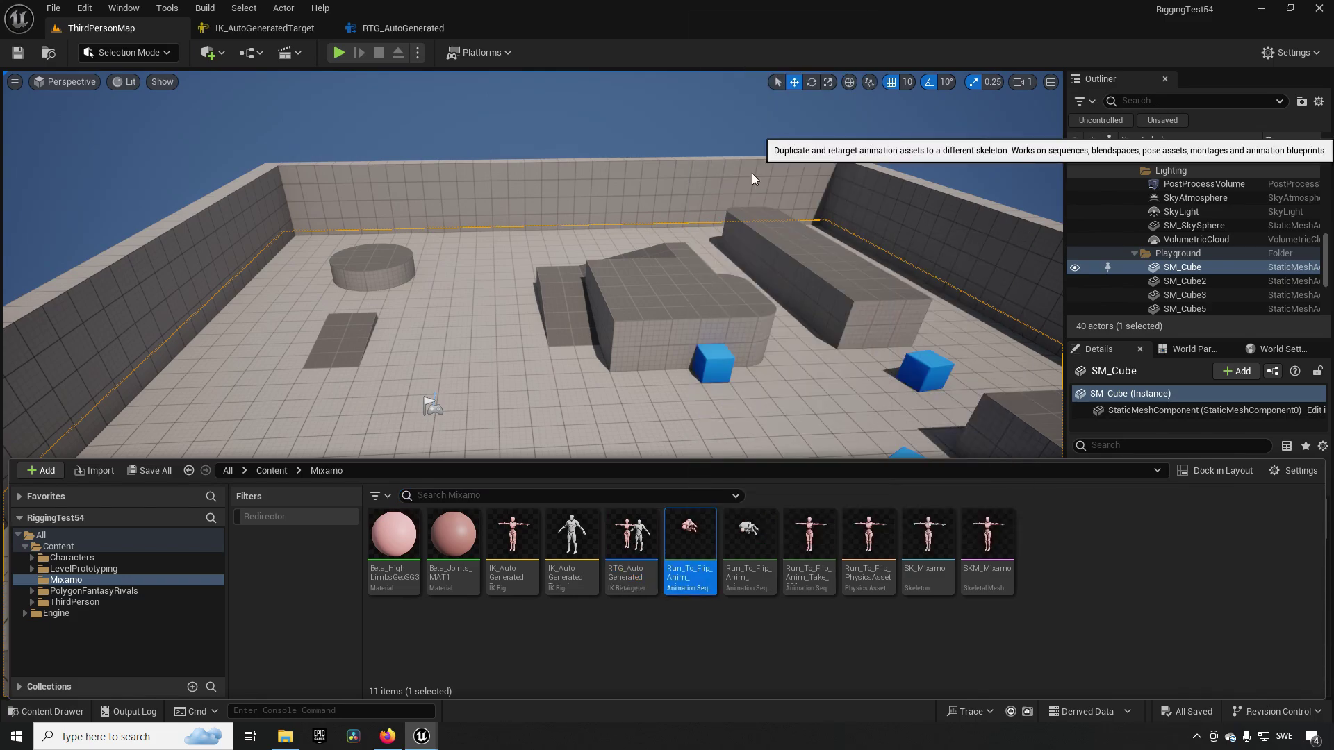
left_click(953, 213)
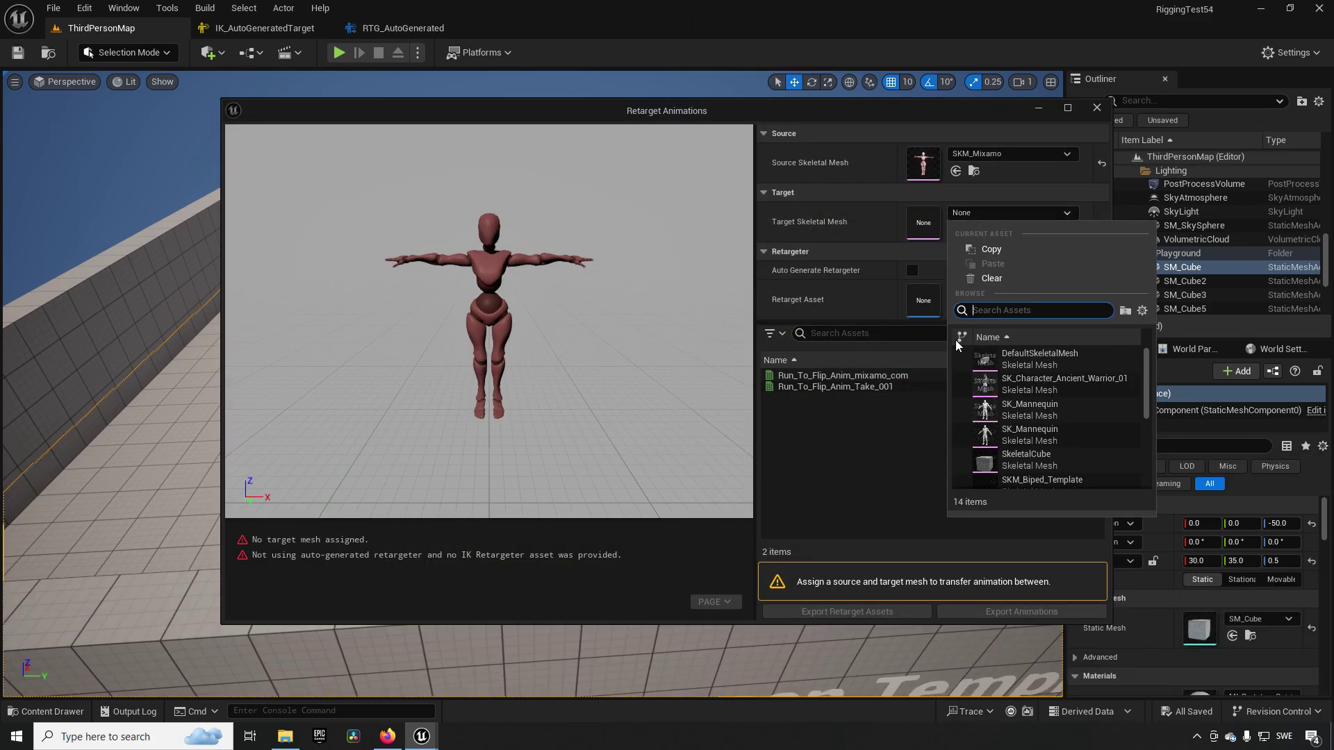
left_click(1034, 410)
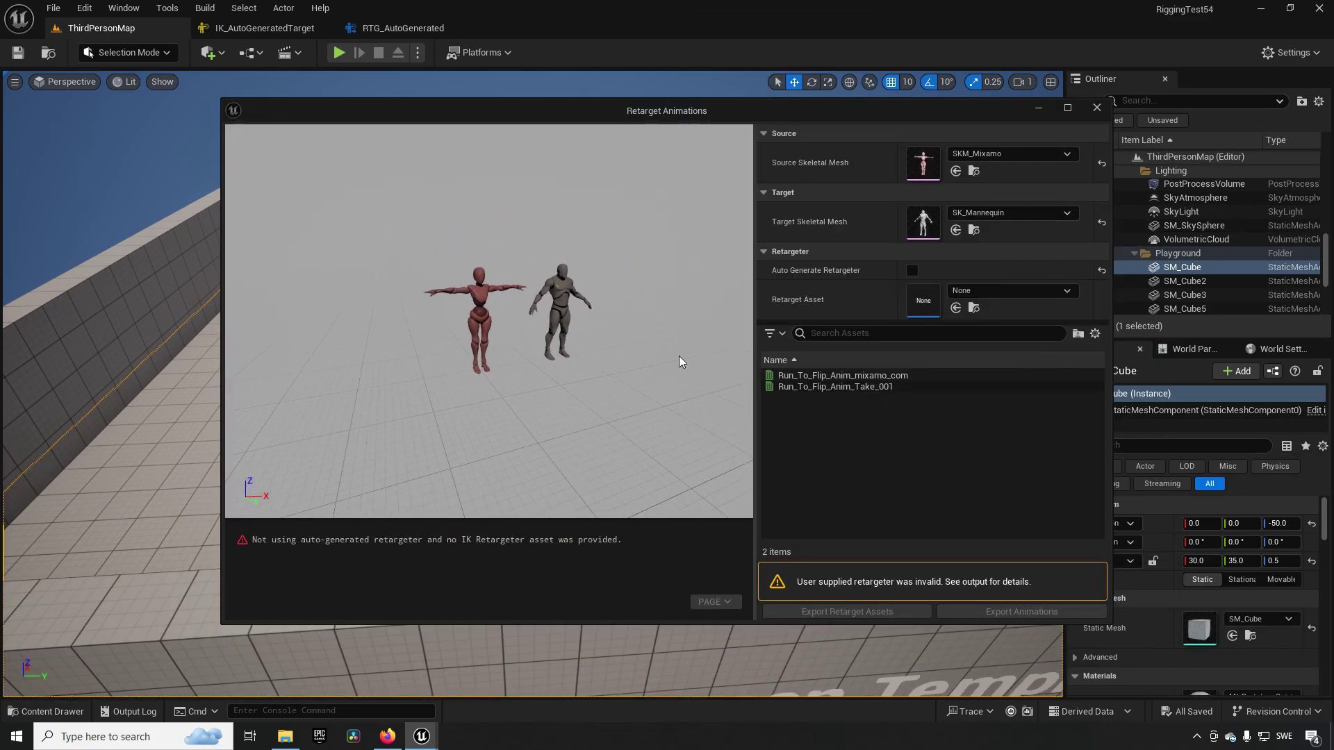
left_click(831, 376)
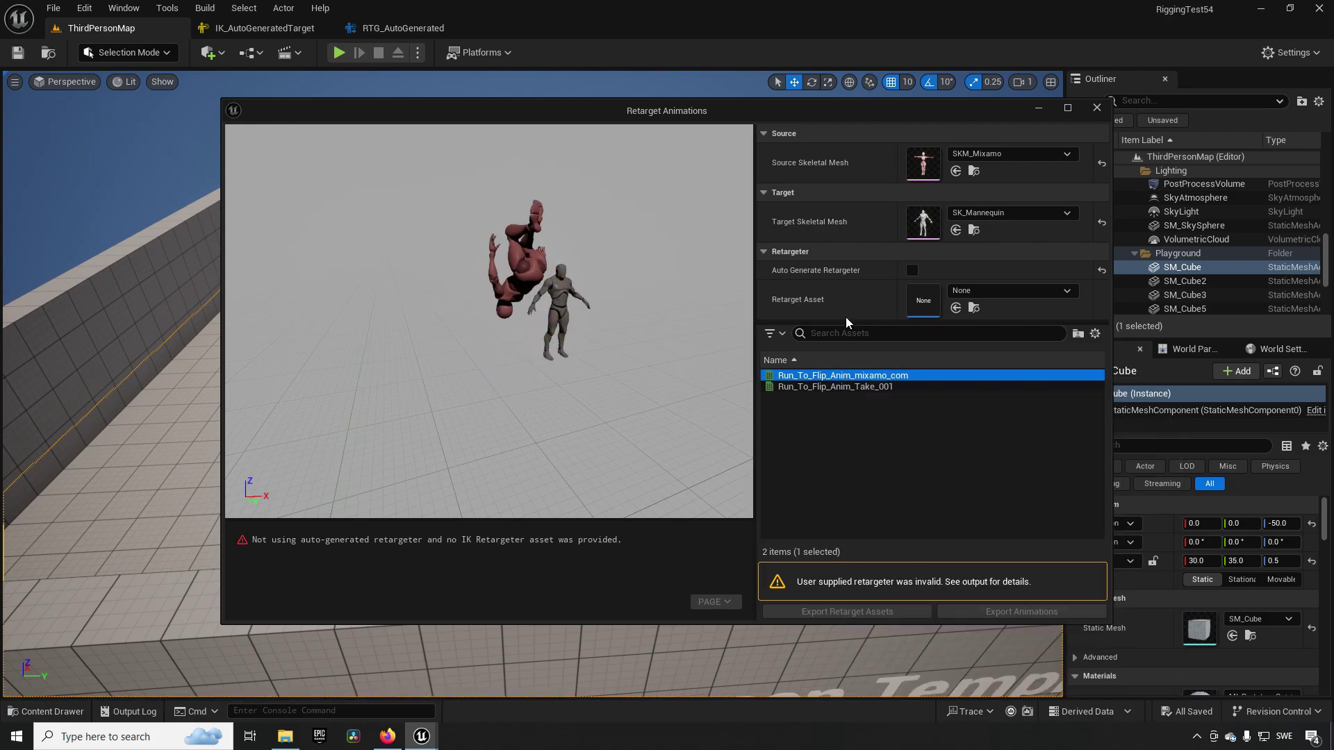
left_click(974, 291)
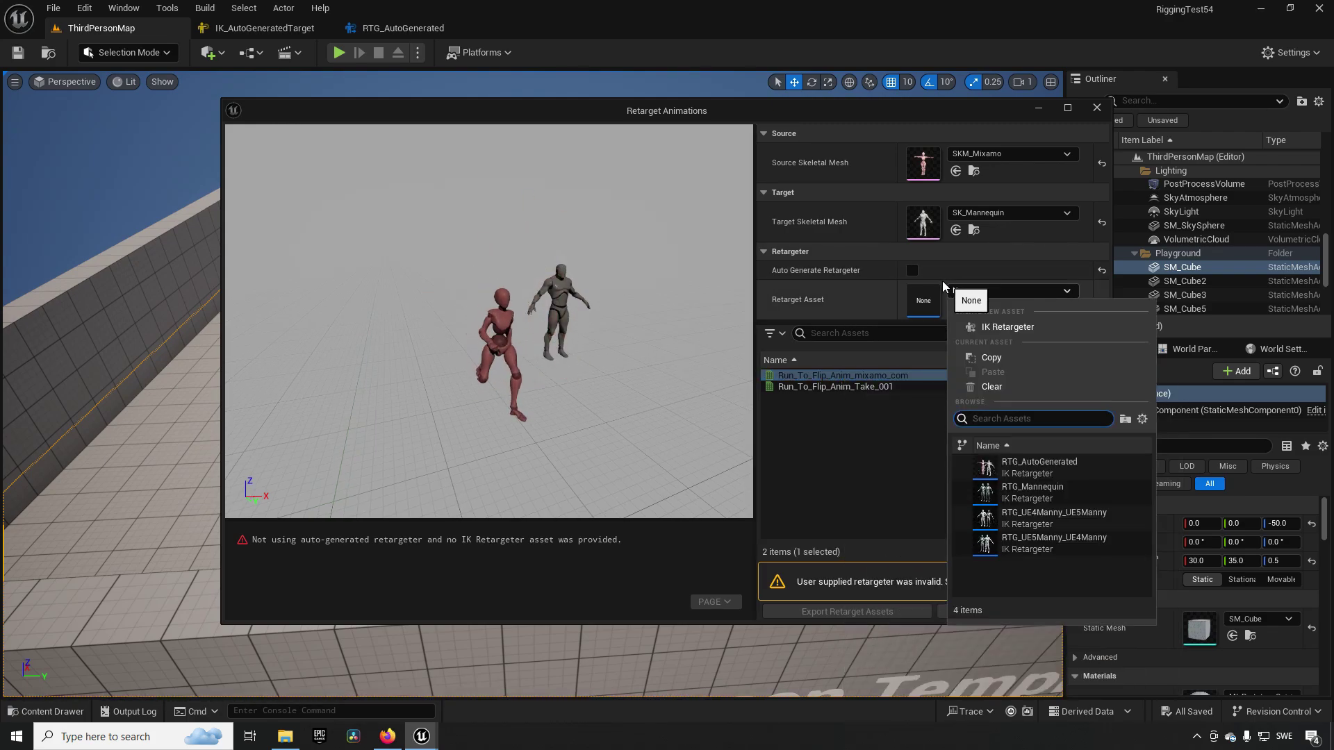
left_click(920, 272)
left_click(912, 270)
scroll(543, 340, "up", 5)
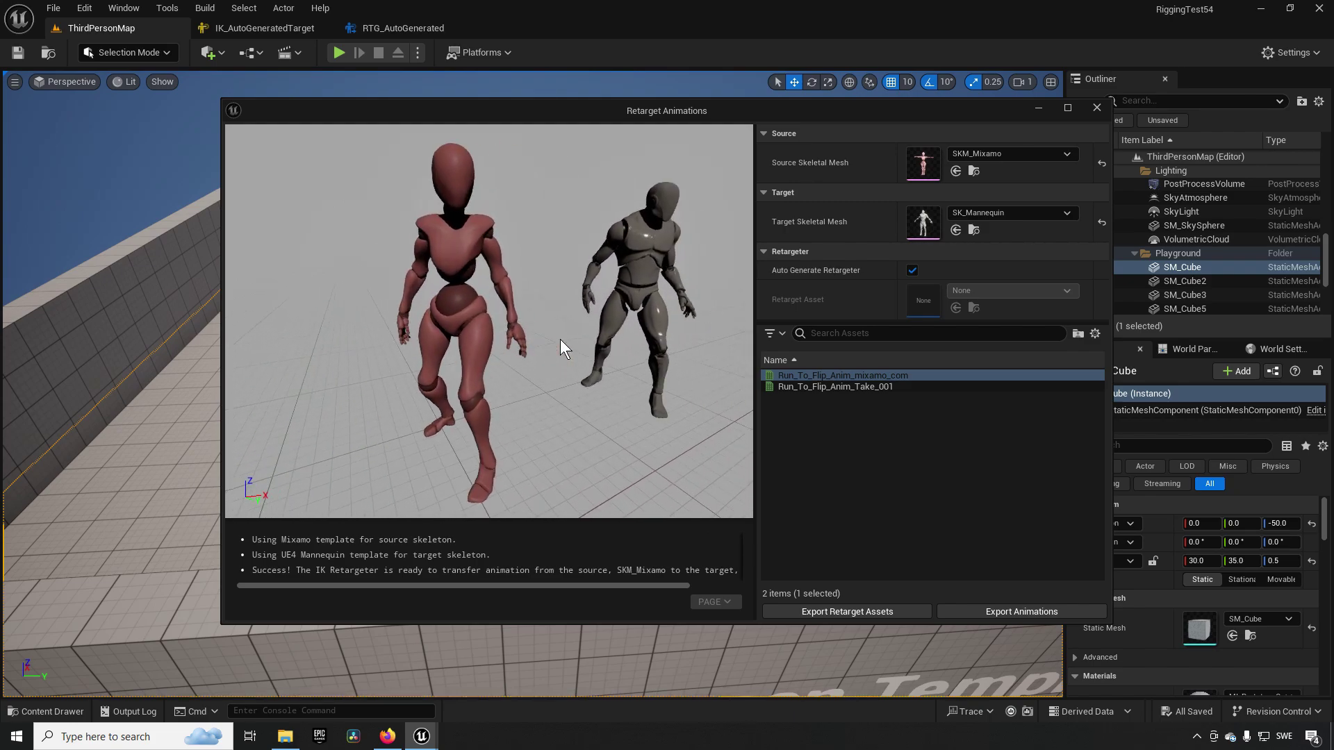
scroll(562, 339, "down", 5)
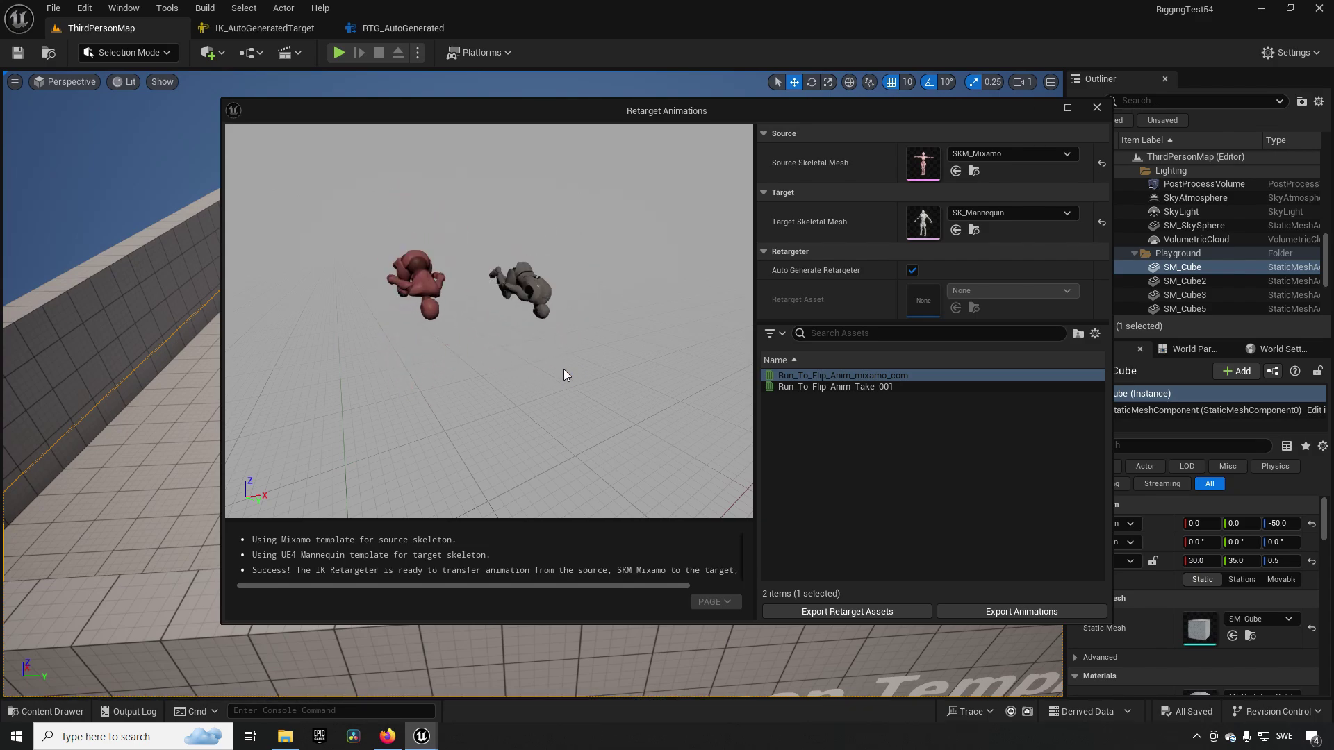
Step: Switch the target skeletal mesh to SK_Character_Ancient_Warrior_01
left_click(1004, 213)
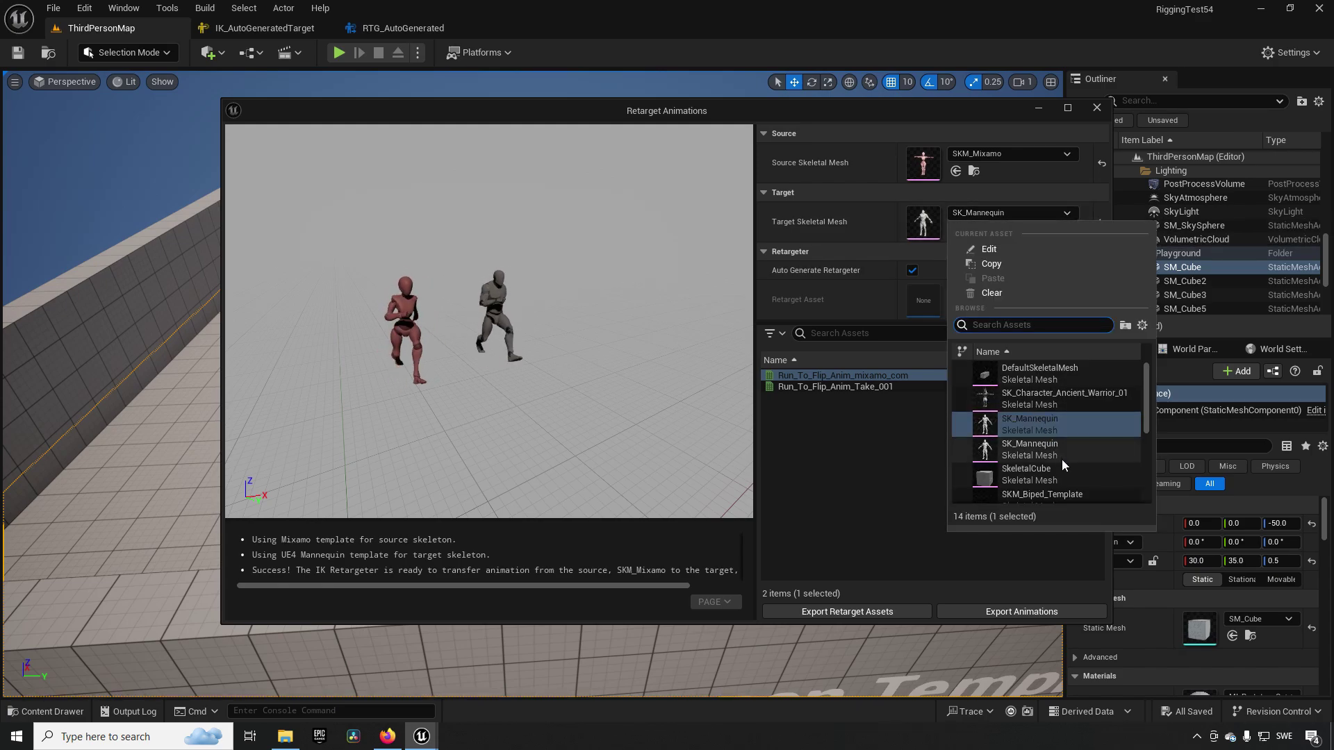
left_click(1078, 401)
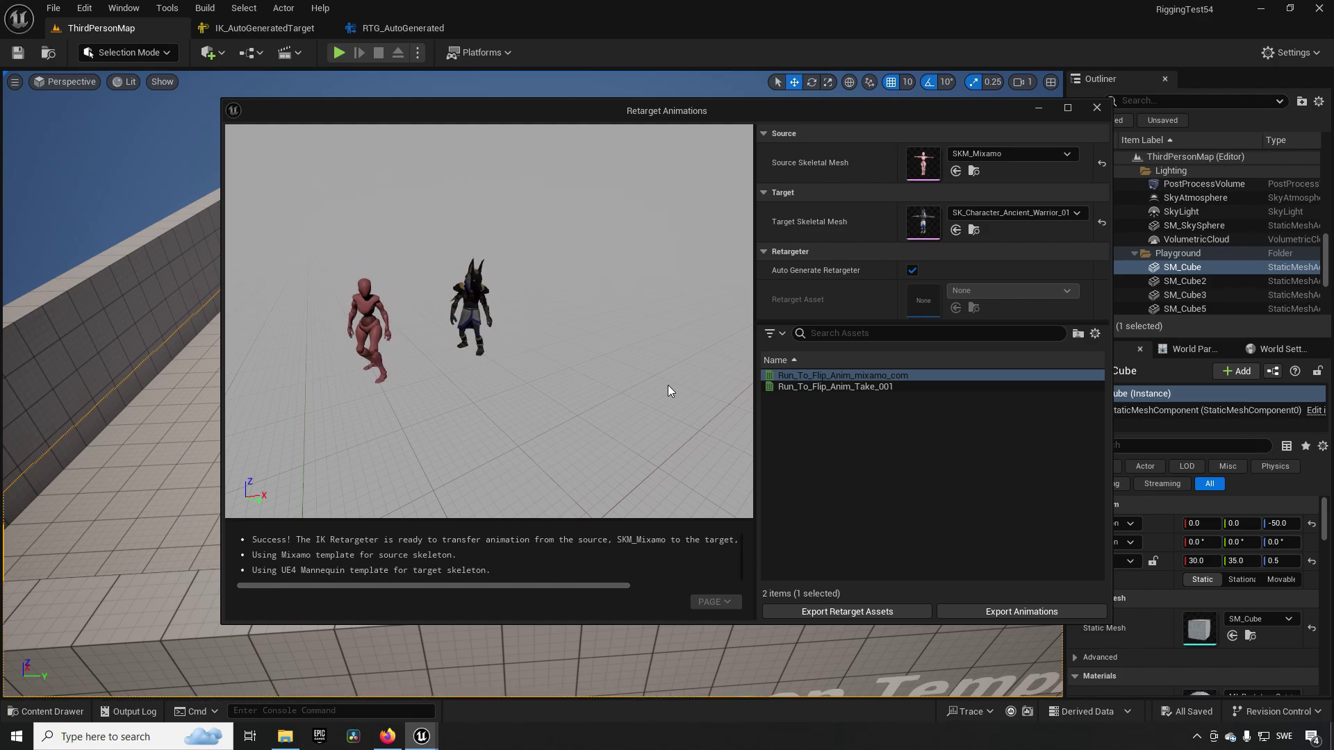
Step: Close the retarget window and open the IK_AutoGeneratedSource rig on SKM_Mixamo to inspect its chains
left_click(1097, 108)
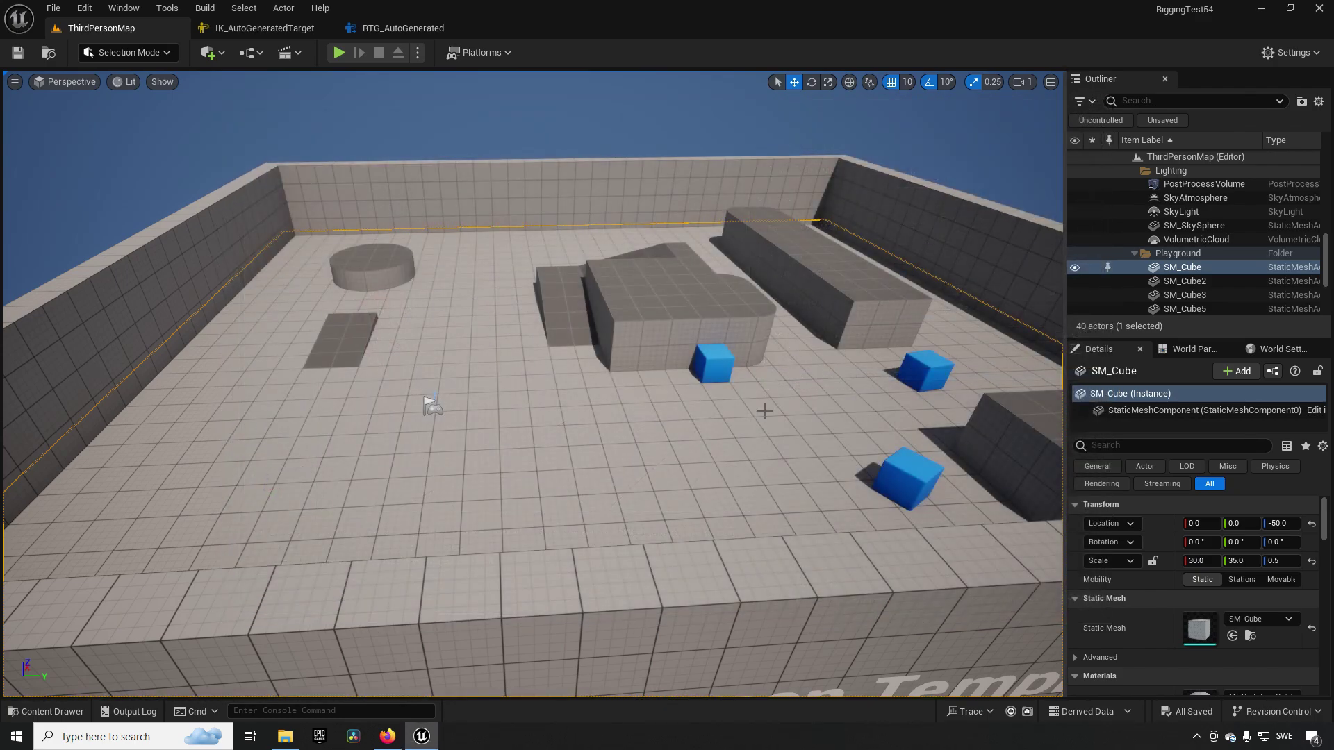
key("ctrl+space")
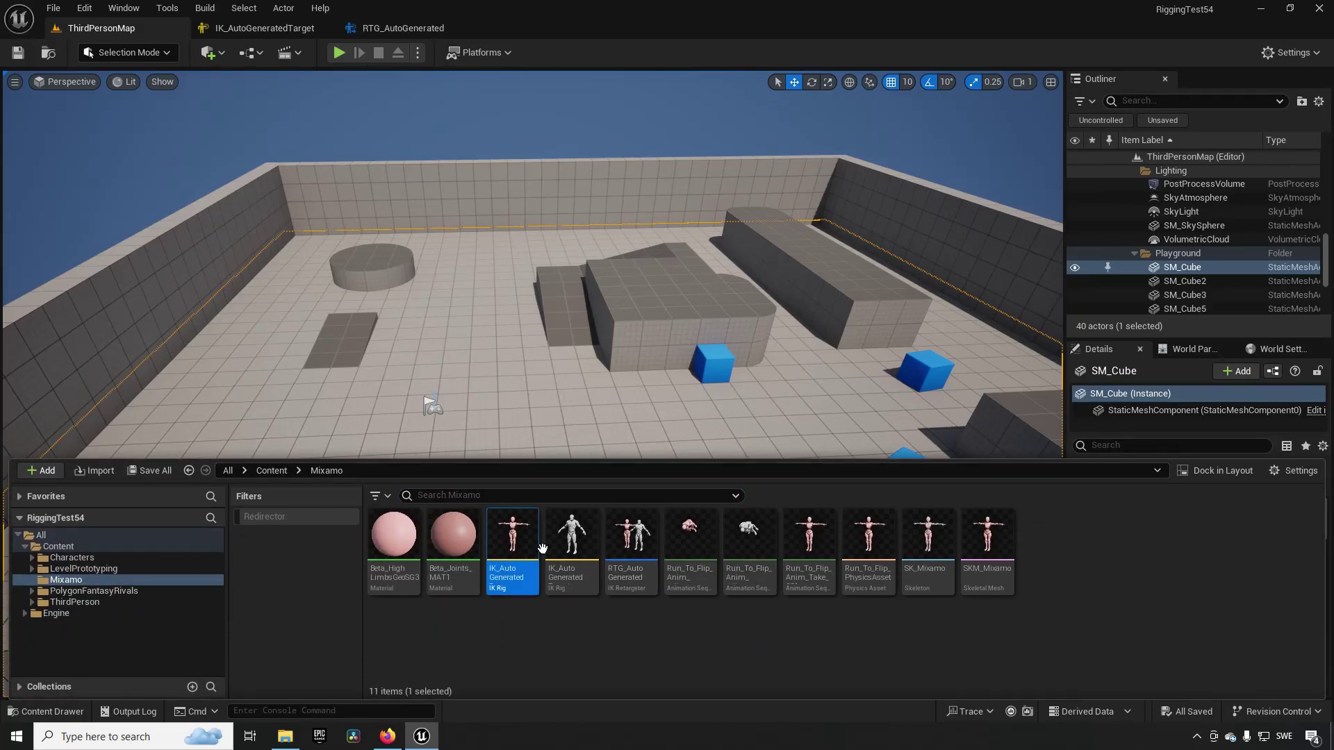
left_click(629, 549)
left_click(512, 539)
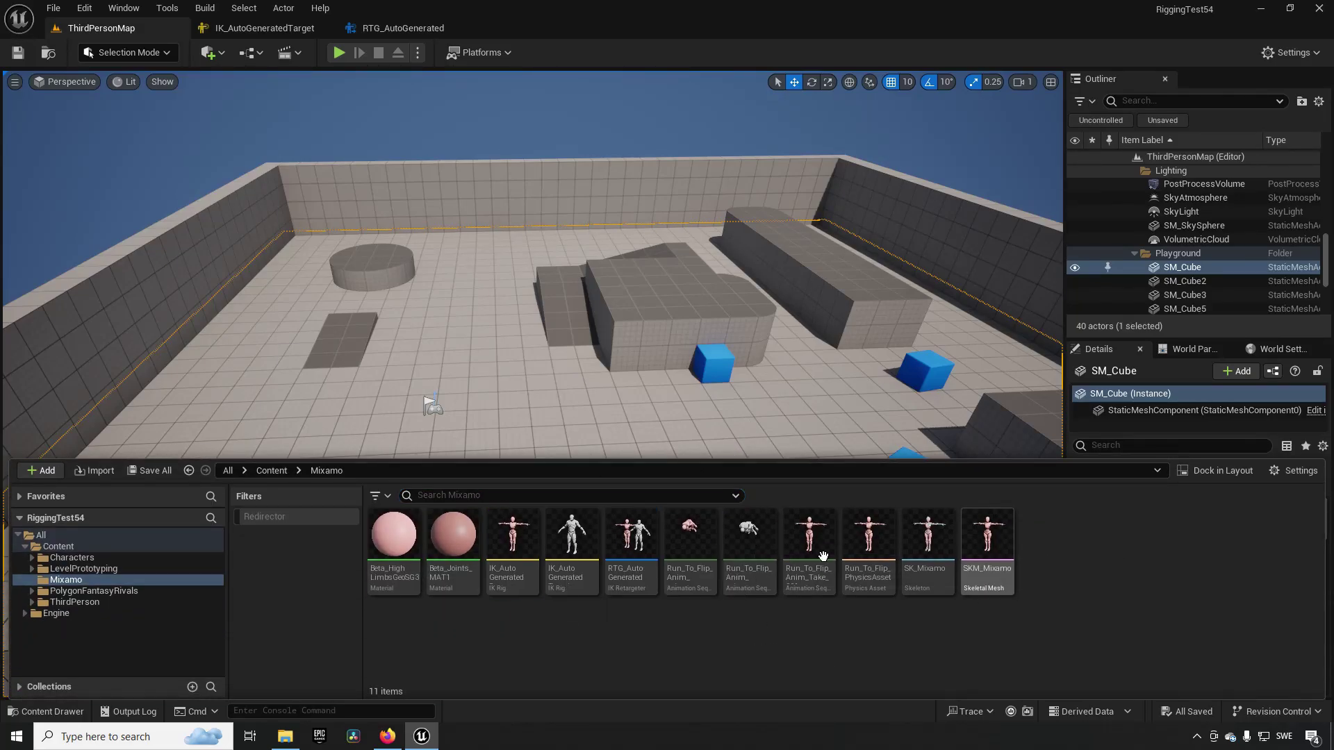
left_click(513, 537)
double_click(514, 536)
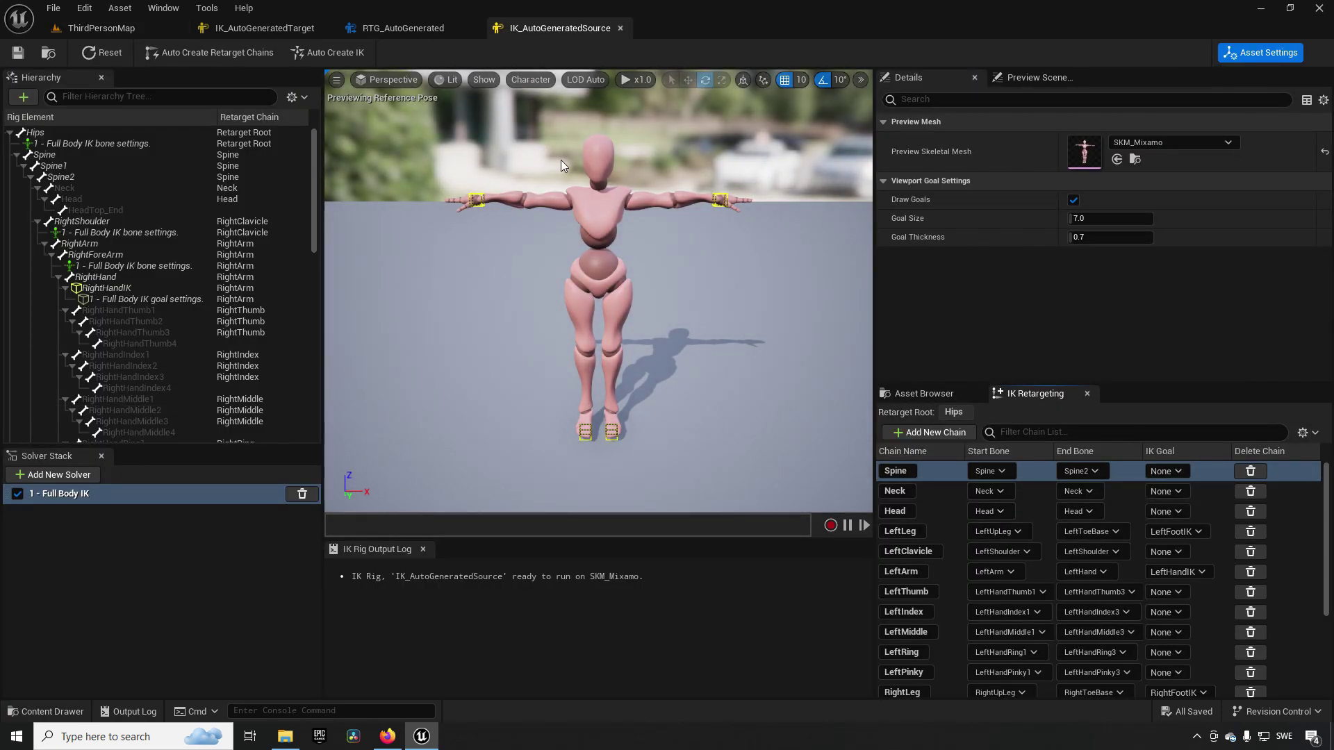
right_click_drag(597, 334, 645, 250)
scroll(645, 250, "down", 3)
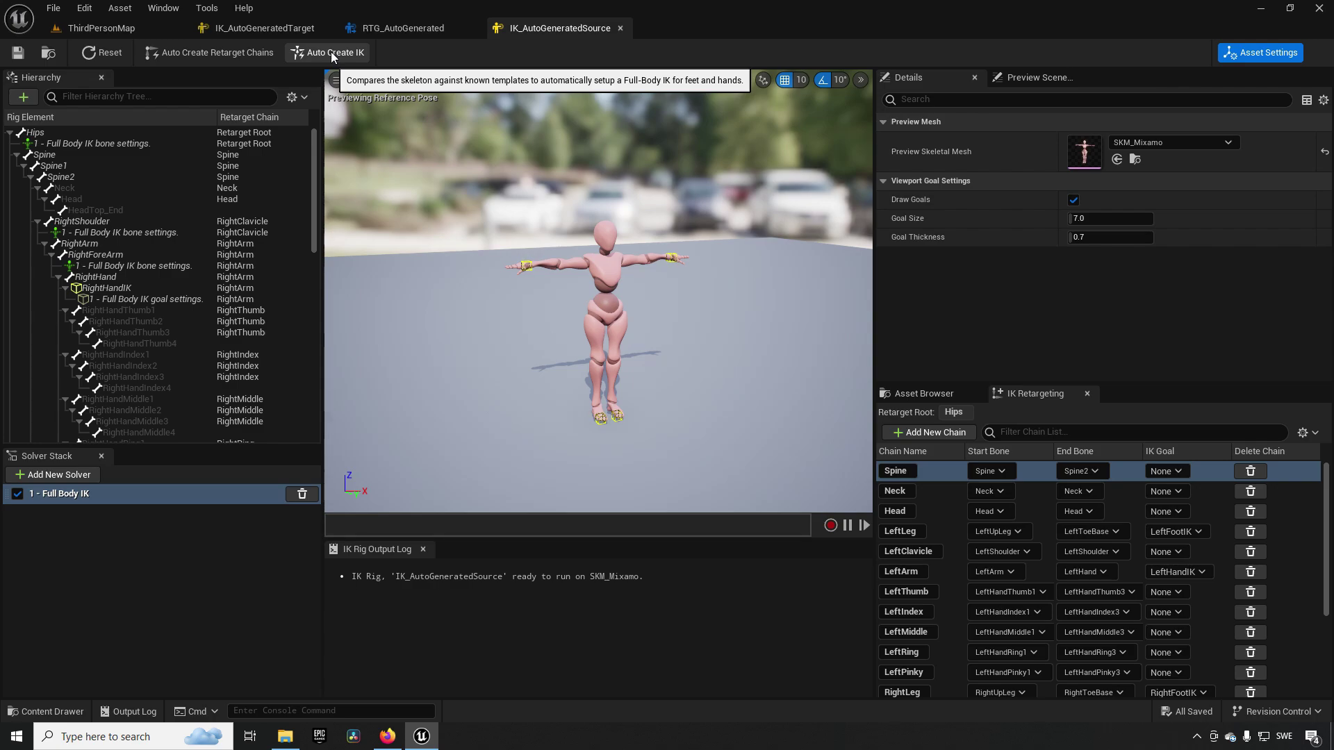
Step: Close the source IK rig, select the second flip take in the Mixamo folder, and return to the level
left_click(620, 28)
key("ctrl+space")
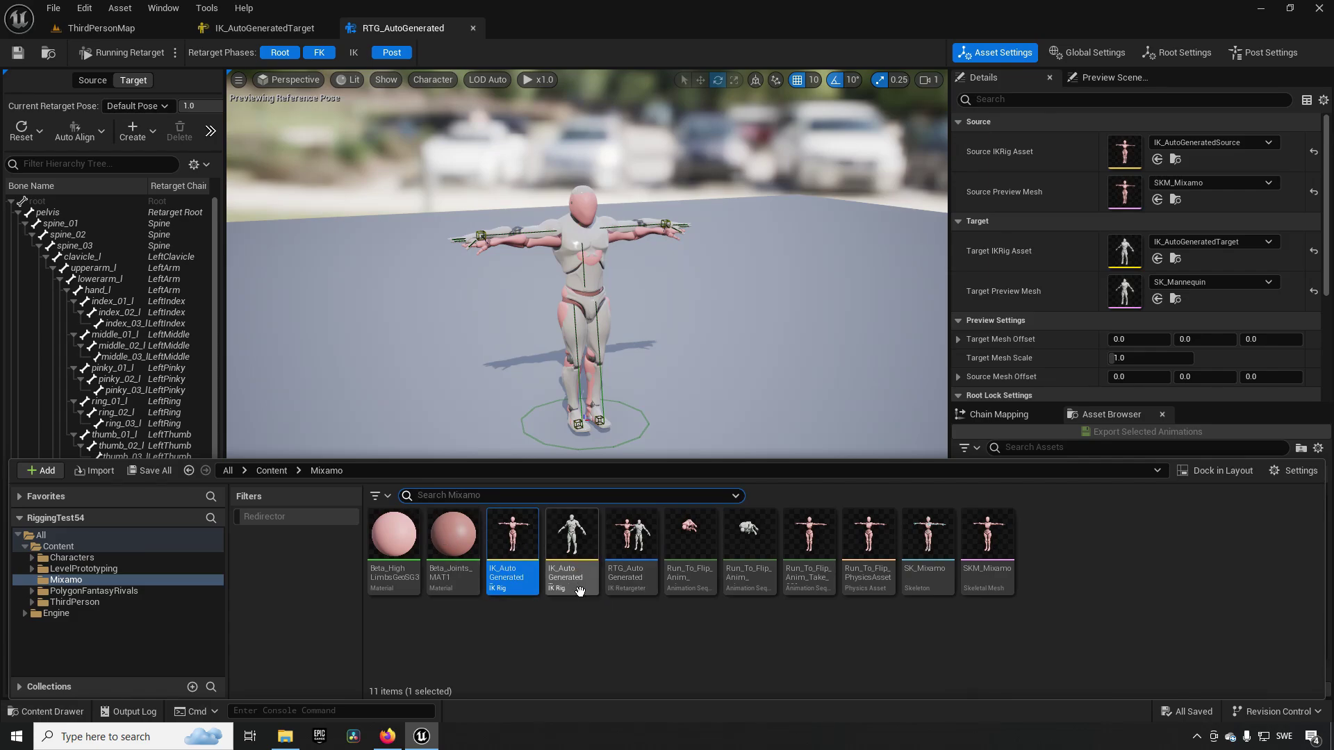
mouse_move(580, 592)
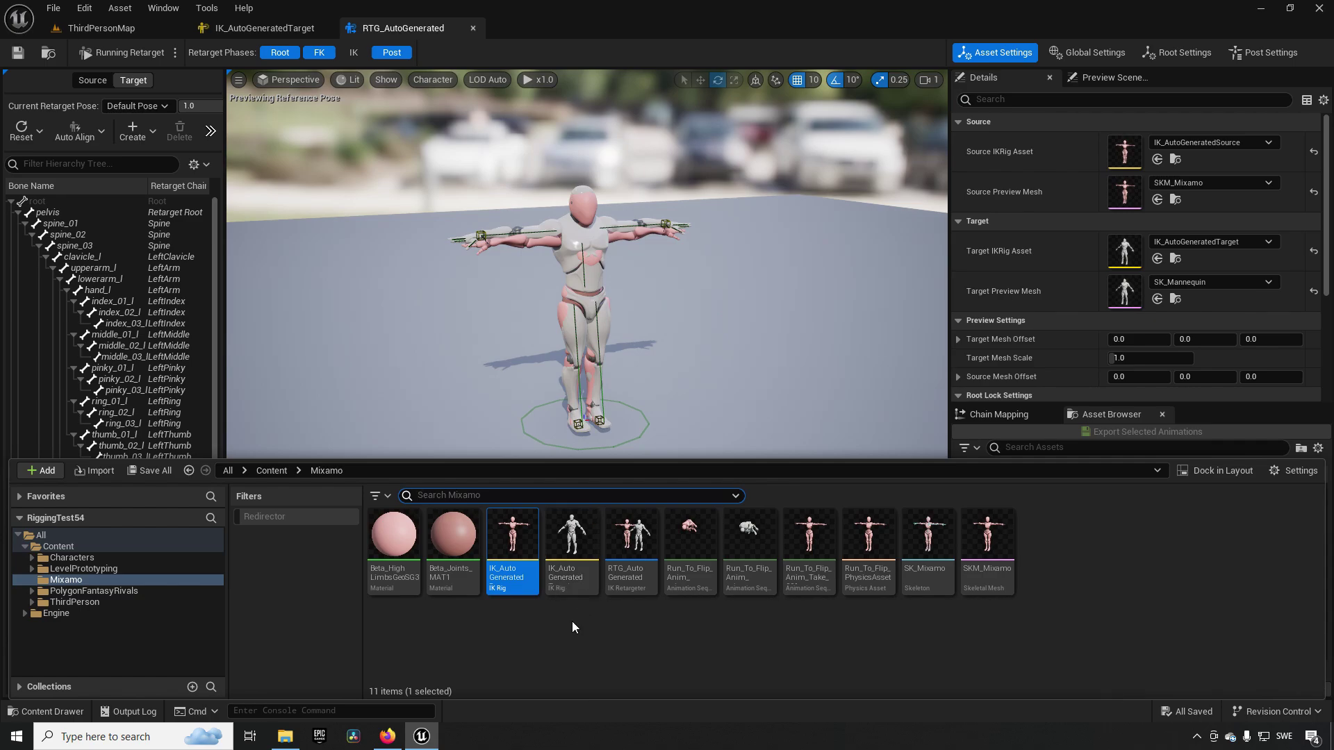
left_click(573, 622)
left_click(792, 577)
left_click(104, 27)
scroll(596, 305, "down", 3)
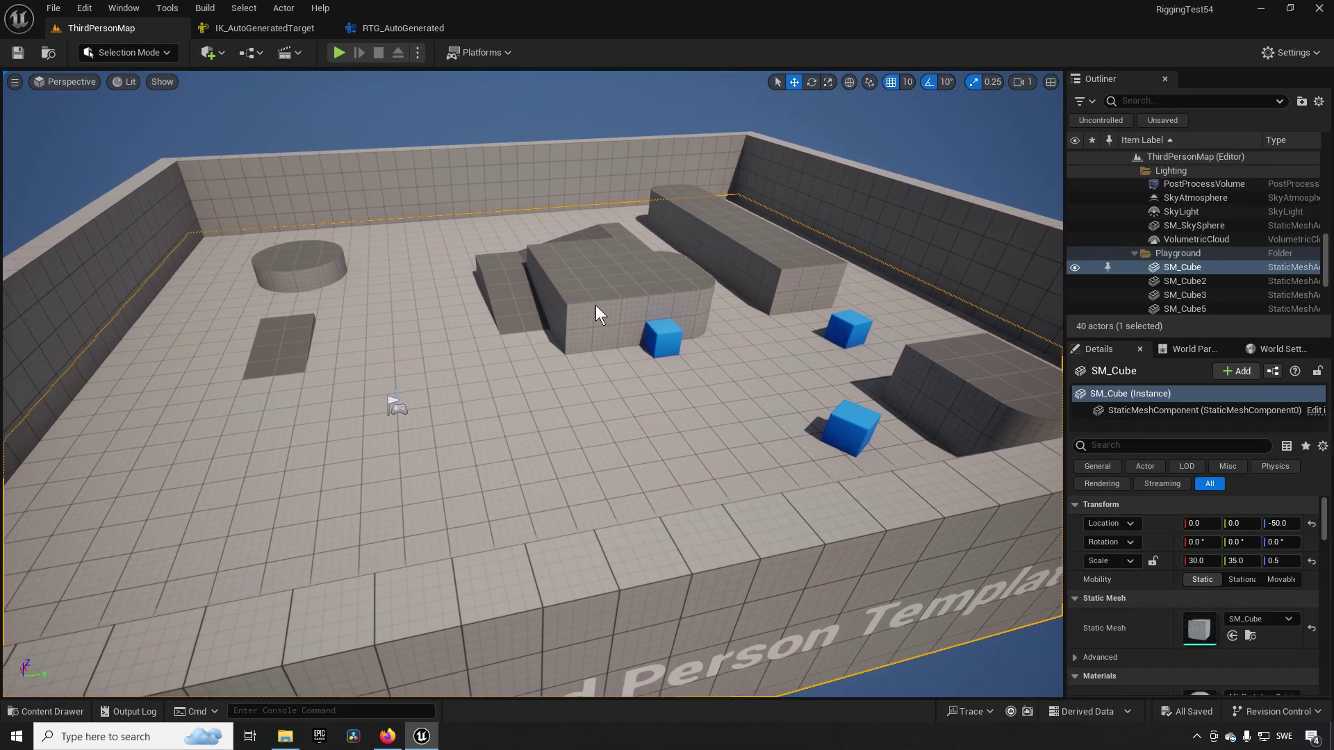
Step: Retarget Run_To_Flip_Anim_mixamo_com onto SK_Character_Ancient_Warrior_01 and preview it on both characters
left_click(264, 28)
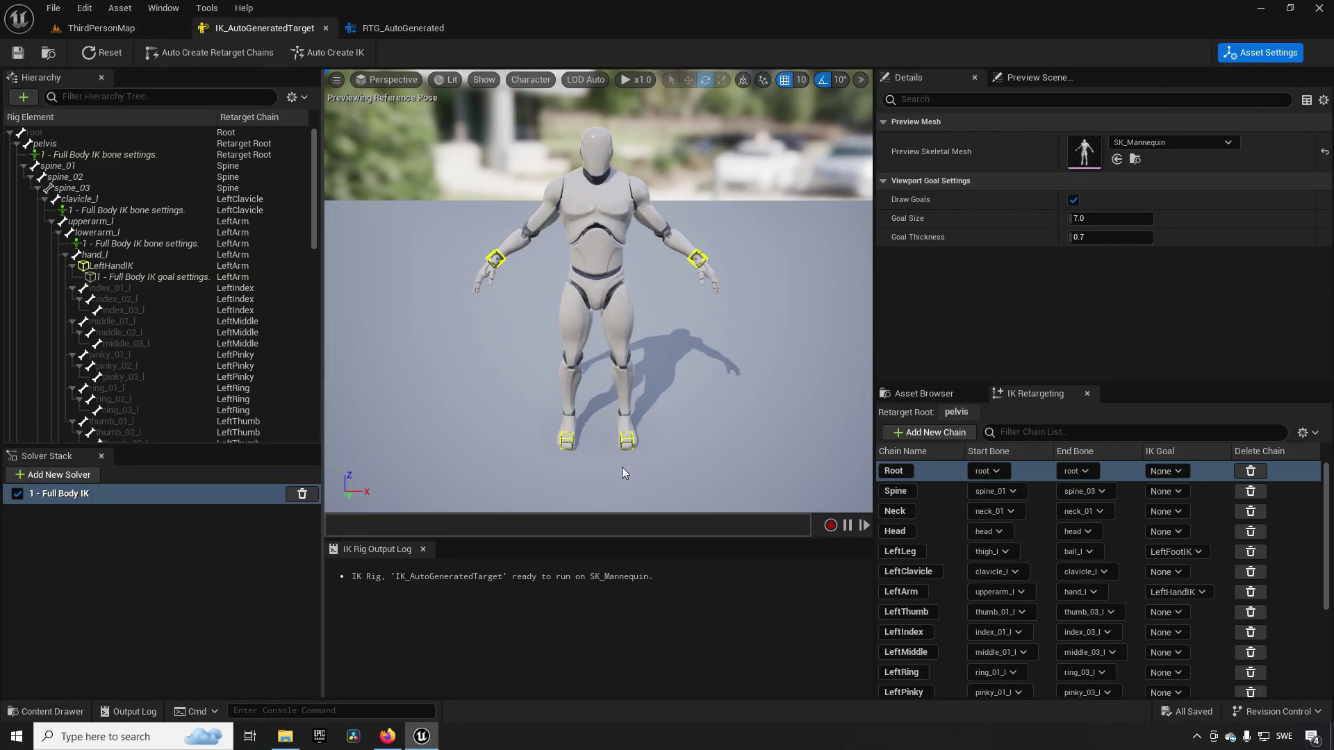
key("ctrl+space")
left_click(703, 542)
right_click(704, 542)
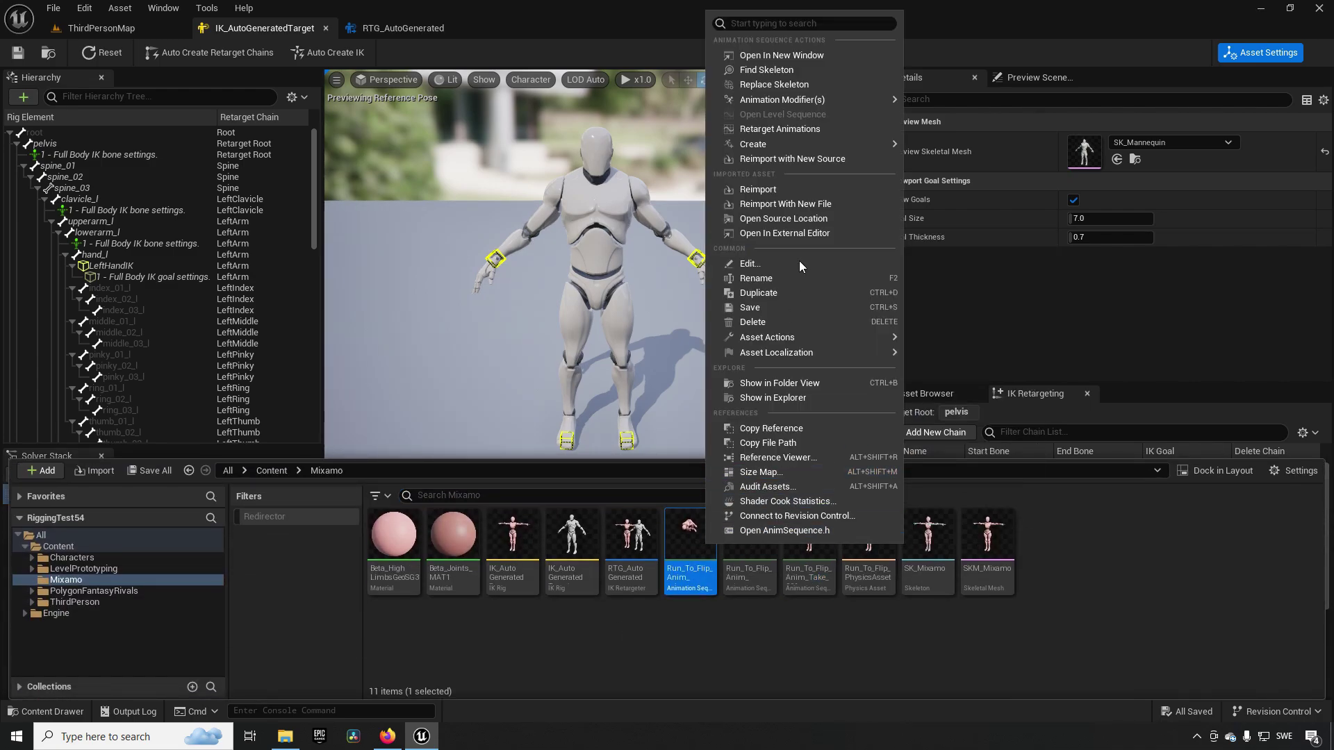
left_click(831, 129)
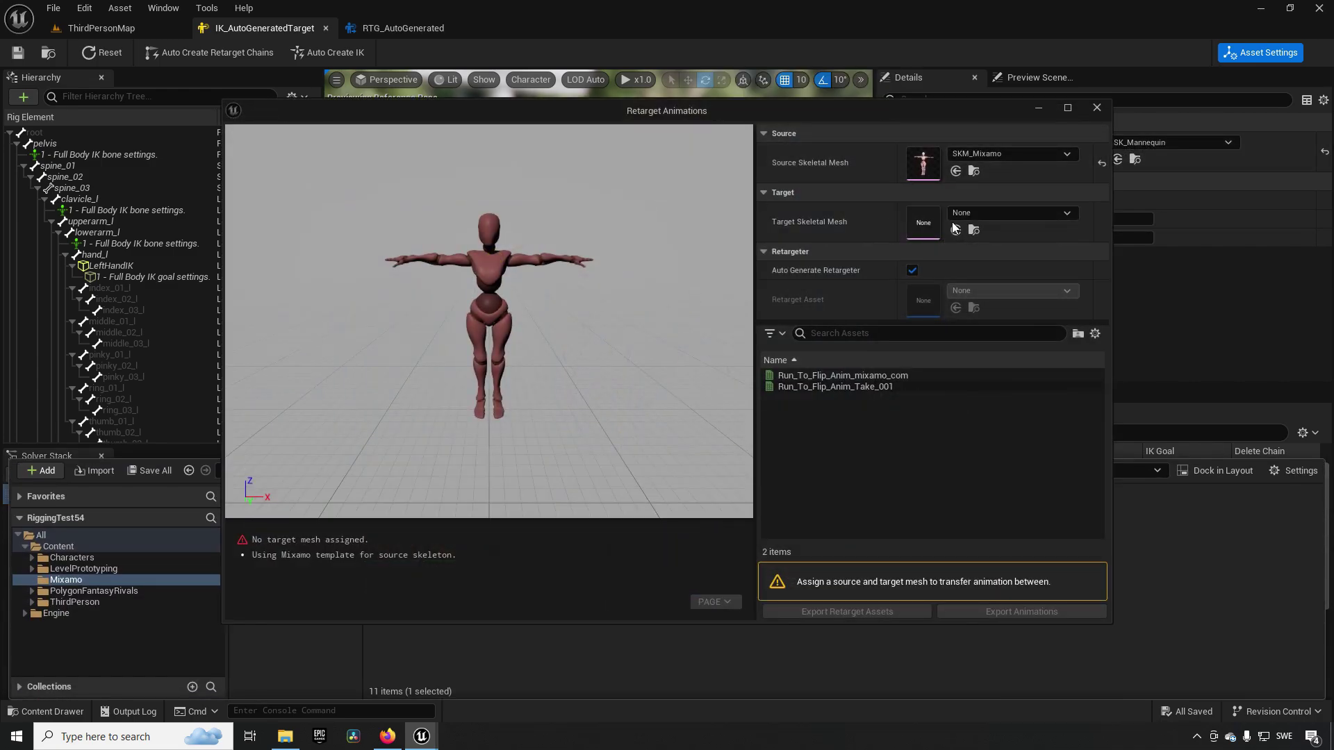
left_click(1001, 213)
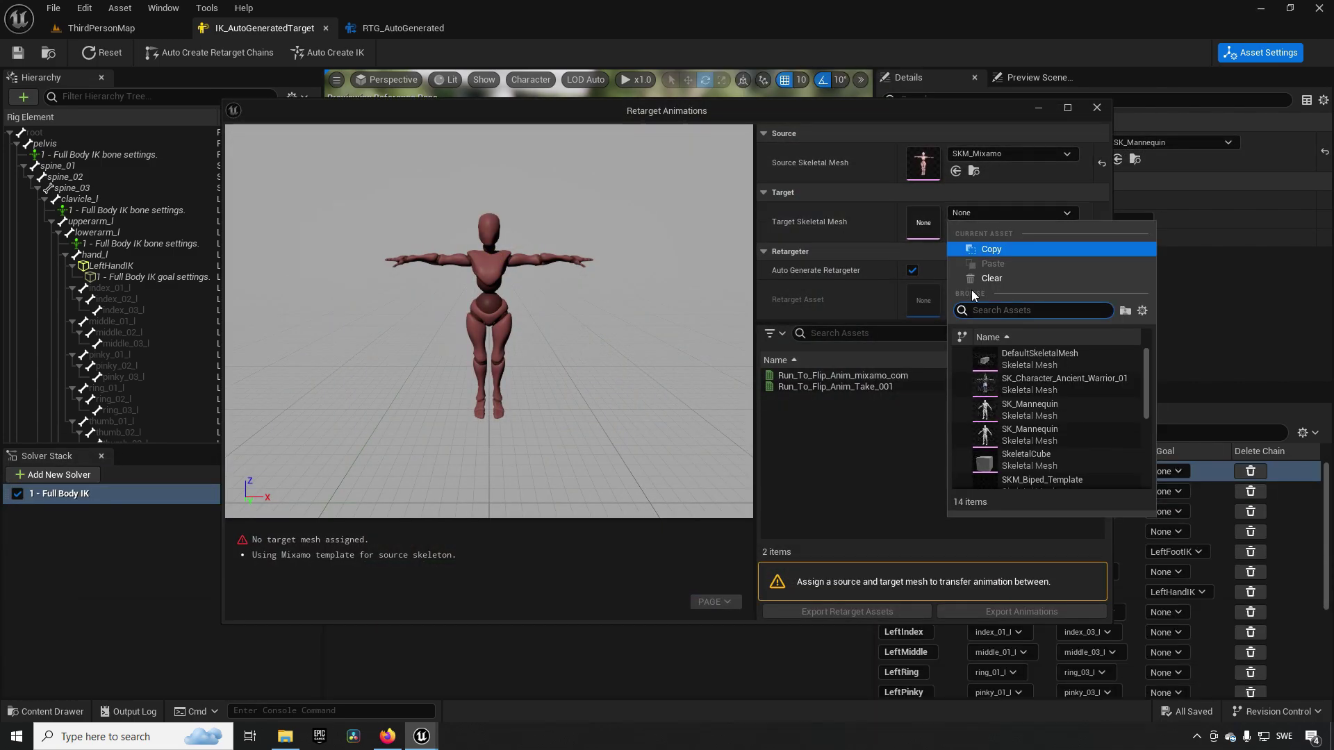
left_click(1050, 390)
left_click(856, 375)
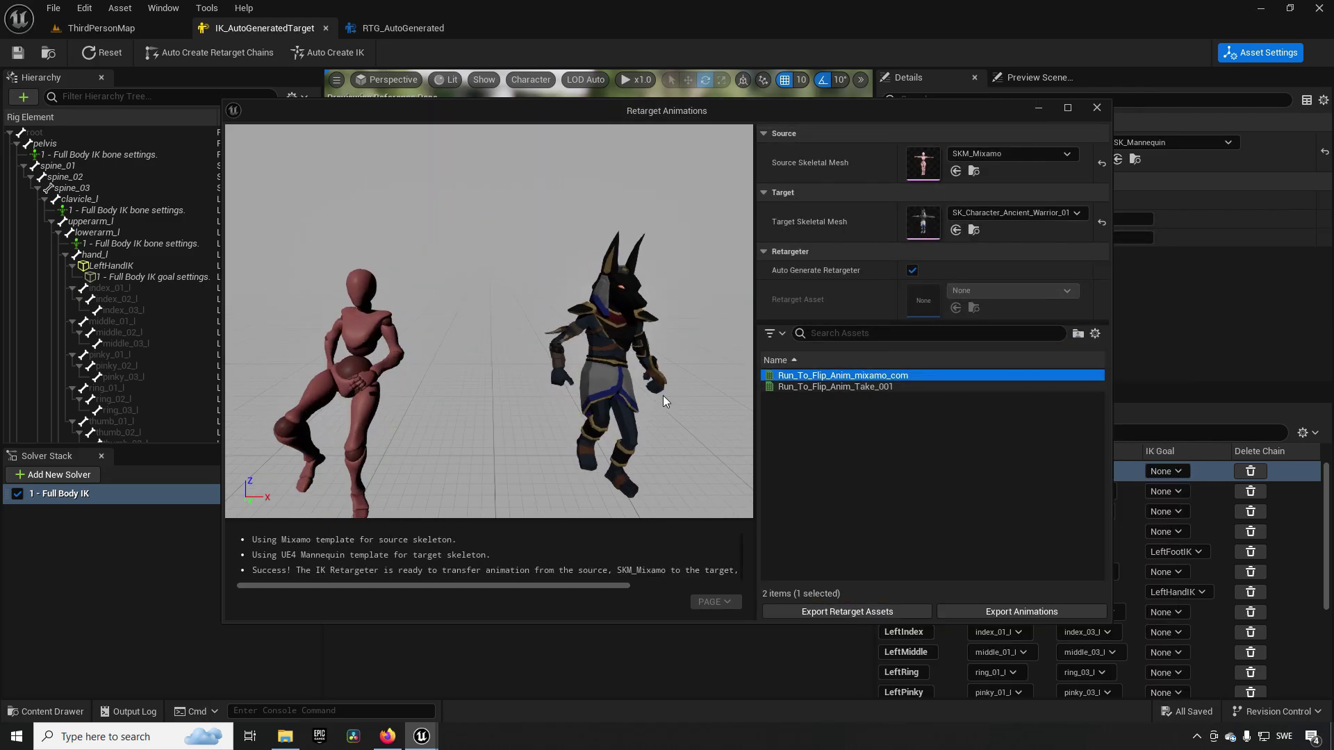